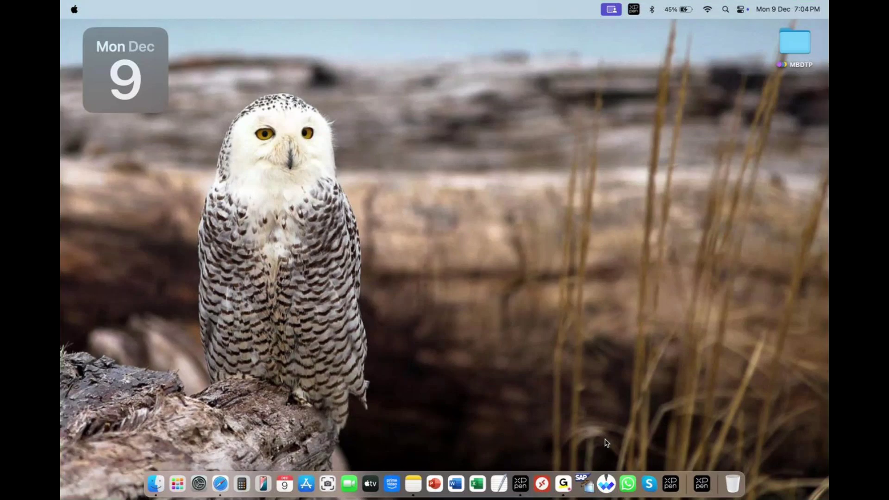
Switch to the Whiteboard app, open page 1 with the ZARA enterprise structure diagram and make the window full screen.
{"action": "left_click", "coordinate": [607, 485]}
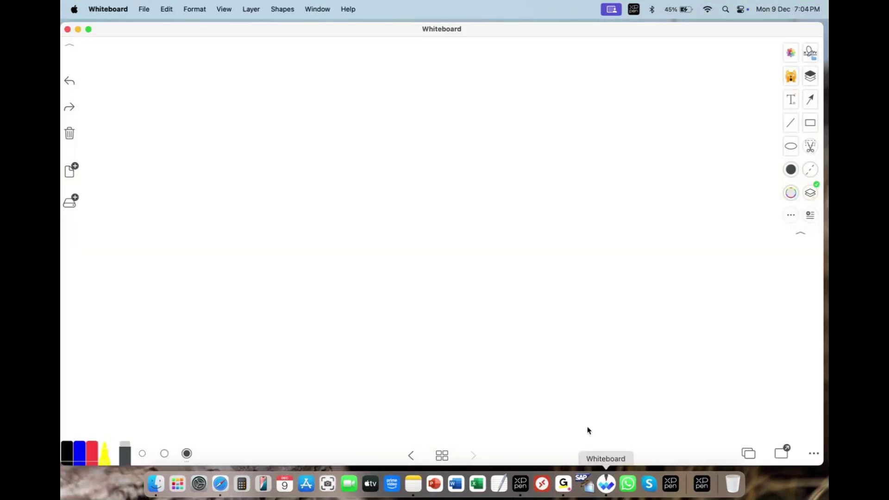
{"action": "left_click", "coordinate": [442, 455]}
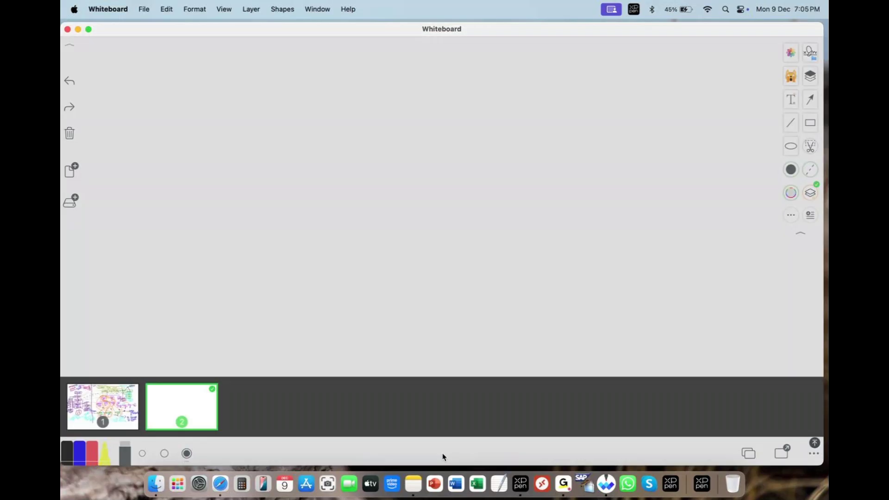
{"action": "left_click", "coordinate": [103, 404]}
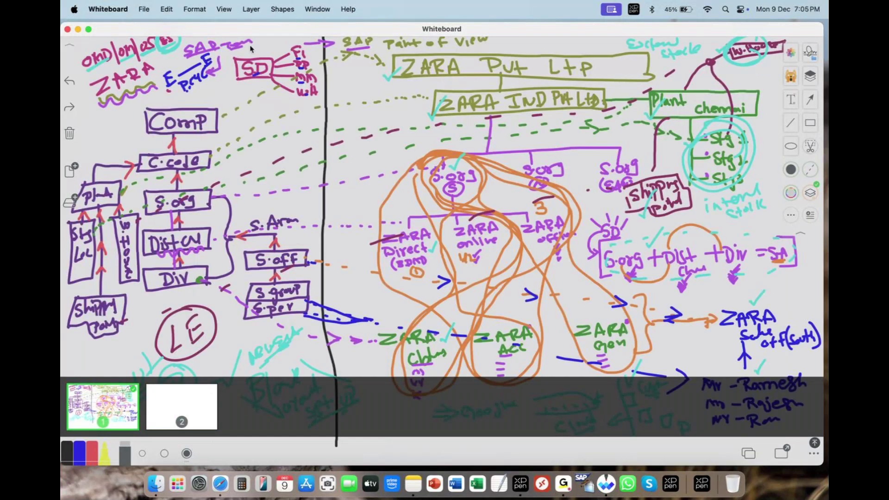
{"action": "mouse_move", "coordinate": [89, 29]}
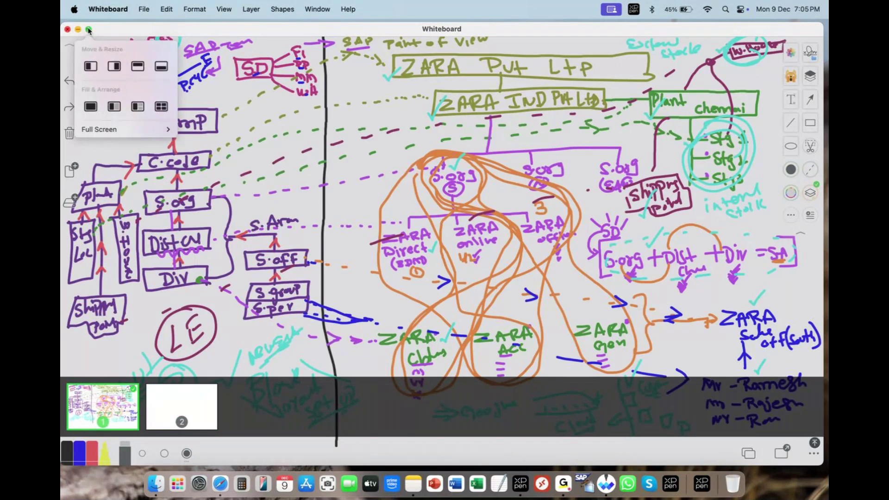
{"action": "left_click", "coordinate": [89, 30]}
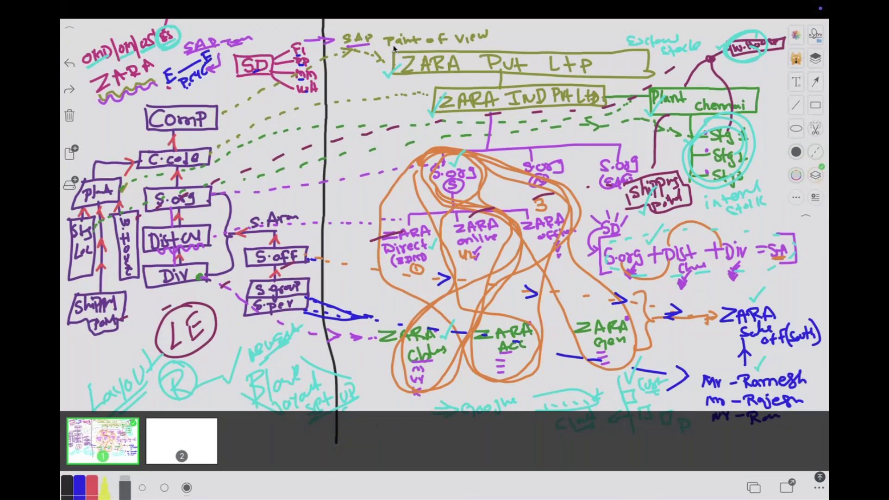
Mark the ZARA title and the diagram's company, plant, sales, division, office, storage and shipping units with blue pen strokes.
{"action": "mouse_move", "coordinate": [98, 106]}
{"action": "left_mouse_down"}
{"action": "mouse_move", "coordinate": [159, 59]}
{"action": "mouse_move", "coordinate": [114, 59]}
{"action": "mouse_move", "coordinate": [84, 89]}
{"action": "left_mouse_up"}
{"action": "left_click_drag", "start_coordinate": [378, 73], "coordinate": [402, 63]}
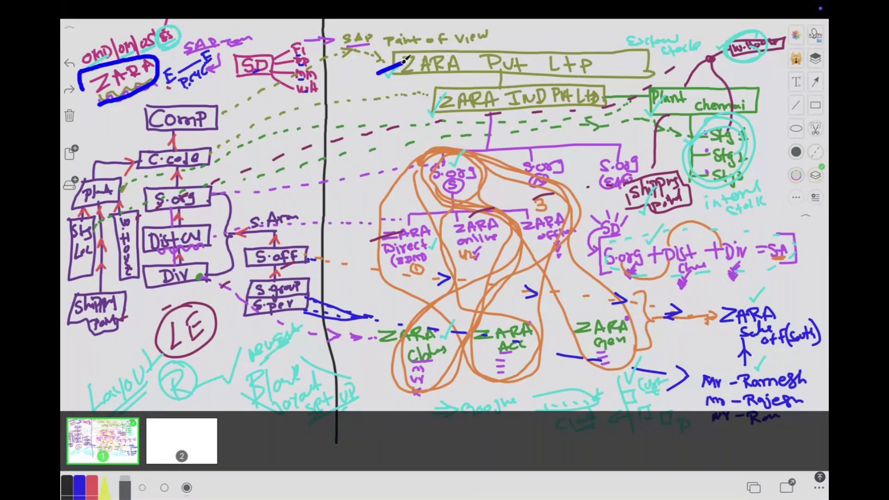
{"action": "left_click_drag", "start_coordinate": [410, 99], "coordinate": [429, 95]}
{"action": "left_click_drag", "start_coordinate": [636, 100], "coordinate": [654, 91]}
{"action": "left_click_drag", "start_coordinate": [388, 194], "coordinate": [433, 170]}
{"action": "left_click_drag", "start_coordinate": [377, 247], "coordinate": [419, 230]}
{"action": "left_click_drag", "start_coordinate": [393, 347], "coordinate": [436, 330]}
{"action": "left_click_drag", "start_coordinate": [708, 333], "coordinate": [732, 319]}
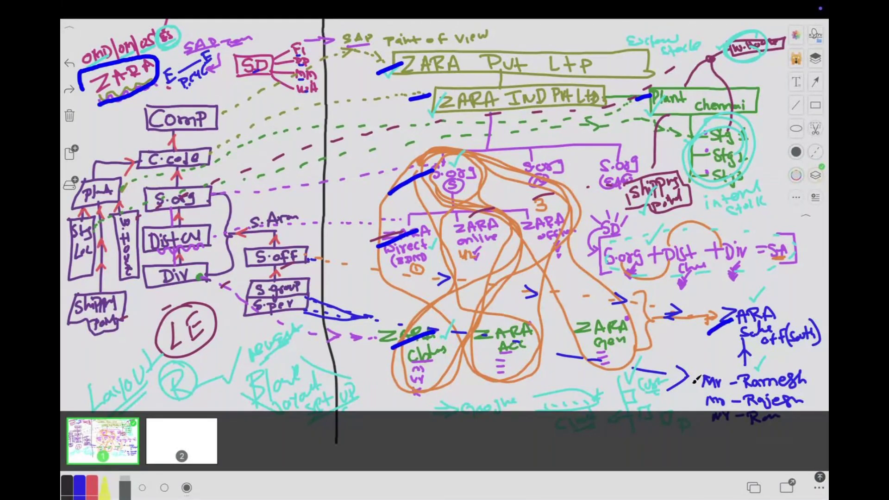
{"action": "left_click_drag", "start_coordinate": [679, 394], "coordinate": [701, 373]}
{"action": "left_click_drag", "start_coordinate": [689, 156], "coordinate": [710, 158]}
{"action": "left_click_drag", "start_coordinate": [762, 73], "coordinate": [762, 52]}
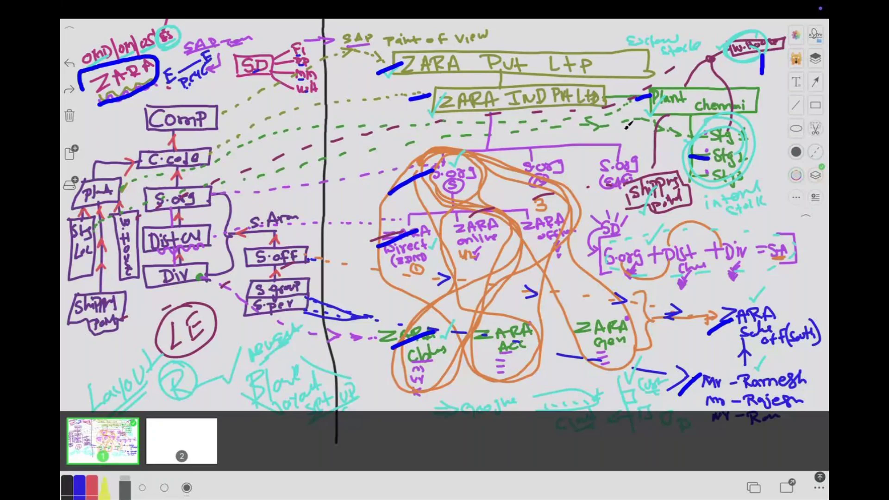
{"action": "left_click_drag", "start_coordinate": [648, 152], "coordinate": [649, 162]}
{"action": "left_click_drag", "start_coordinate": [503, 73], "coordinate": [489, 147]}
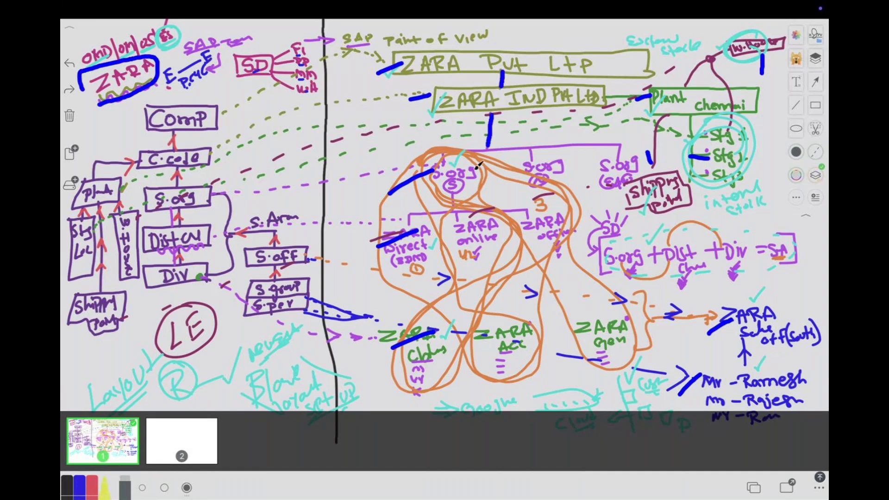
{"action": "left_click_drag", "start_coordinate": [453, 194], "coordinate": [454, 205]}
{"action": "left_click_drag", "start_coordinate": [650, 96], "coordinate": [608, 98]}
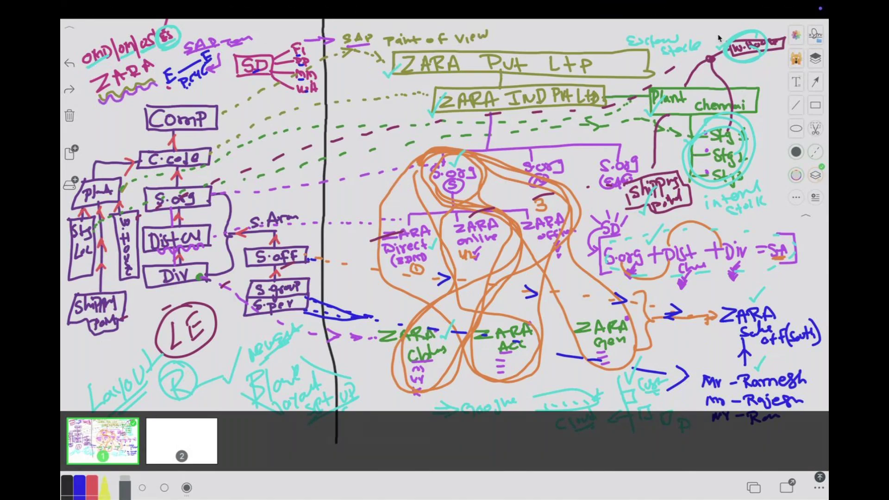
{"action": "key", "text": "ctrl+Left"}
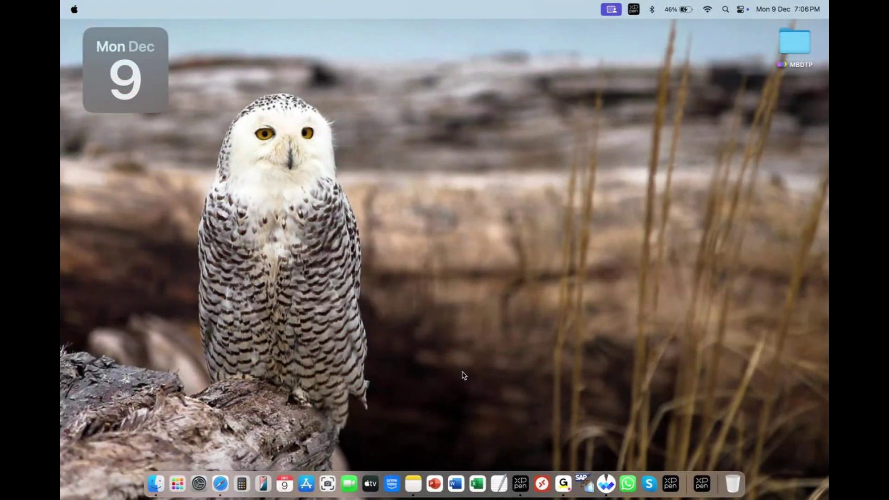
{"action": "left_click", "coordinate": [608, 484]}
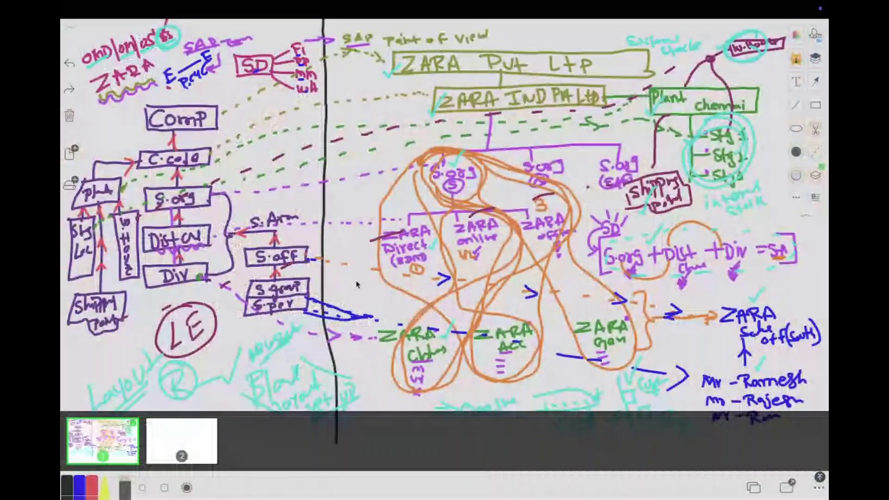
{"action": "mouse_move", "coordinate": [616, 495]}
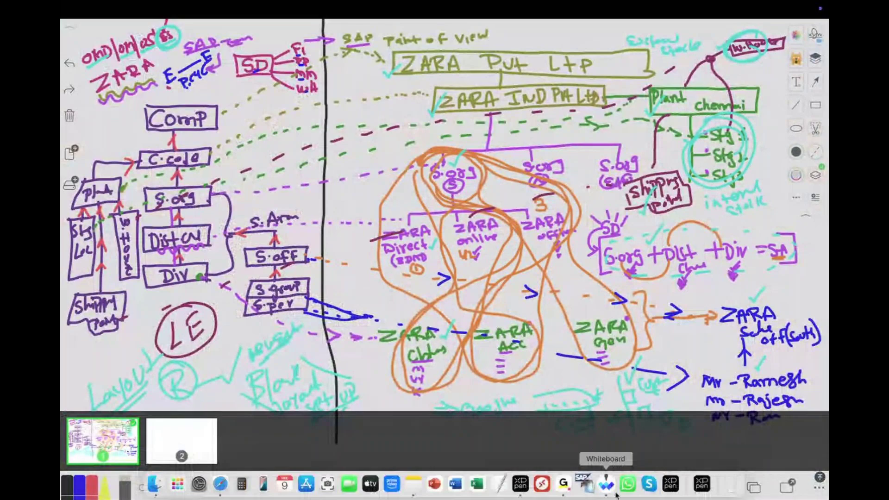
{"action": "left_click", "coordinate": [564, 484]}
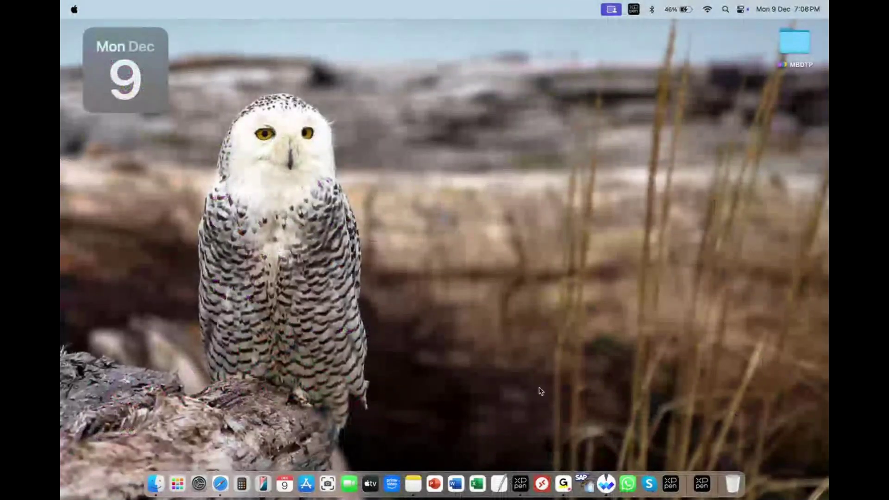
{"action": "left_click", "coordinate": [606, 484]}
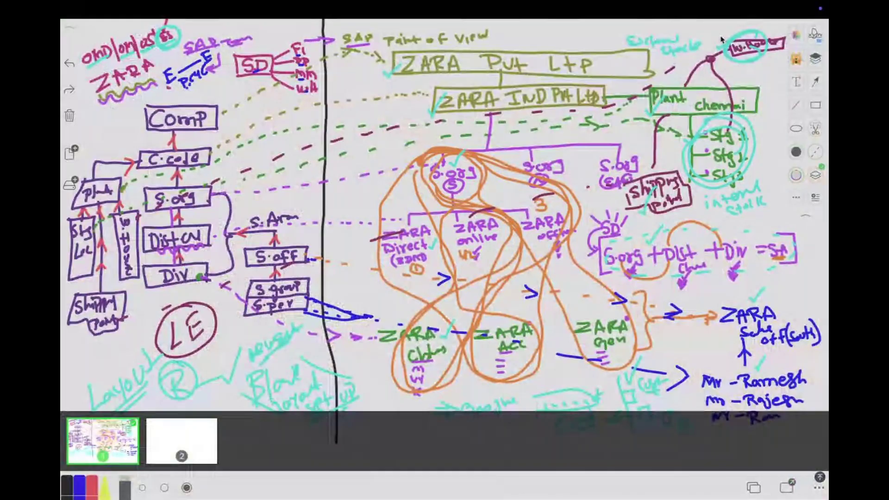
{"action": "key", "text": "super+h"}
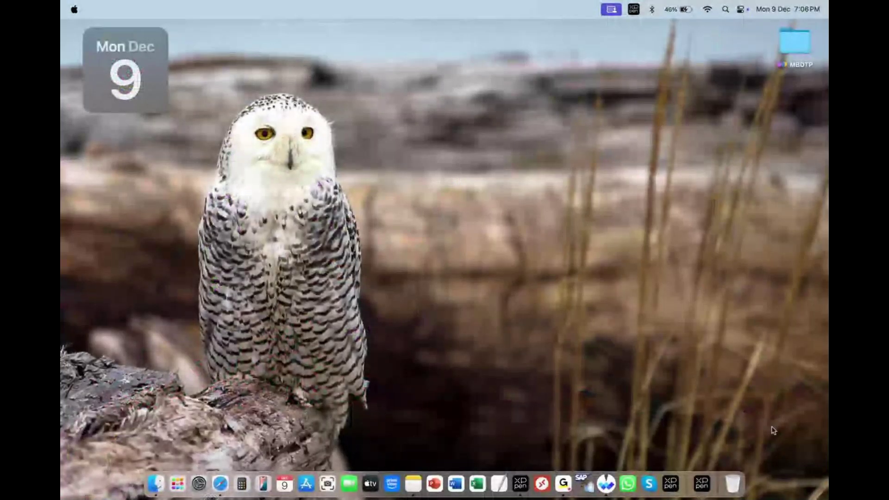
{"action": "left_click", "coordinate": [606, 484]}
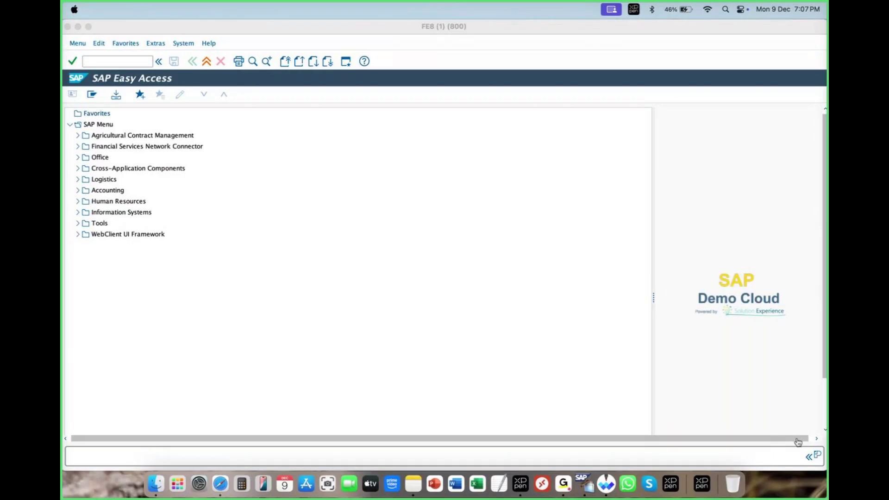
Open the SAP Customizing Implementation Guide through transaction spro and expand Enterprise Structure.
{"action": "left_click", "coordinate": [77, 43]}
{"action": "left_click", "coordinate": [110, 75]}
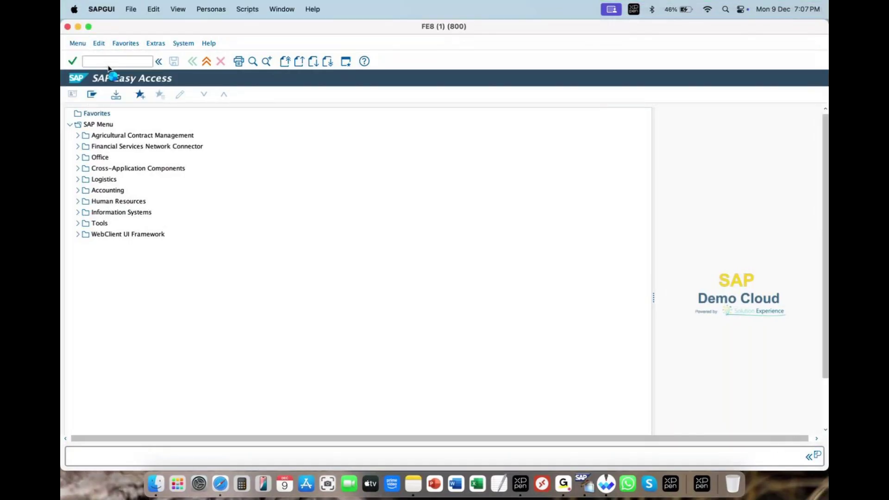
{"action": "type", "text": "spro"}
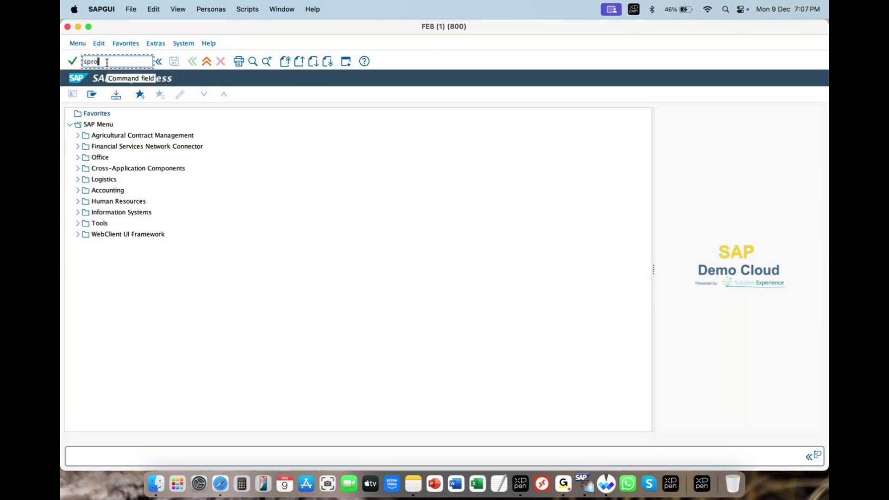
{"action": "key", "text": "Return"}
{"action": "left_click", "coordinate": [92, 94]}
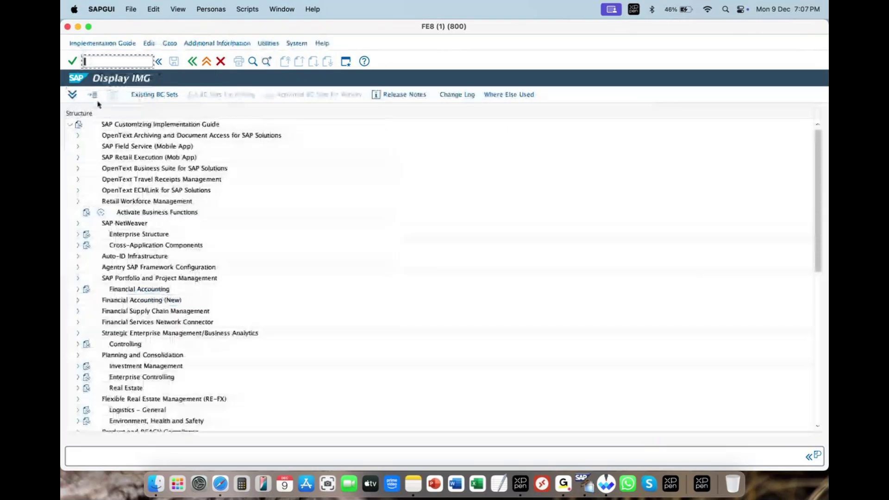
{"action": "left_click", "coordinate": [140, 235]}
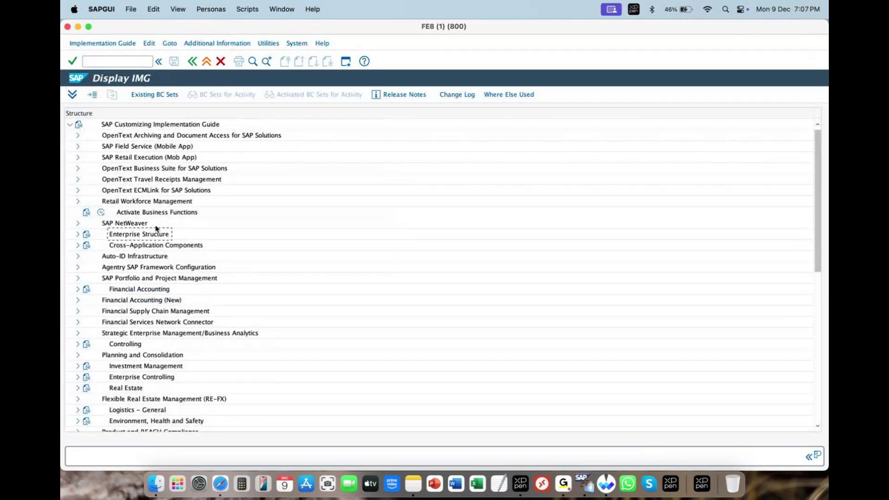
Switch to the Whiteboard app to review the ZARA diagram, and return to the SAP implementation guide.
{"action": "left_click", "coordinate": [606, 483]}
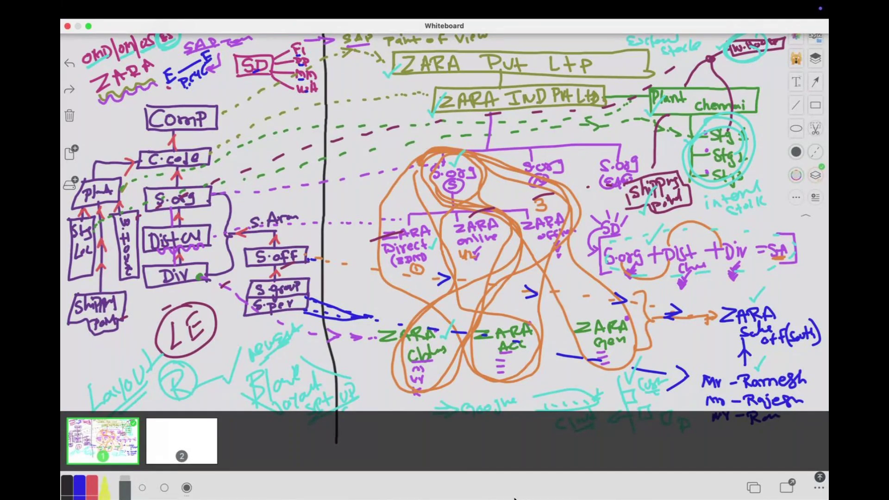
{"action": "mouse_move", "coordinate": [515, 499]}
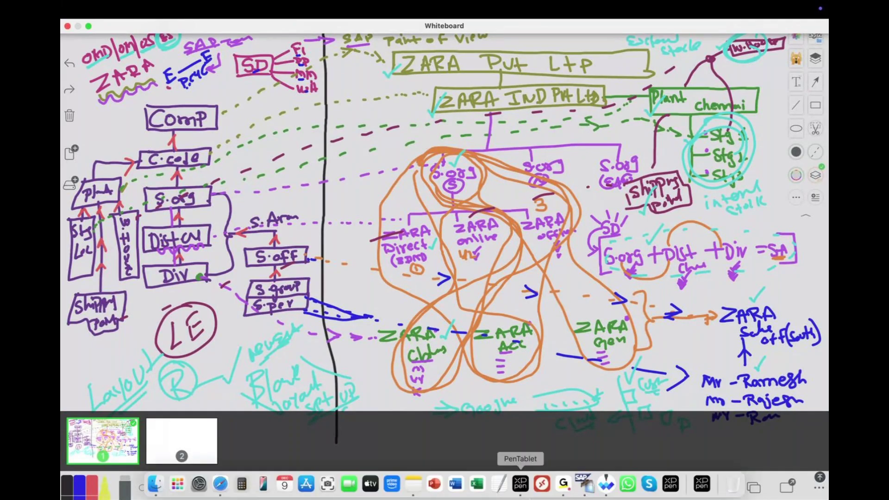
{"action": "left_click", "coordinate": [585, 484]}
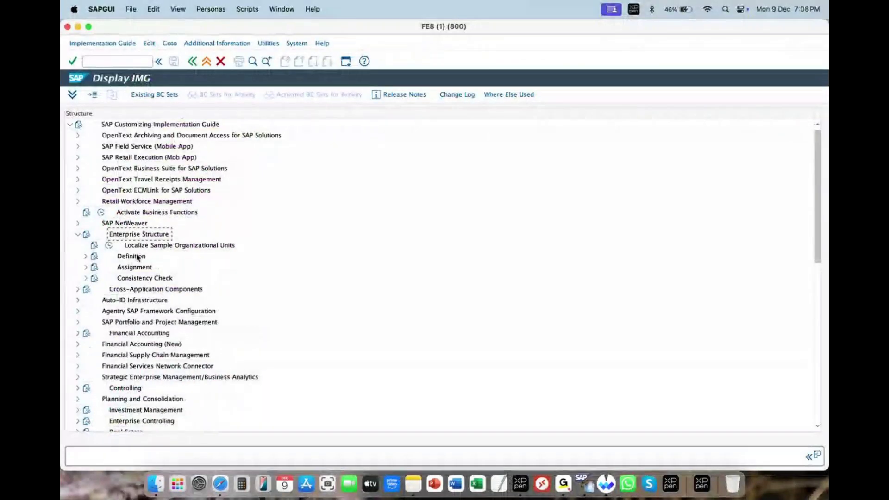
Expand Assignment and its Financial Accounting node under Enterprise Structure, and select Assign company code to company.
{"action": "left_click", "coordinate": [131, 257]}
{"action": "left_click", "coordinate": [134, 268]}
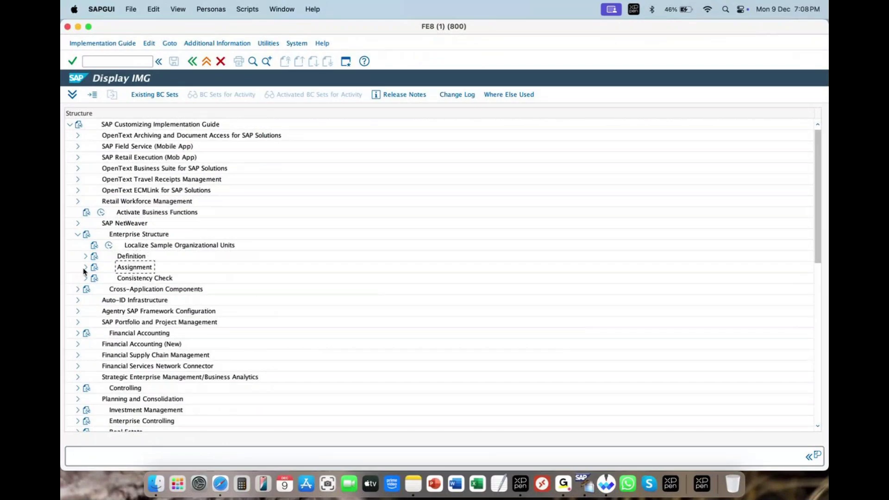
{"action": "left_click", "coordinate": [85, 268]}
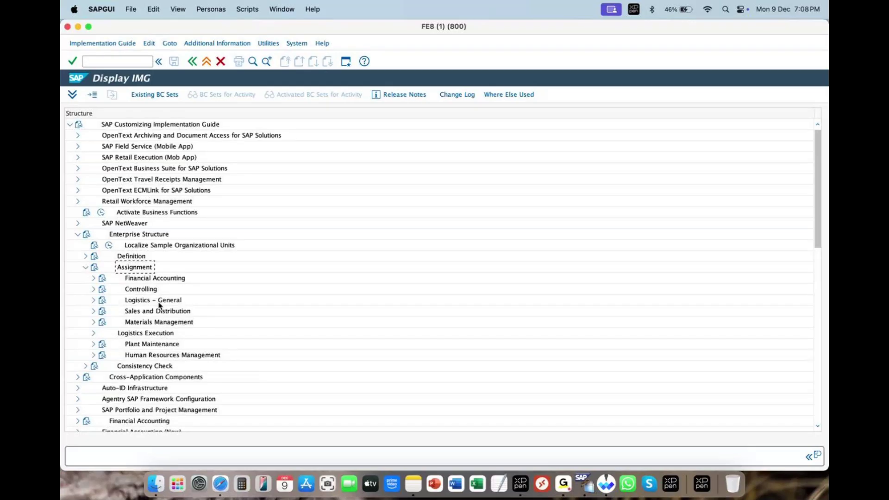
{"action": "left_click", "coordinate": [149, 280]}
{"action": "left_click", "coordinate": [95, 280]}
{"action": "left_click", "coordinate": [183, 289]}
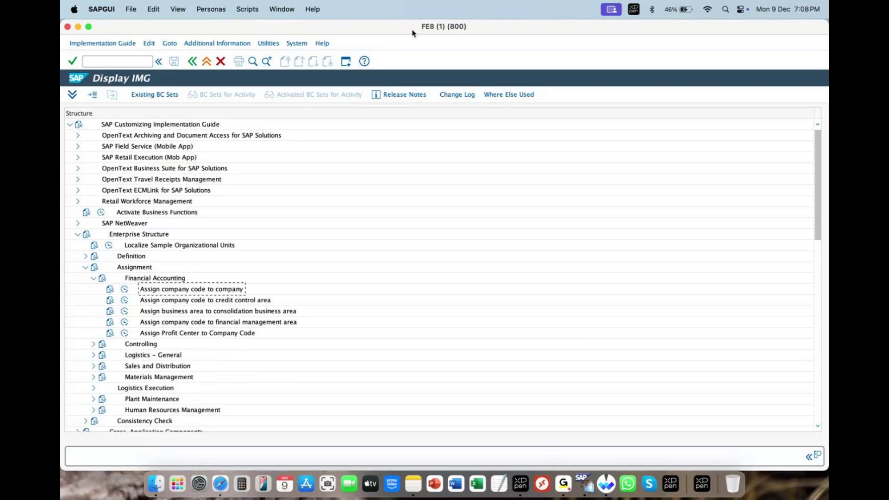
Circle the Assign company code to company activity and tick its two terms in blue on screen, and clear the annotations.
{"action": "key", "text": "super+shift+d"}
{"action": "mouse_move", "coordinate": [139, 294]}
{"action": "left_mouse_down"}
{"action": "mouse_move", "coordinate": [239, 291]}
{"action": "mouse_move", "coordinate": [157, 280]}
{"action": "mouse_move", "coordinate": [124, 288]}
{"action": "left_mouse_up"}
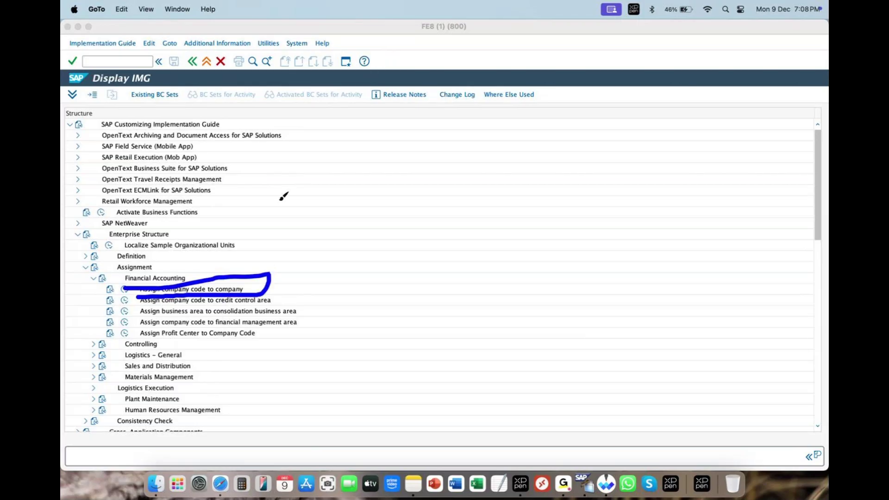
{"action": "left_click_drag", "start_coordinate": [230, 281], "coordinate": [252, 259]}
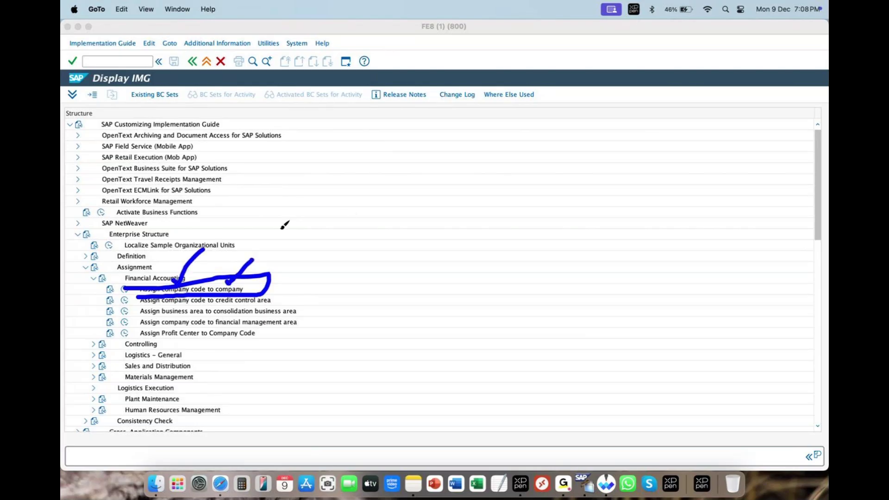
{"action": "key", "text": "Escape"}
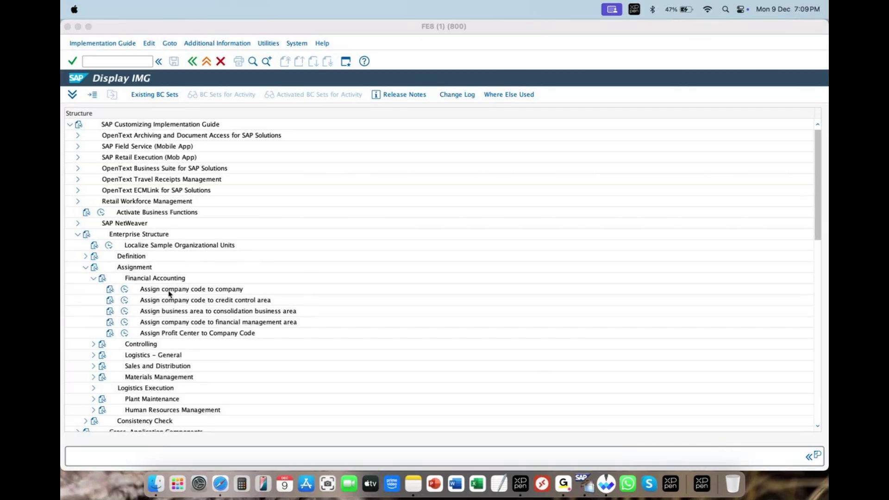
Open the Assign company code to company activity and start positioning the table on a specific company code.
{"action": "left_click", "coordinate": [169, 291]}
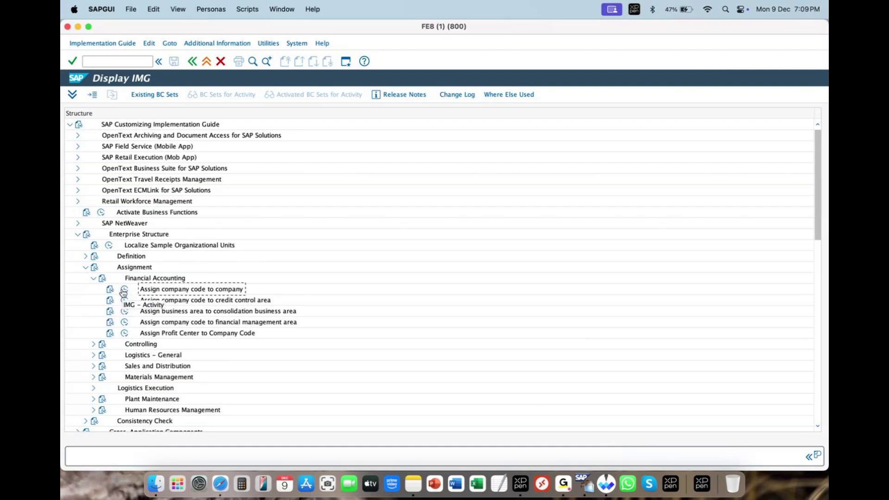
{"action": "left_click", "coordinate": [124, 291]}
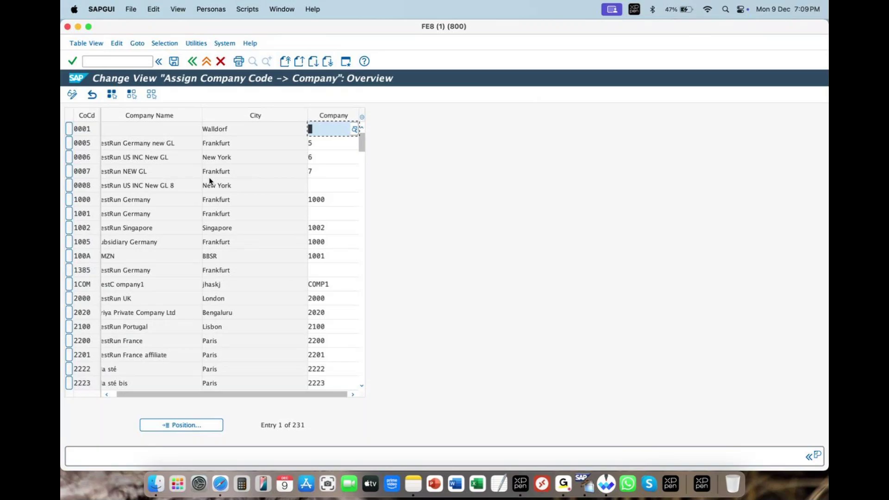
{"action": "left_click", "coordinate": [169, 428]}
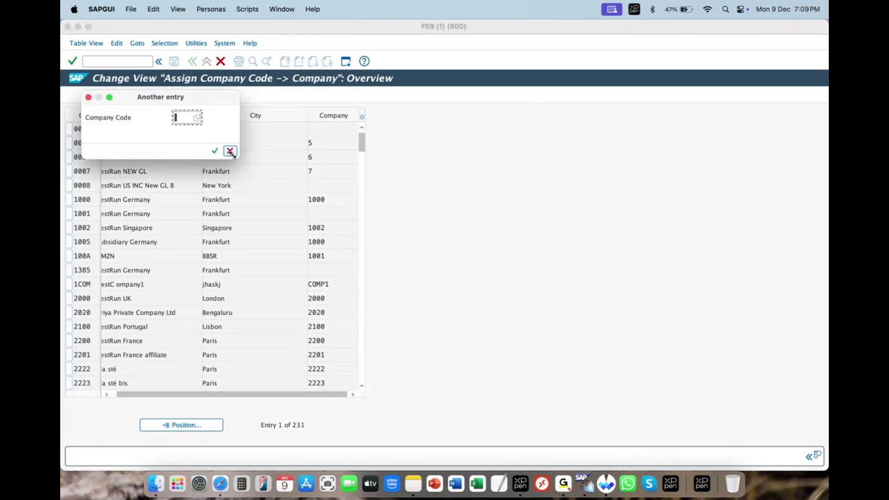
{"action": "left_click_drag", "start_coordinate": [142, 102], "coordinate": [528, 175]}
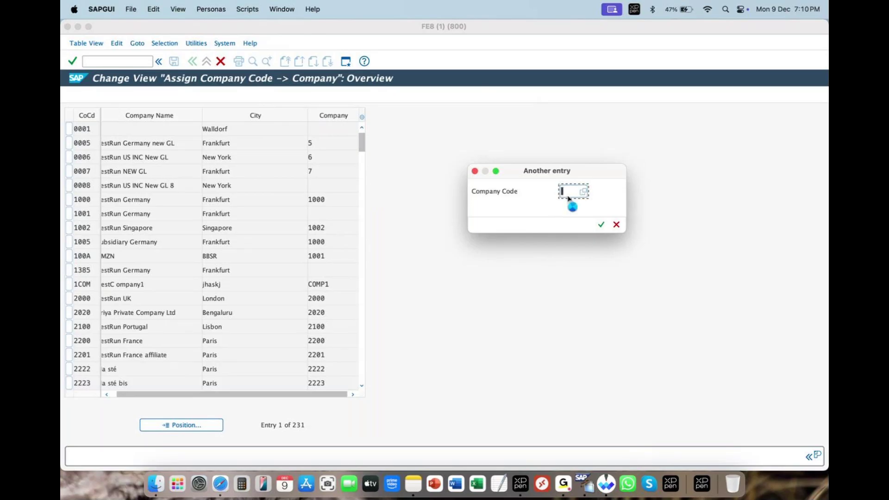
Display the possible company codes and search the list for "zara".
{"action": "key", "text": "F4"}
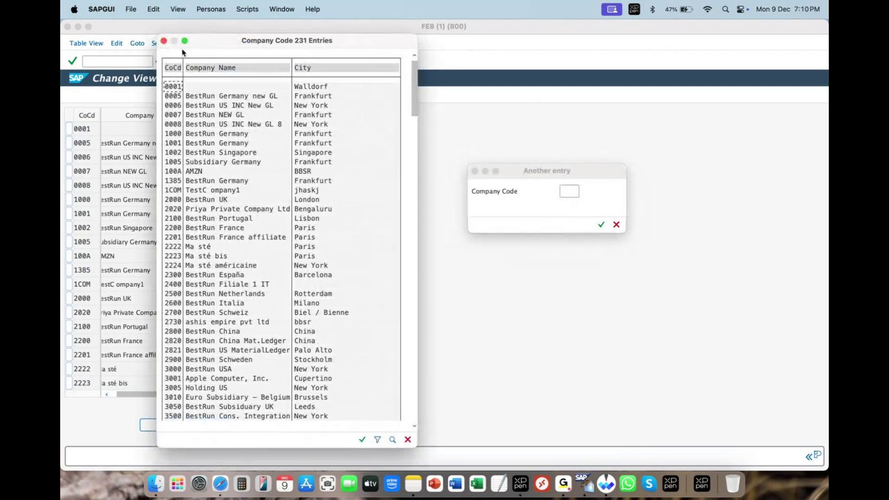
{"action": "left_click_drag", "start_coordinate": [185, 42], "coordinate": [203, 63]}
{"action": "left_click_drag", "start_coordinate": [431, 105], "coordinate": [432, 189]}
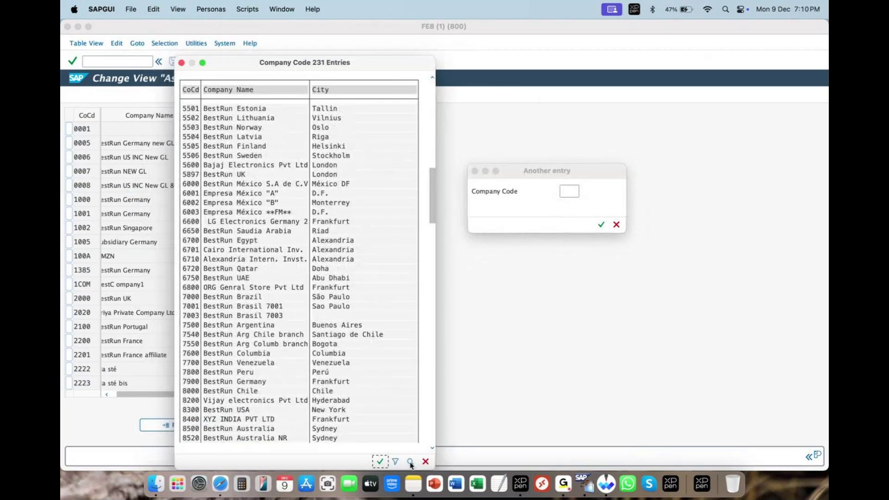
{"action": "left_click", "coordinate": [410, 462]}
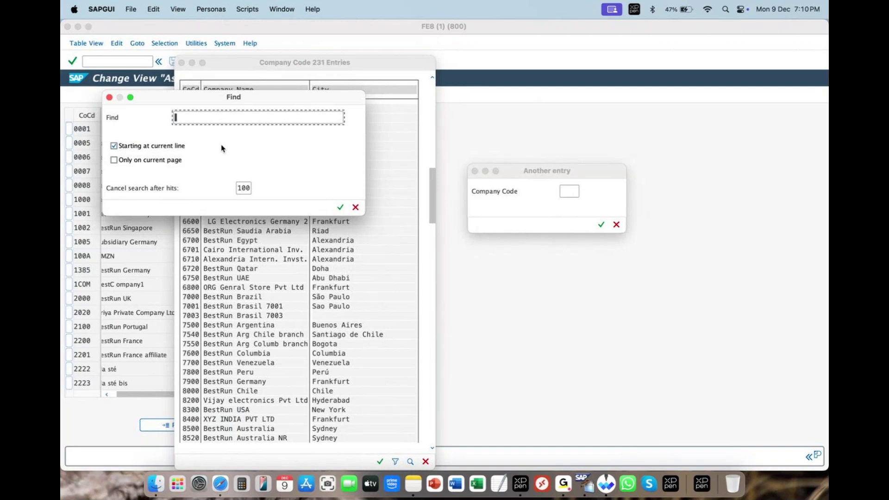
{"action": "type", "text": "zara"}
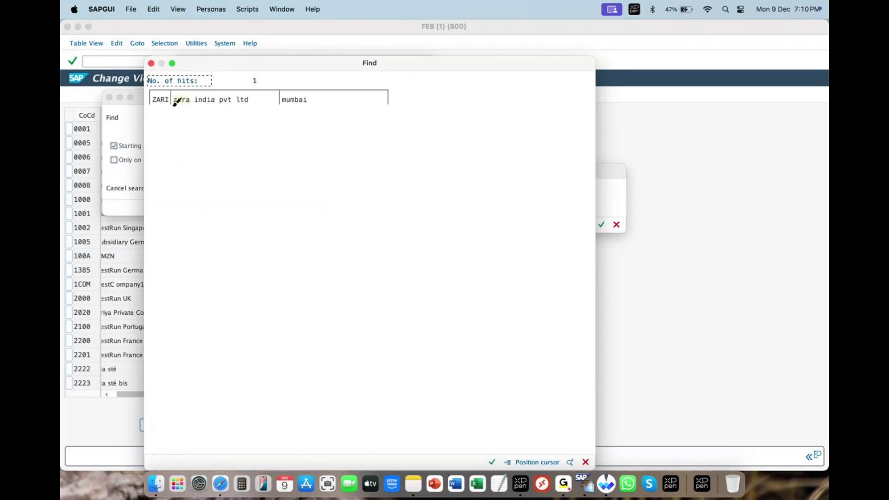
Underline the zara india pvt ltd hit in blue, clear the annotations, and choose company code ZARI for positioning.
{"action": "left_click_drag", "start_coordinate": [172, 105], "coordinate": [194, 106]}
{"action": "mouse_move", "coordinate": [175, 116]}
{"action": "left_mouse_down"}
{"action": "mouse_move", "coordinate": [259, 116]}
{"action": "mouse_move", "coordinate": [215, 105]}
{"action": "left_mouse_up"}
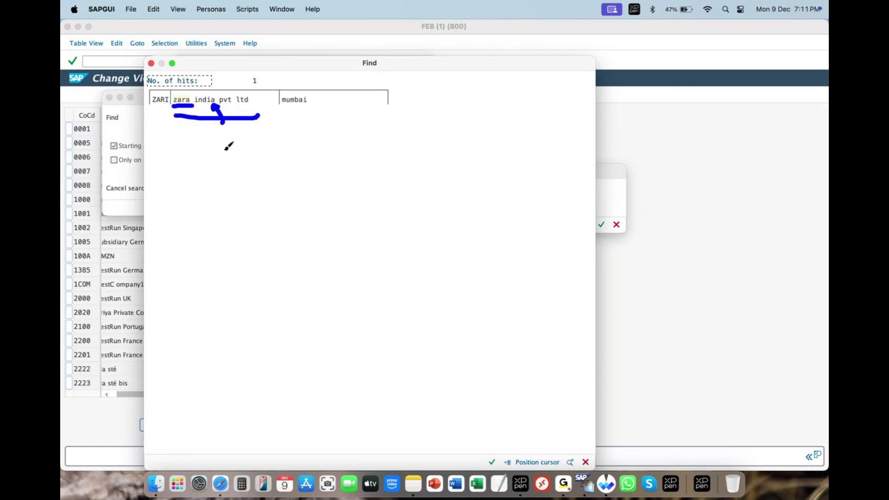
{"action": "key", "text": "Escape"}
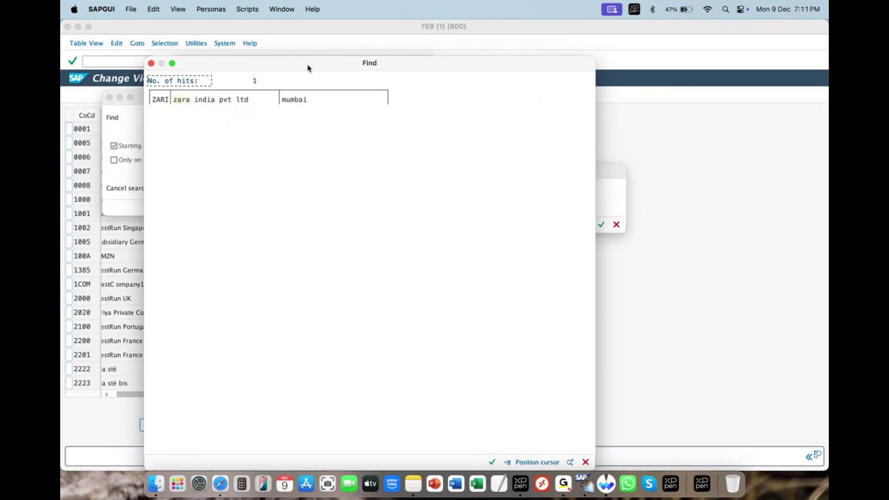
{"action": "double_click", "coordinate": [216, 100]}
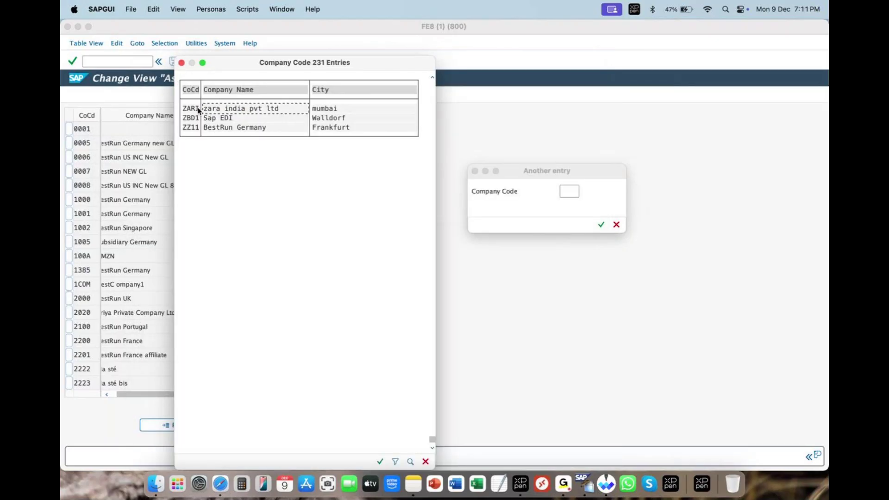
{"action": "double_click", "coordinate": [213, 111]}
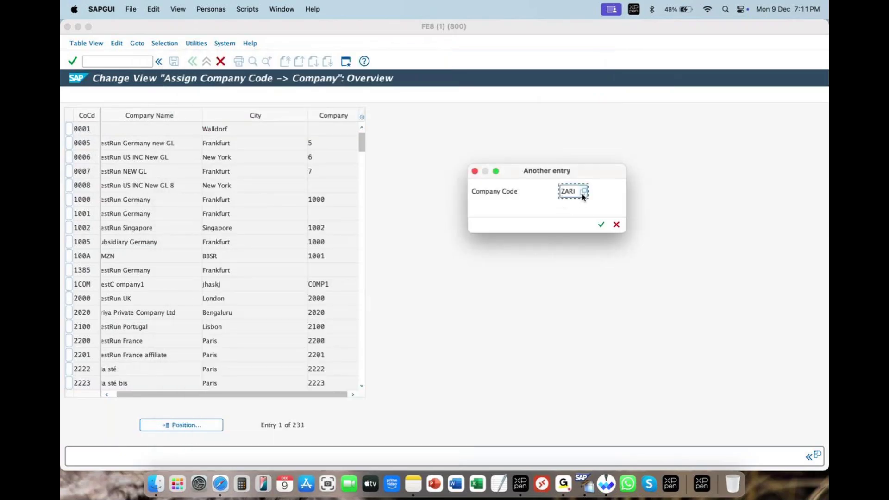
Reopen the company code value list, repeat the search for "zara", and go to the zara india pvt ltd entry.
{"action": "left_click", "coordinate": [583, 192]}
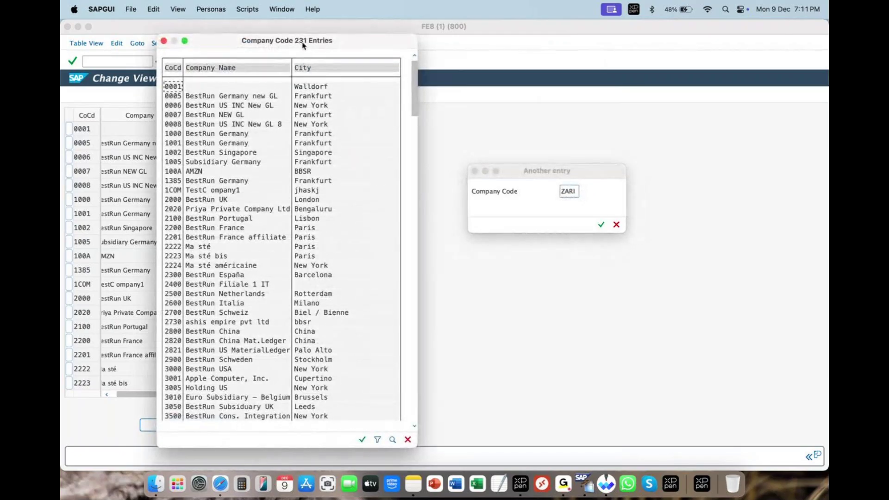
{"action": "left_click", "coordinate": [393, 440]}
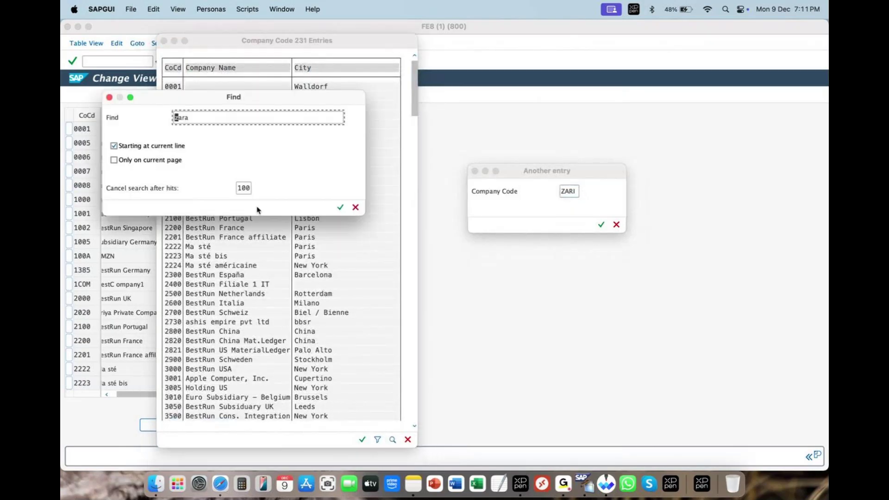
{"action": "left_click", "coordinate": [304, 234]}
{"action": "left_click", "coordinate": [340, 207]}
{"action": "double_click", "coordinate": [222, 99]}
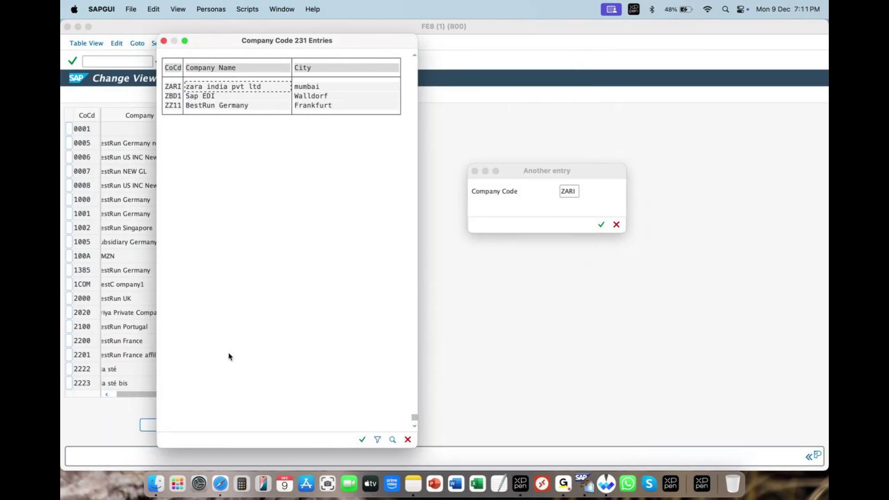
Try to restrict the company code value list to ZAR1, inspect its multiple selection options, and leave the restriction.
{"action": "left_click", "coordinate": [377, 440]}
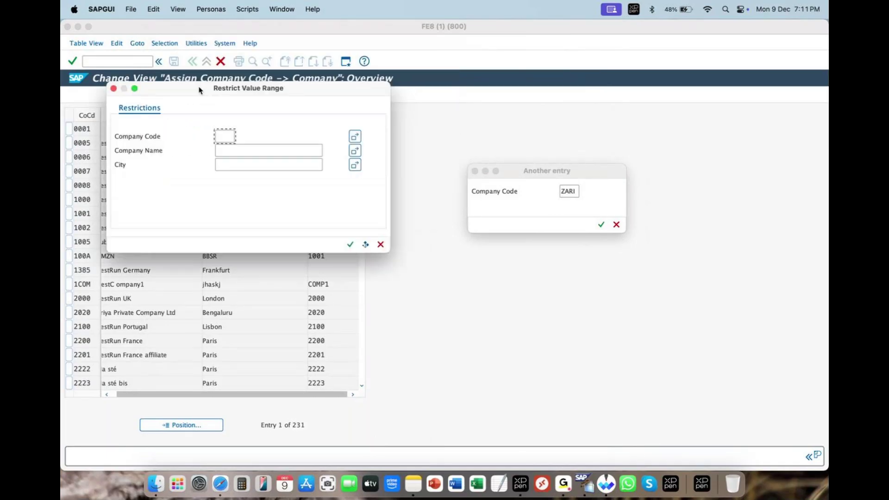
{"action": "type", "text": "zar1"}
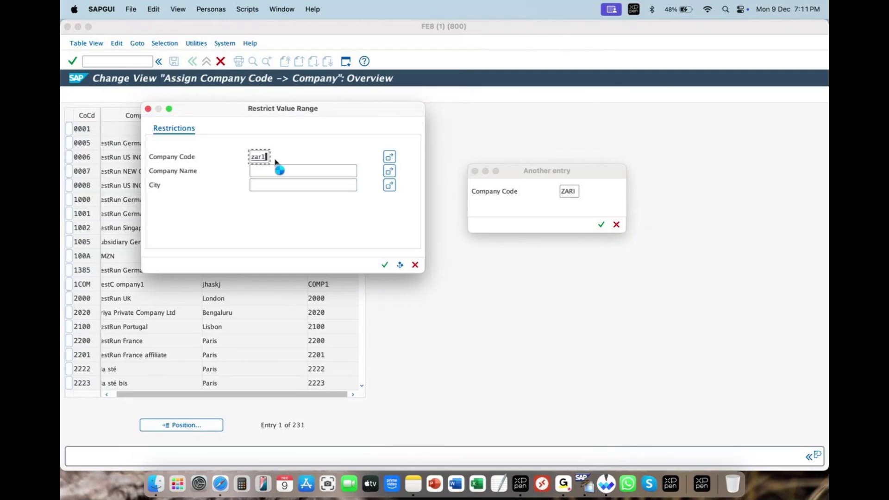
{"action": "key", "text": "Return"}
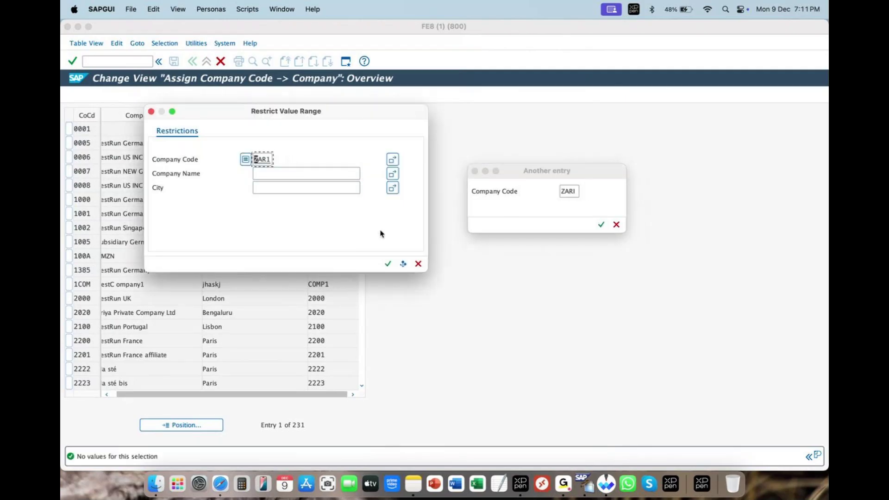
{"action": "left_click", "coordinate": [392, 159]}
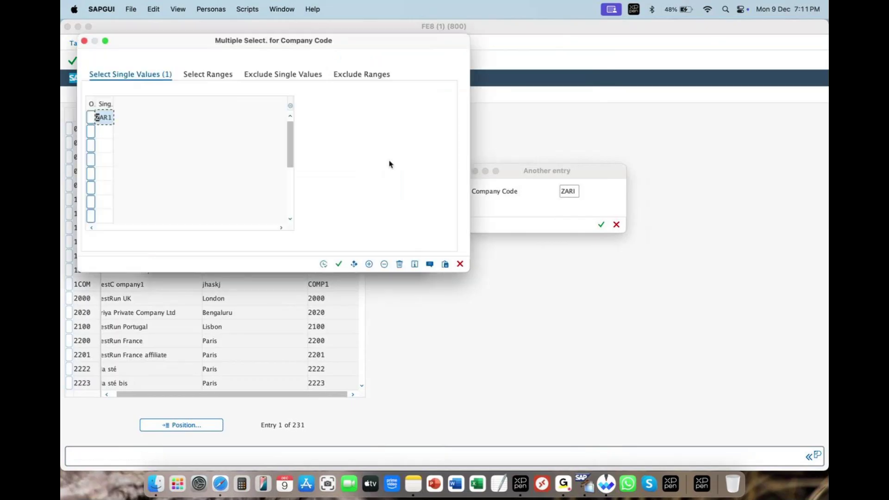
{"action": "left_click", "coordinate": [446, 264]}
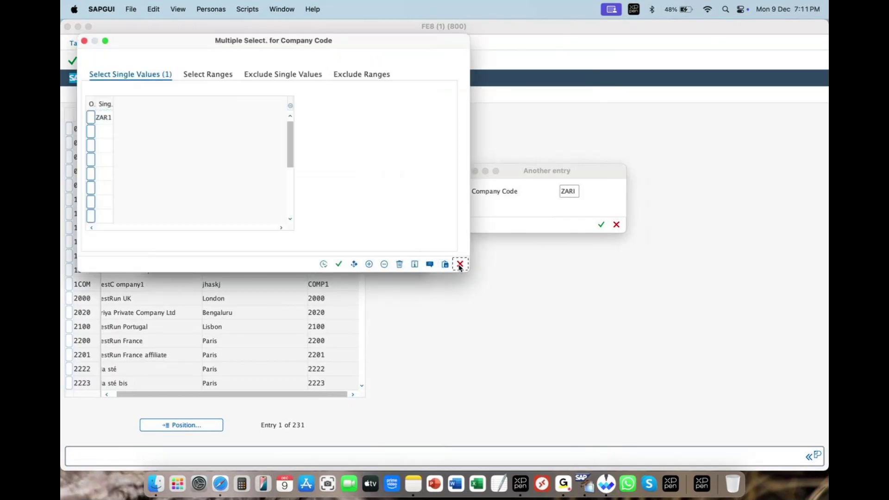
{"action": "left_click", "coordinate": [417, 262]}
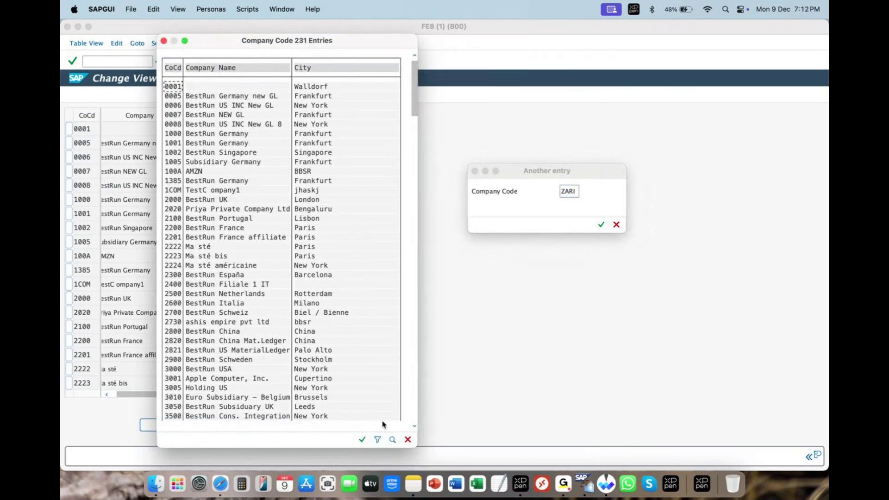
Close the value list and position the assignment table on company code ZARI.
{"action": "left_click", "coordinate": [362, 439]}
{"action": "left_click_drag", "start_coordinate": [561, 191], "coordinate": [595, 192]}
{"action": "type", "text": "ZARI"}
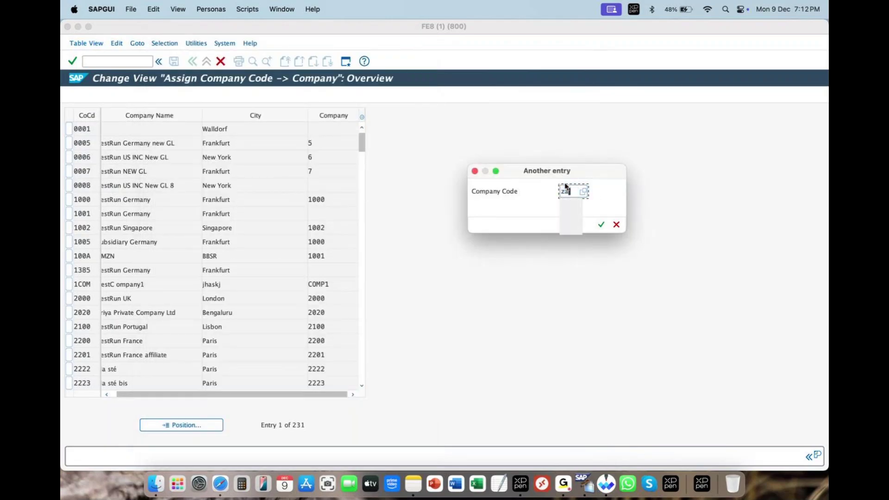
{"action": "key", "text": "Return"}
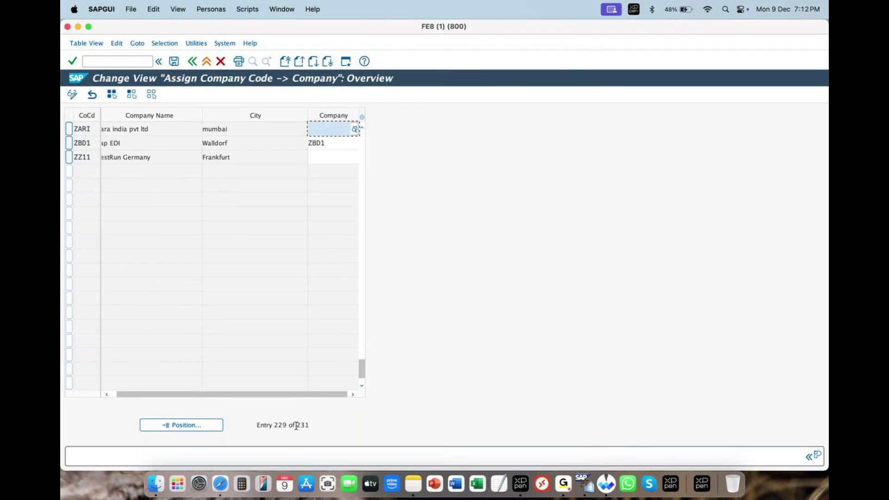
Search the possible companies for zara and assign company ZARA (zara pvt ltd) to company code ZARI.
{"action": "left_click_drag", "start_coordinate": [296, 425], "coordinate": [310, 425]}
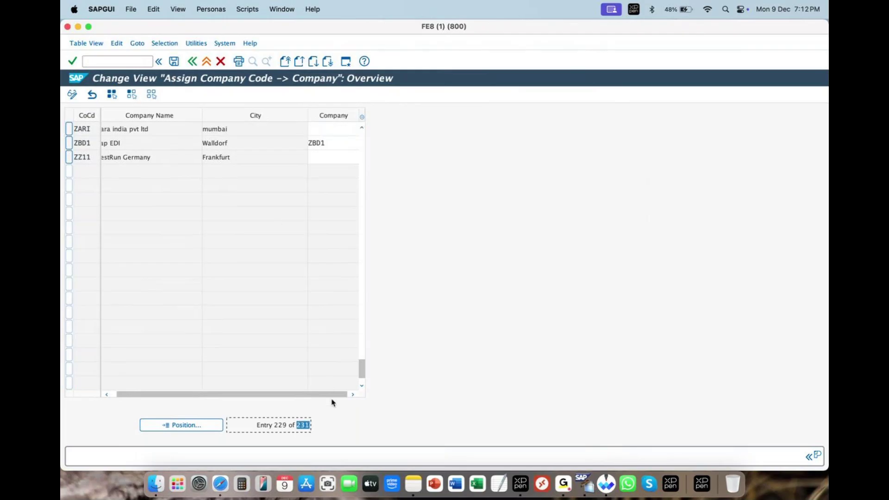
{"action": "left_click", "coordinate": [331, 129]}
{"action": "left_click", "coordinate": [354, 130]}
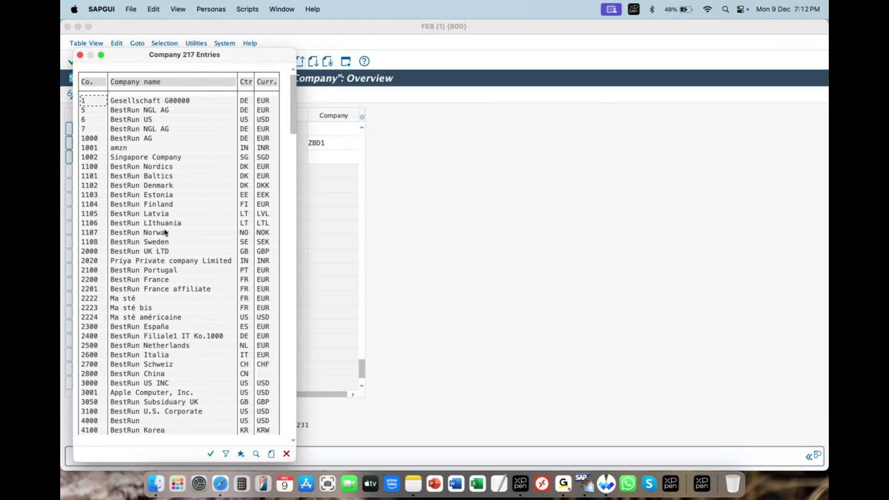
{"action": "left_click_drag", "start_coordinate": [142, 56], "coordinate": [526, 208]}
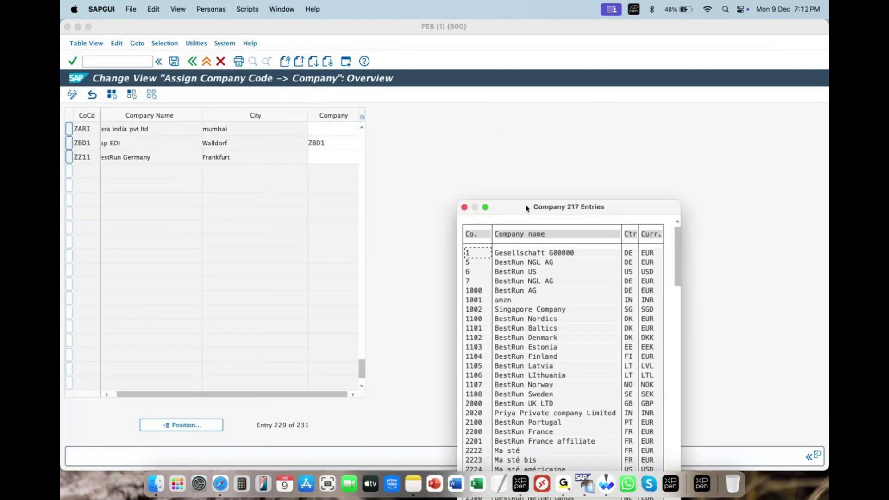
{"action": "left_click_drag", "start_coordinate": [597, 210], "coordinate": [259, 55]}
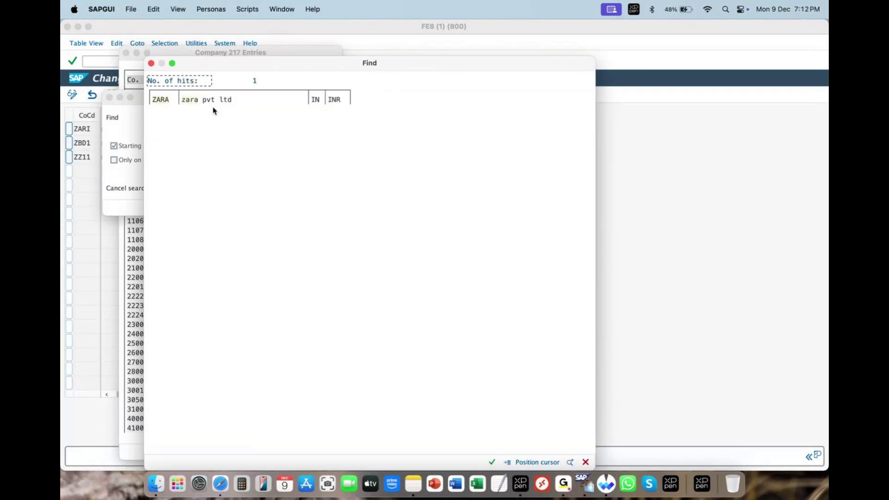
{"action": "double_click", "coordinate": [211, 100]}
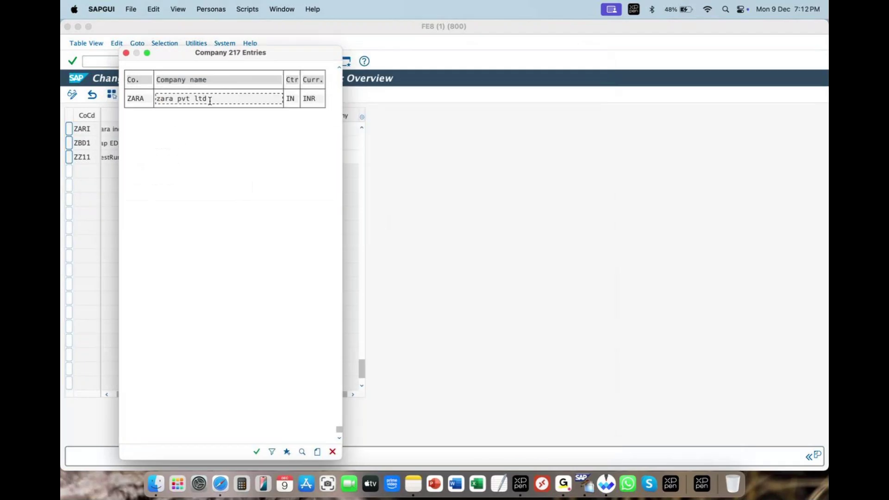
{"action": "double_click", "coordinate": [177, 99]}
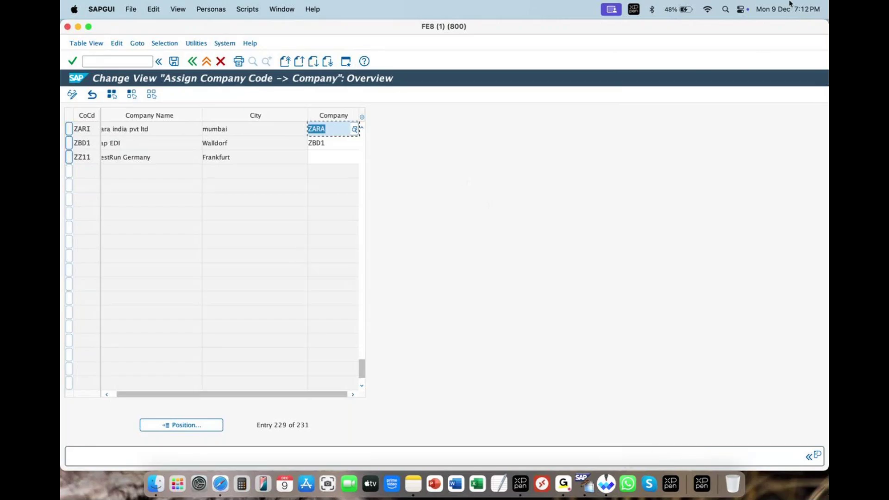
Save the ZARI assignment under the customizing request described as zara, and return to the implementation guide.
{"action": "left_click", "coordinate": [709, 40]}
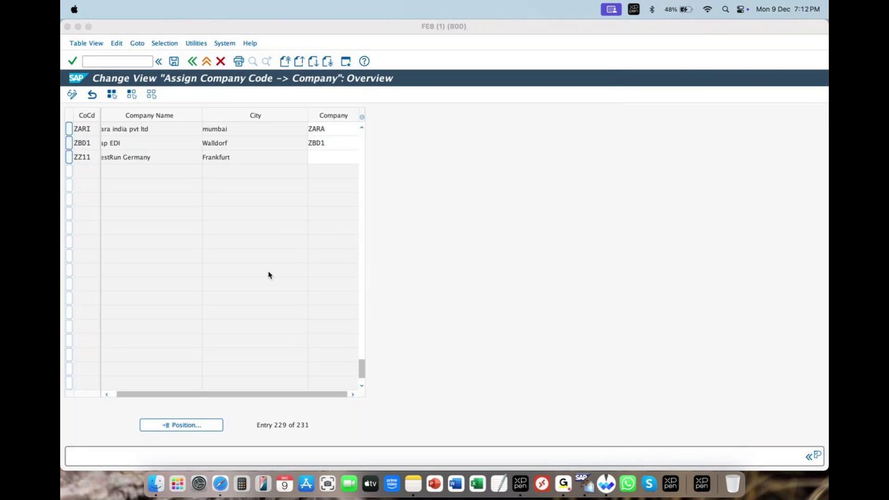
{"action": "left_click", "coordinate": [334, 128]}
{"action": "left_click", "coordinate": [160, 131]}
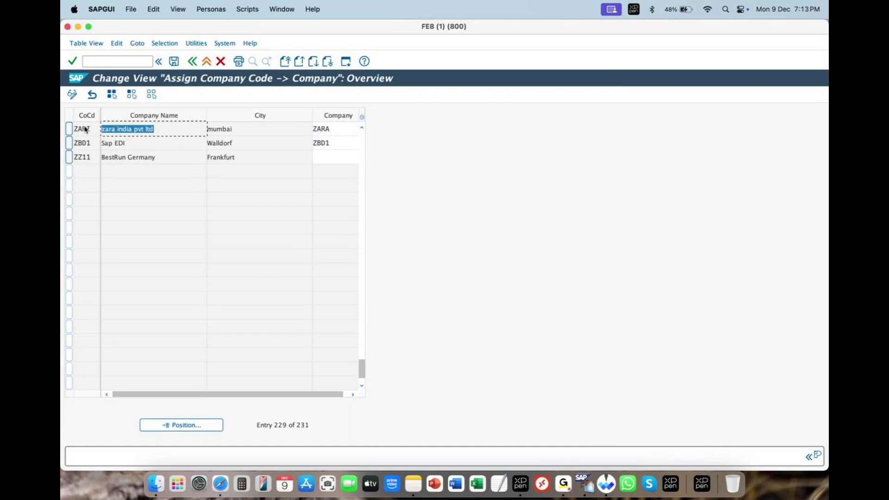
{"action": "left_click", "coordinate": [172, 62]}
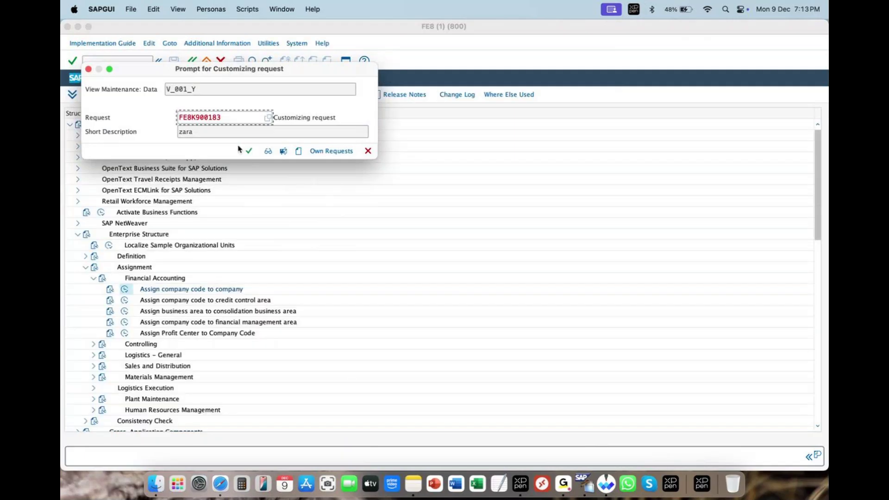
{"action": "left_click", "coordinate": [249, 151]}
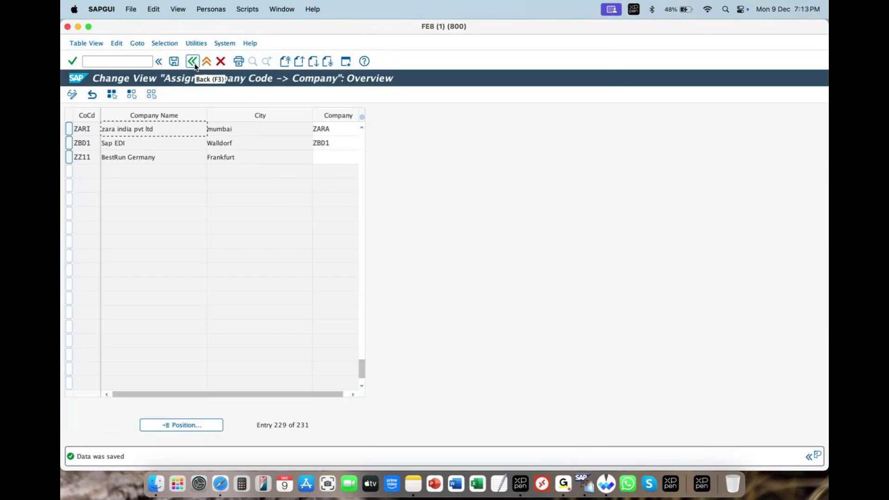
{"action": "left_click", "coordinate": [194, 63]}
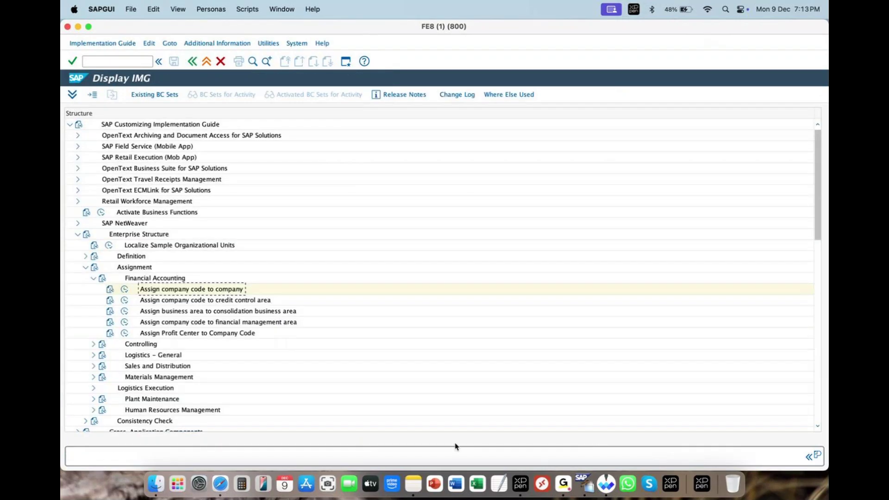
Switch to the whiteboard, mark the link between ZARA Pvt Ltd and ZARA IND Pvt Ltd, undo the marking, and return to SAP.
{"action": "left_click", "coordinate": [605, 488]}
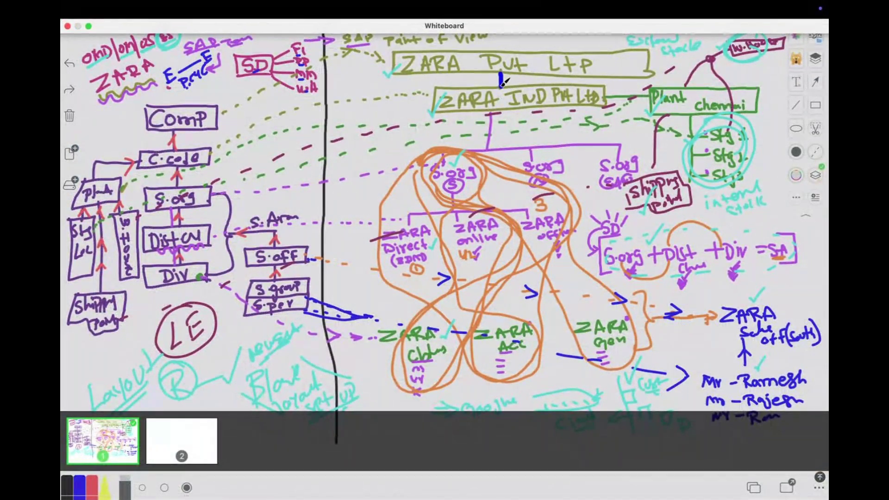
{"action": "left_click_drag", "start_coordinate": [486, 89], "coordinate": [514, 89]}
{"action": "left_click_drag", "start_coordinate": [459, 74], "coordinate": [522, 74]}
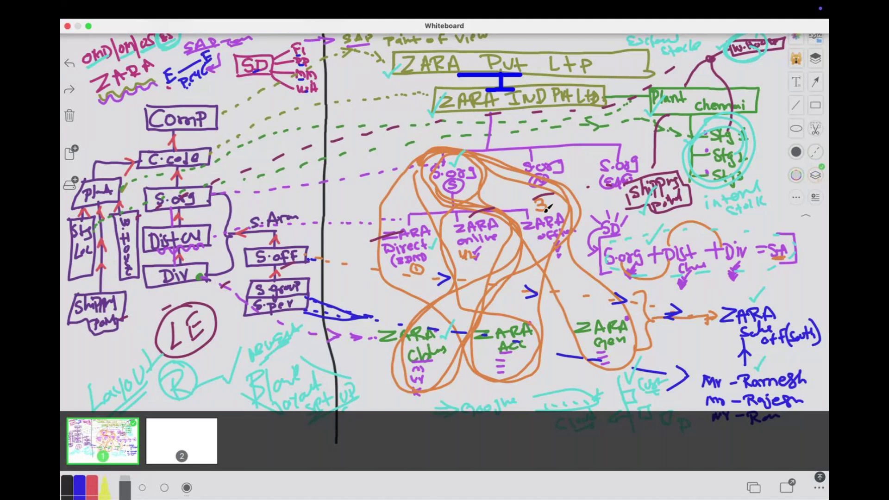
{"action": "key", "text": "super+z"}
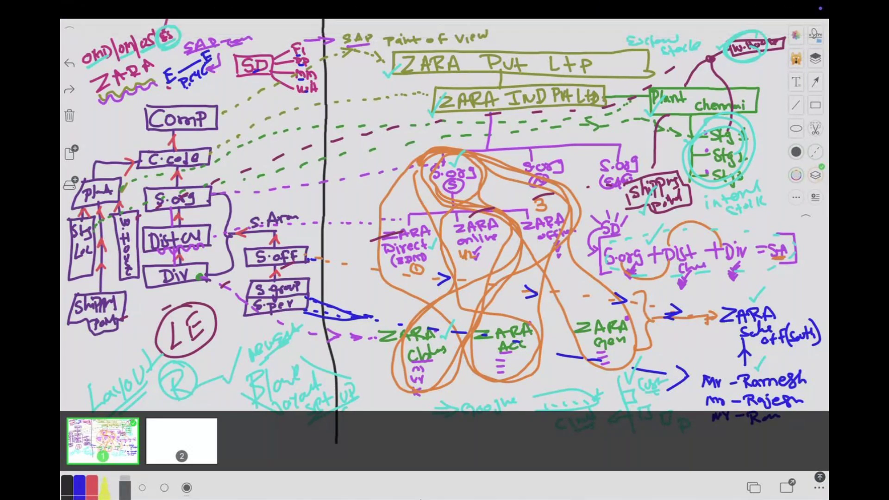
{"action": "mouse_move", "coordinate": [413, 495]}
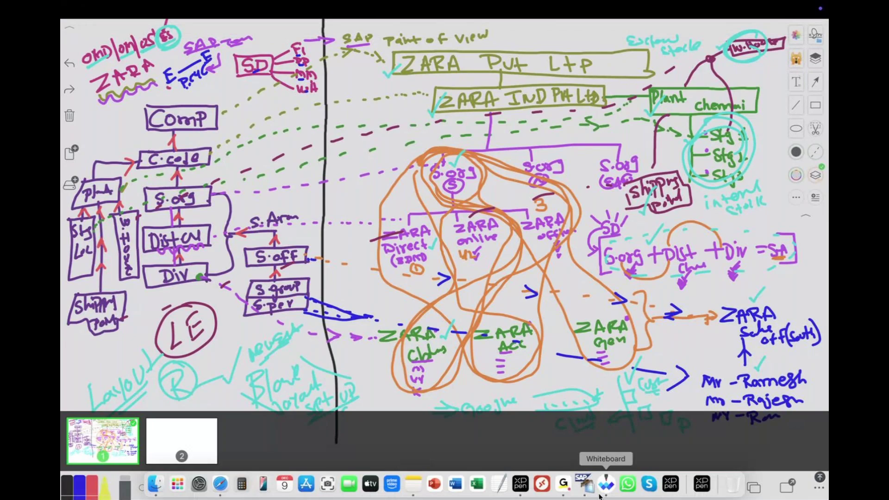
{"action": "left_click", "coordinate": [584, 485]}
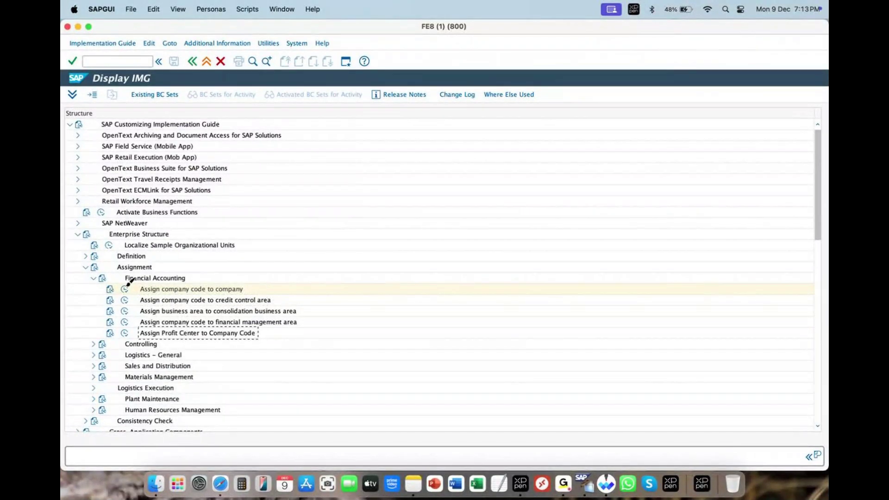
Collapse the Financial Accounting assignments and expand the Logistics – General assignments in the implementation guide.
{"action": "left_click_drag", "start_coordinate": [125, 284], "coordinate": [147, 275]}
{"action": "left_click", "coordinate": [93, 279]}
{"action": "left_click", "coordinate": [93, 300]}
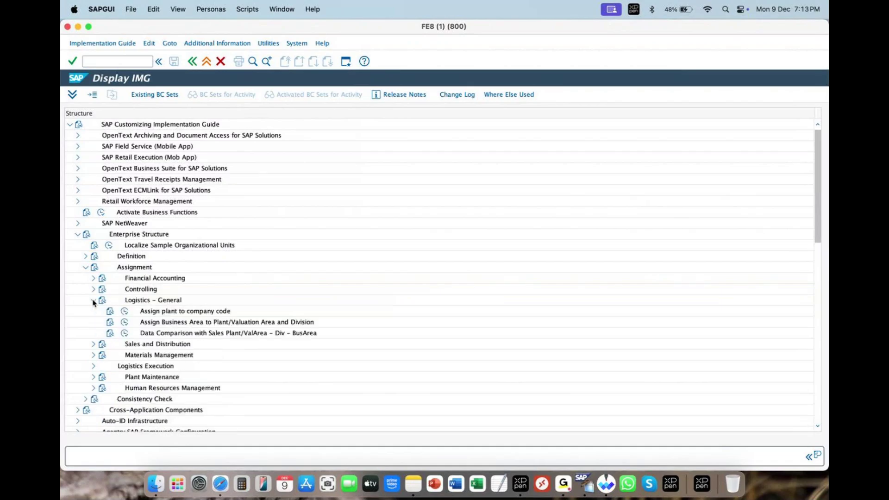
Mark the Assign plant to company code activity with the screen pen and clear the markings.
{"action": "left_click_drag", "start_coordinate": [132, 308], "coordinate": [156, 295]}
{"action": "mouse_move", "coordinate": [165, 310]}
{"action": "left_mouse_down"}
{"action": "mouse_move", "coordinate": [225, 297]}
{"action": "mouse_move", "coordinate": [169, 293]}
{"action": "mouse_move", "coordinate": [163, 303]}
{"action": "left_mouse_up"}
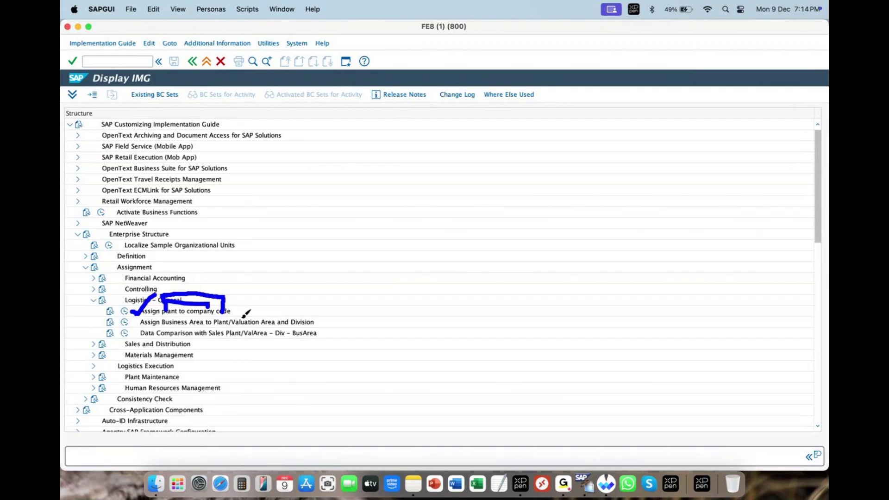
{"action": "left_click_drag", "start_coordinate": [164, 317], "coordinate": [187, 315]}
{"action": "key", "text": "Escape"}
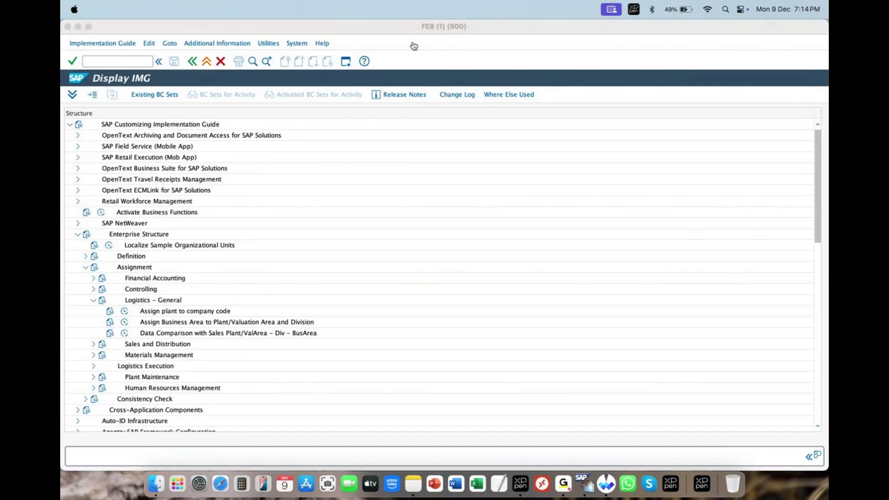
Open the Assign plant to company code activity and start new entries in its assignment table.
{"action": "left_click", "coordinate": [124, 311]}
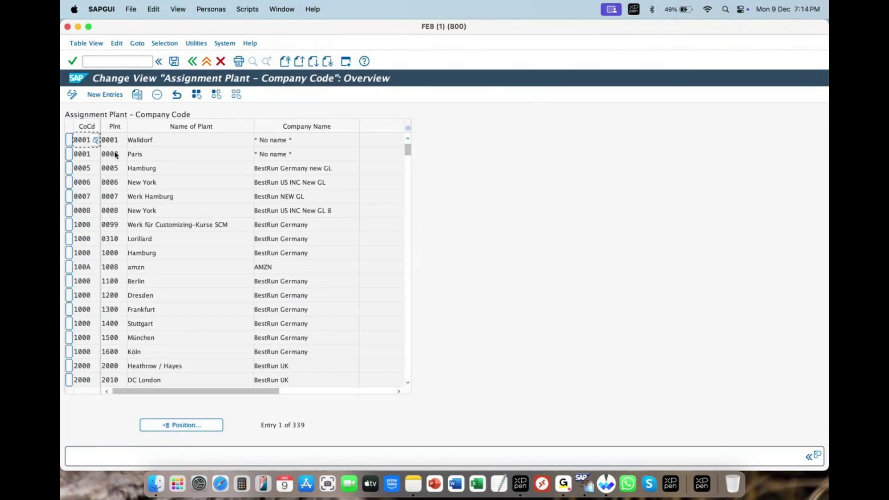
{"action": "left_click", "coordinate": [210, 154]}
{"action": "left_click", "coordinate": [318, 153]}
{"action": "mouse_move", "coordinate": [229, 82]}
{"action": "left_mouse_down"}
{"action": "mouse_move", "coordinate": [244, 100]}
{"action": "mouse_move", "coordinate": [334, 90]}
{"action": "left_mouse_up"}
{"action": "key", "text": "Escape"}
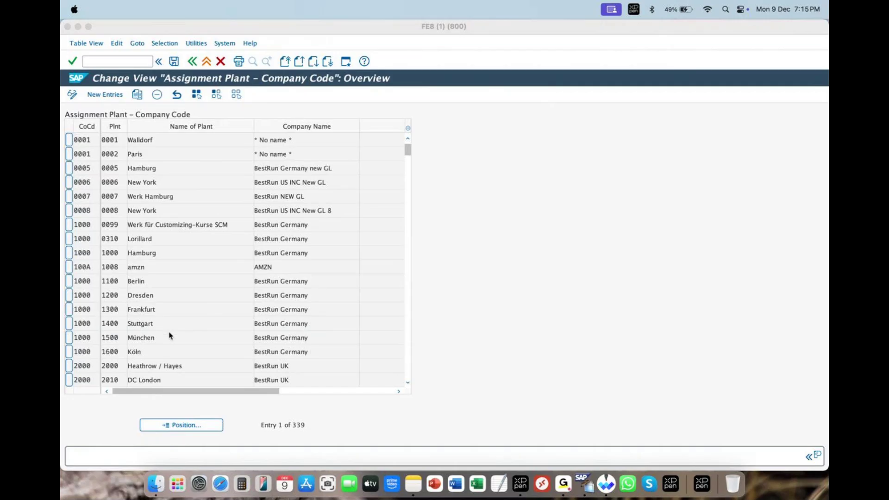
{"action": "left_click", "coordinate": [105, 96]}
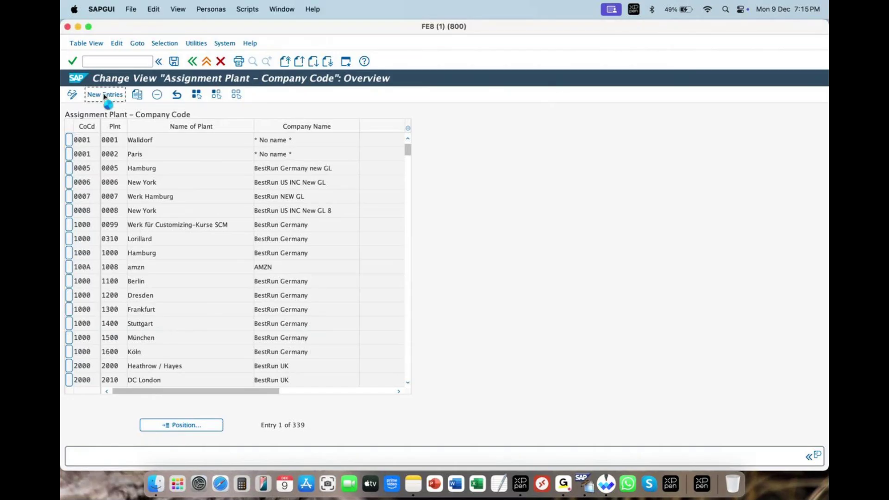
{"action": "left_click", "coordinate": [104, 96]}
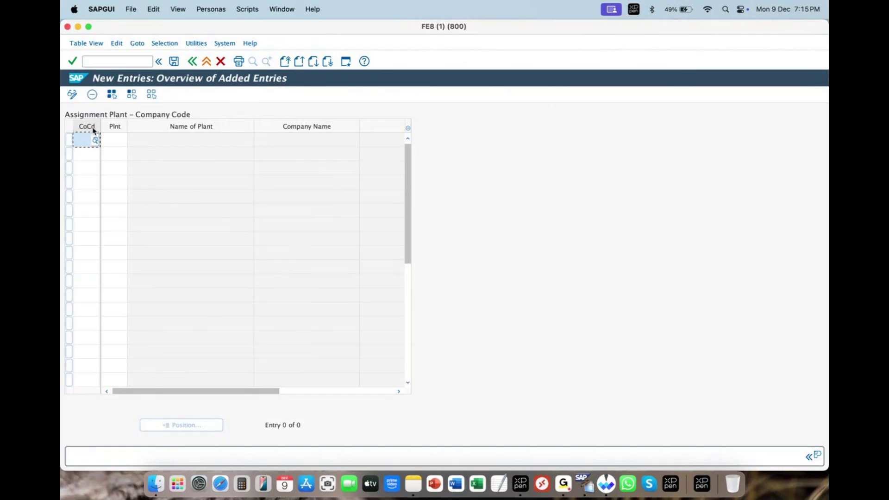
Search the possible company codes for zara and enter ZARI (zara india pvt ltd) in the first new row.
{"action": "key", "text": "Tab"}
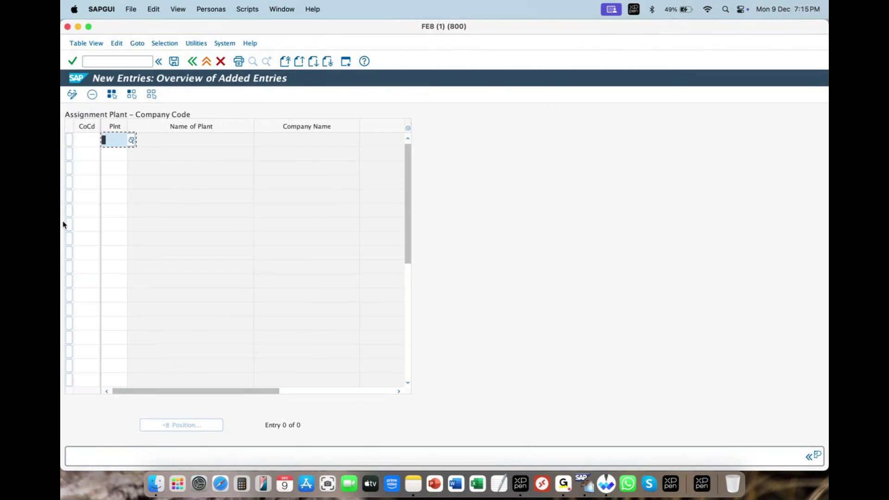
{"action": "left_click", "coordinate": [90, 140]}
{"action": "left_click", "coordinate": [95, 141]}
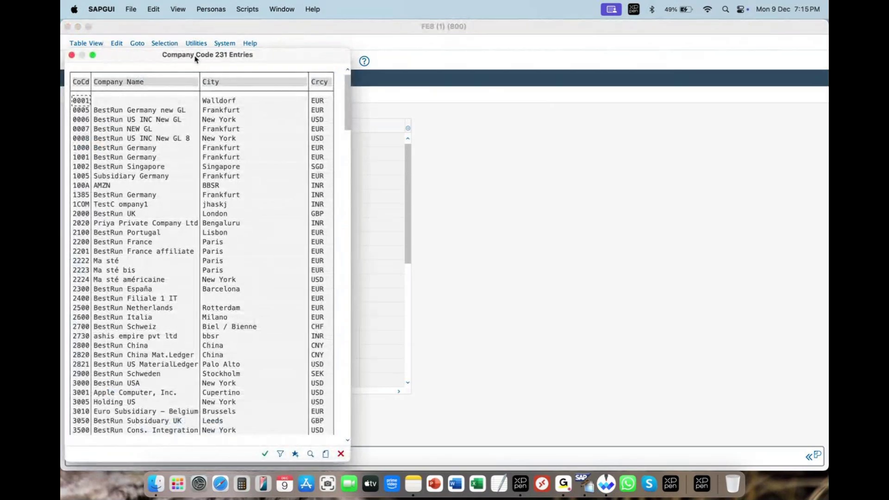
{"action": "left_click_drag", "start_coordinate": [196, 61], "coordinate": [180, 61]}
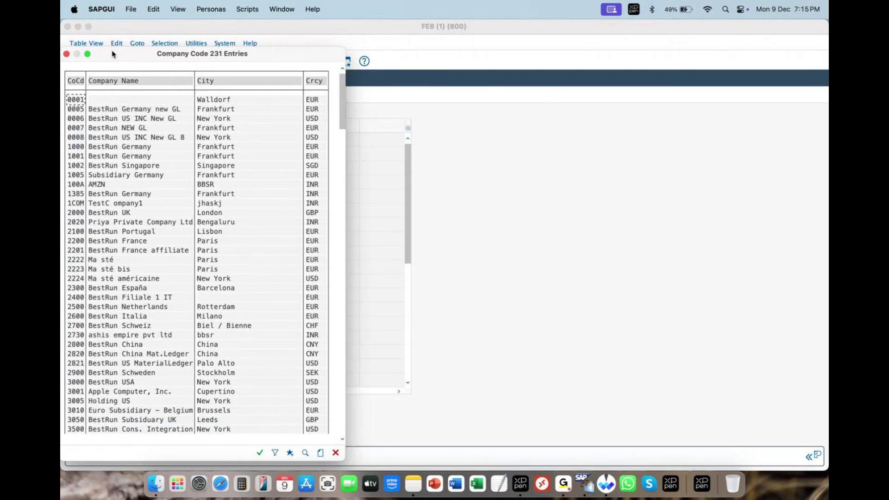
{"action": "left_click_drag", "start_coordinate": [114, 55], "coordinate": [187, 61]}
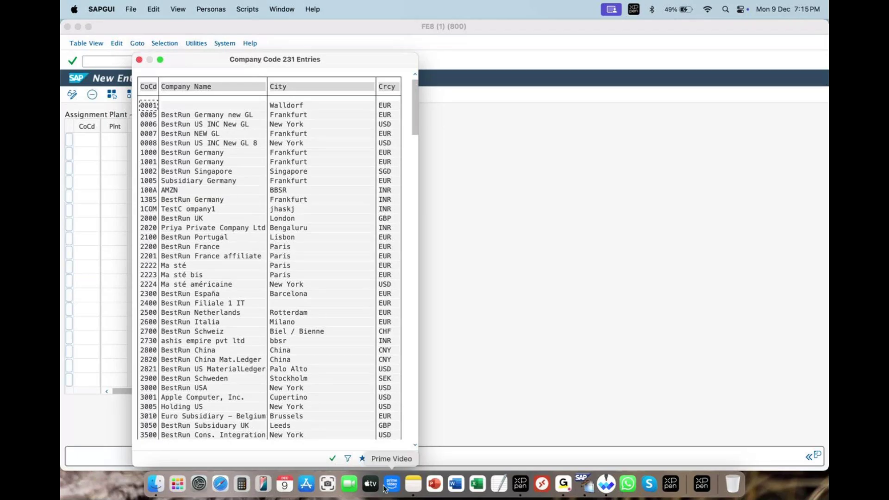
{"action": "left_click", "coordinate": [378, 459]}
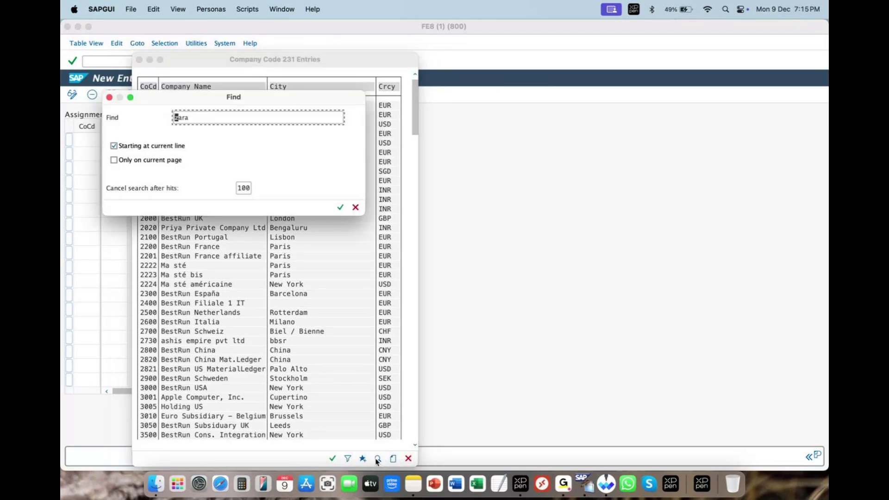
{"action": "left_click", "coordinate": [198, 103]}
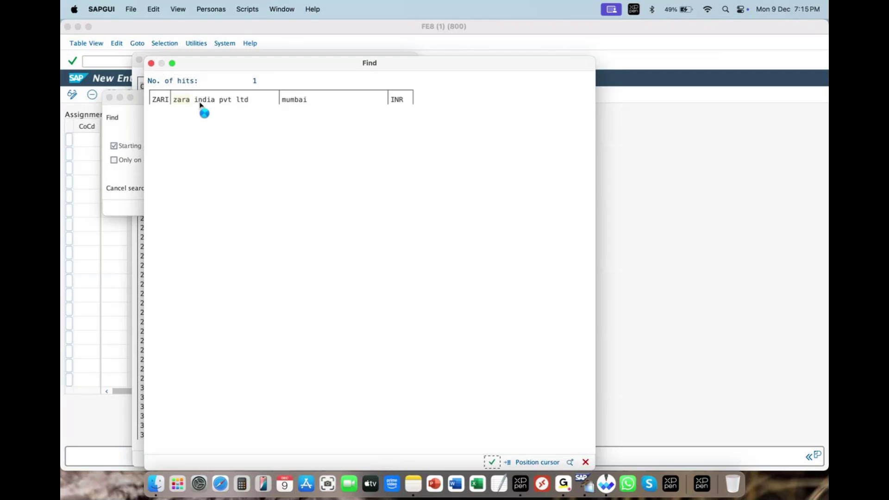
{"action": "double_click", "coordinate": [167, 103]}
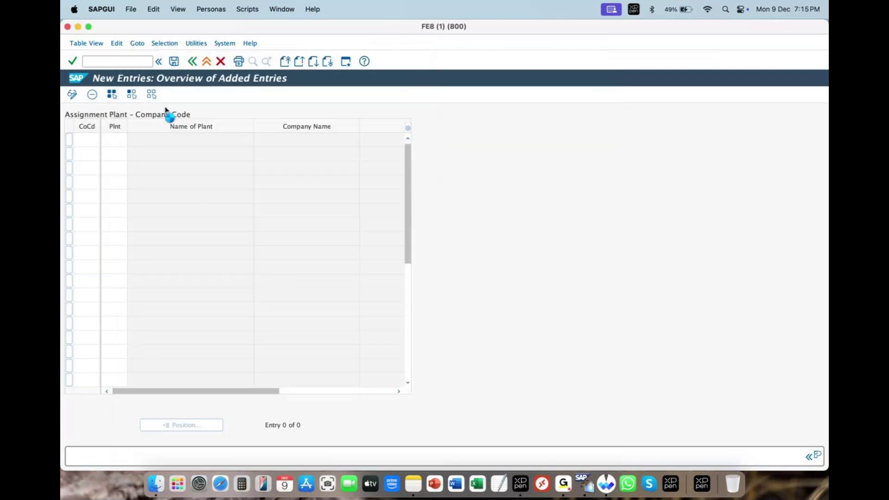
{"action": "left_click", "coordinate": [199, 153]}
{"action": "left_click", "coordinate": [85, 153]}
{"action": "left_click", "coordinate": [116, 154]}
List the possible plants for the ZARI row without search criteria, keeping the limit of 500 entries.
{"action": "left_click", "coordinate": [114, 140]}
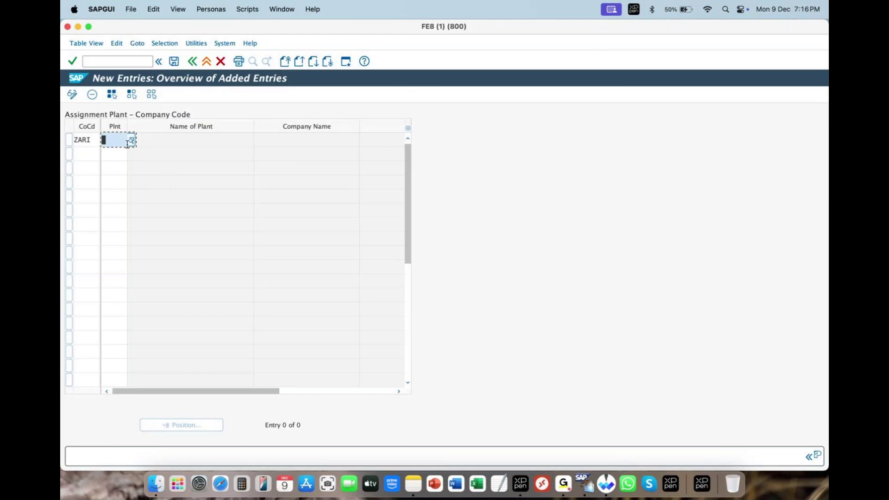
{"action": "left_click", "coordinate": [132, 145]}
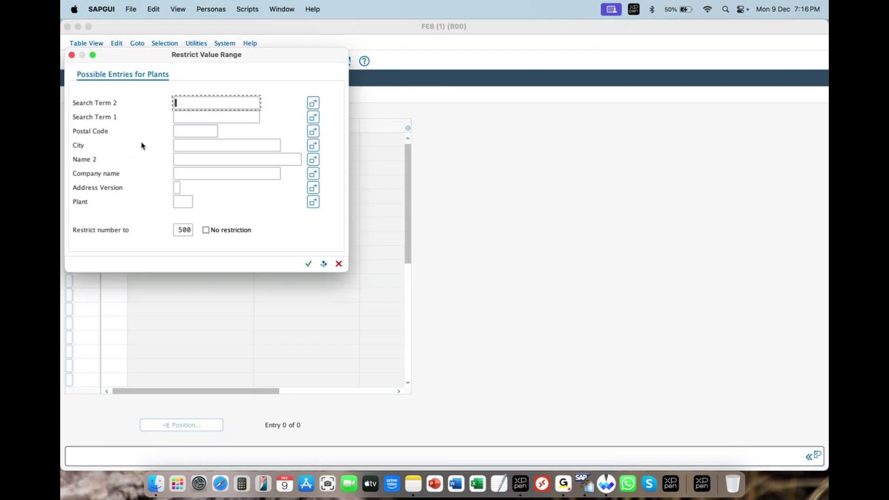
{"action": "left_click", "coordinate": [187, 117]}
{"action": "left_click", "coordinate": [181, 130]}
{"action": "left_click", "coordinate": [182, 143]}
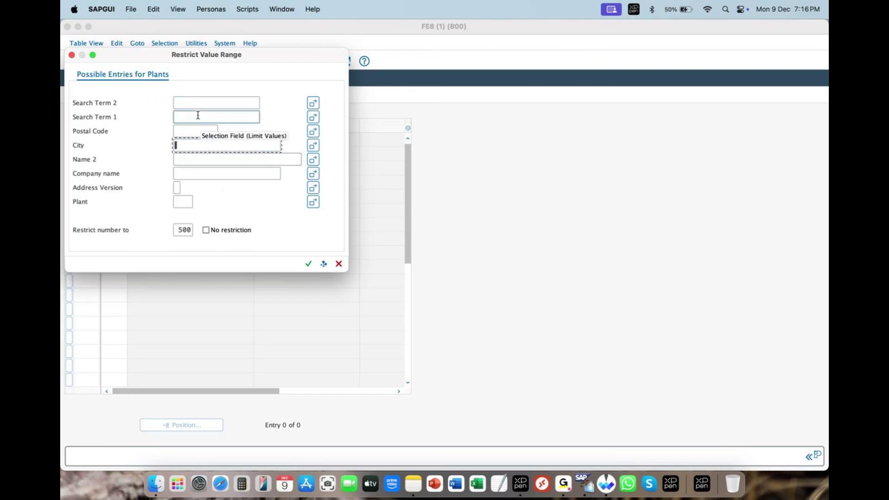
{"action": "double_click", "coordinate": [183, 230]}
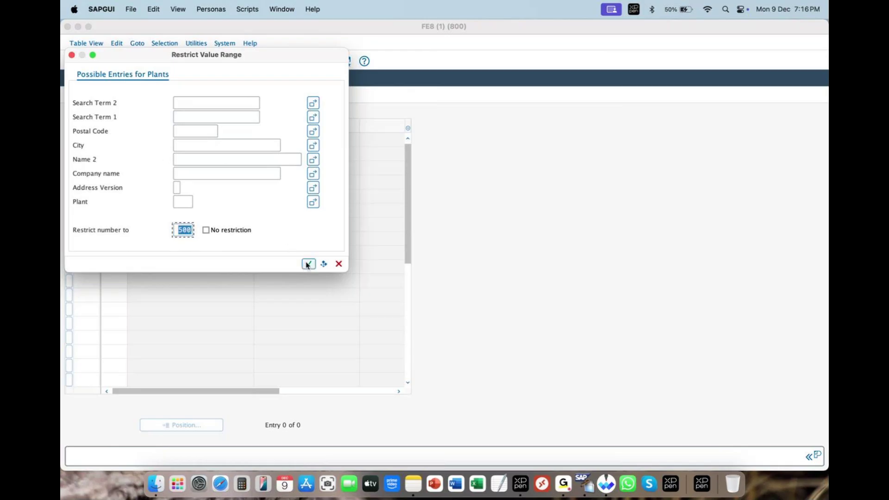
{"action": "left_click", "coordinate": [308, 264]}
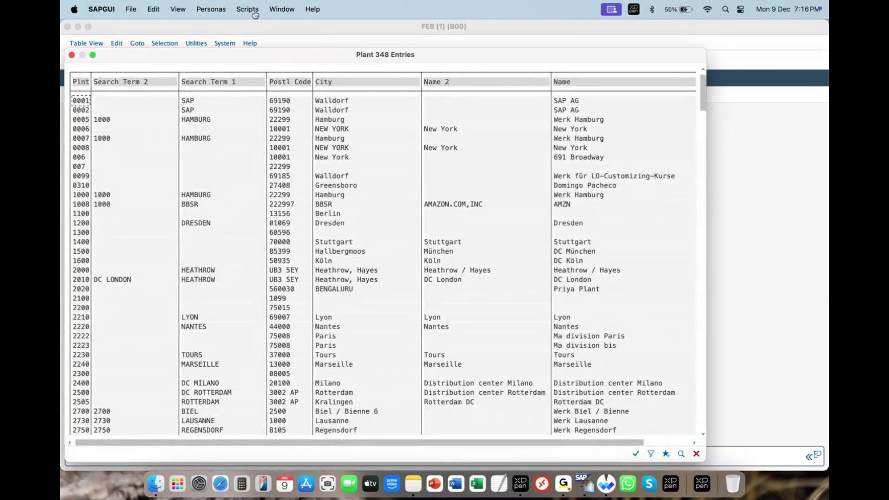
Search the plant list for zara and assign plant ZARP (zara plant 01) to company code ZARI.
{"action": "left_click_drag", "start_coordinate": [702, 101], "coordinate": [695, 167]}
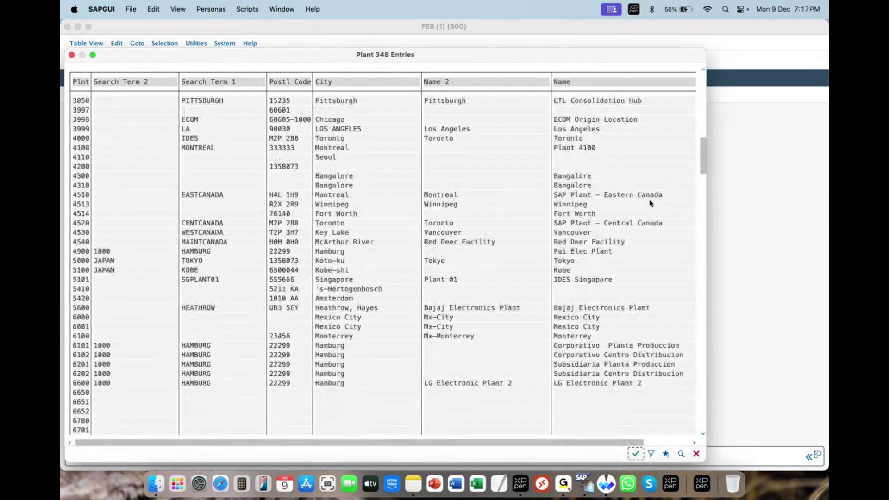
{"action": "left_click", "coordinate": [681, 454]}
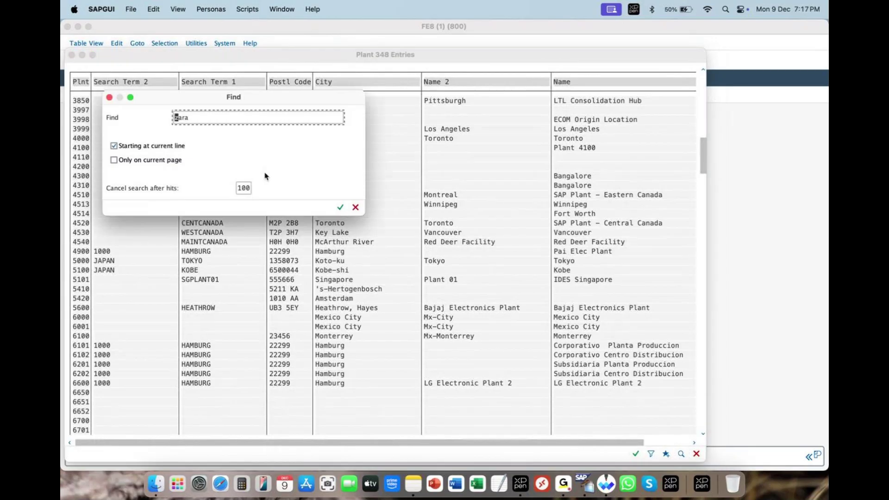
{"action": "key", "text": "Return"}
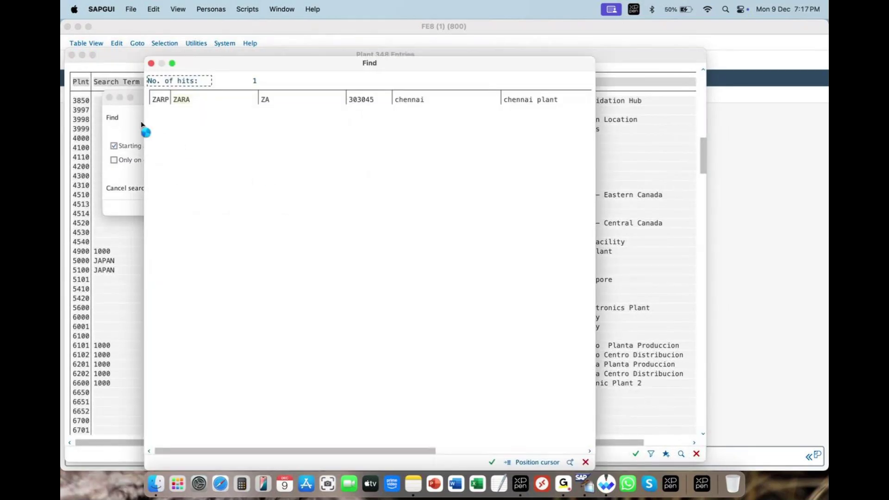
{"action": "double_click", "coordinate": [182, 99]}
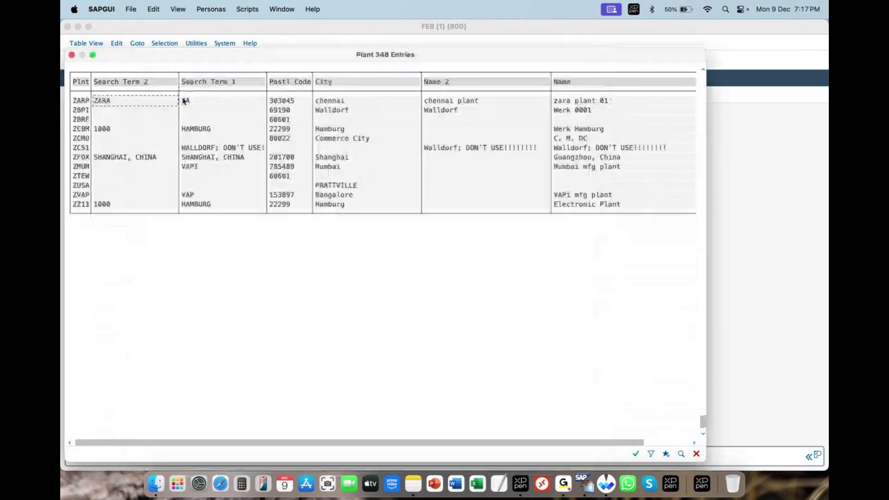
{"action": "double_click", "coordinate": [81, 100]}
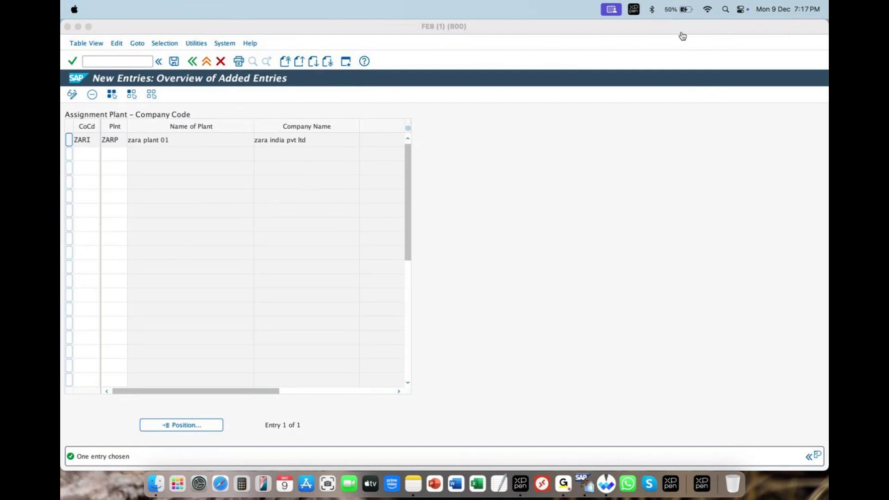
Save the ZARP plant assignment under the customizing request described as zara, and return to the implementation guide.
{"action": "left_click", "coordinate": [611, 436]}
{"action": "left_click_drag", "start_coordinate": [246, 149], "coordinate": [317, 137]}
{"action": "left_click_drag", "start_coordinate": [122, 152], "coordinate": [184, 150]}
{"action": "left_click", "coordinate": [174, 61]}
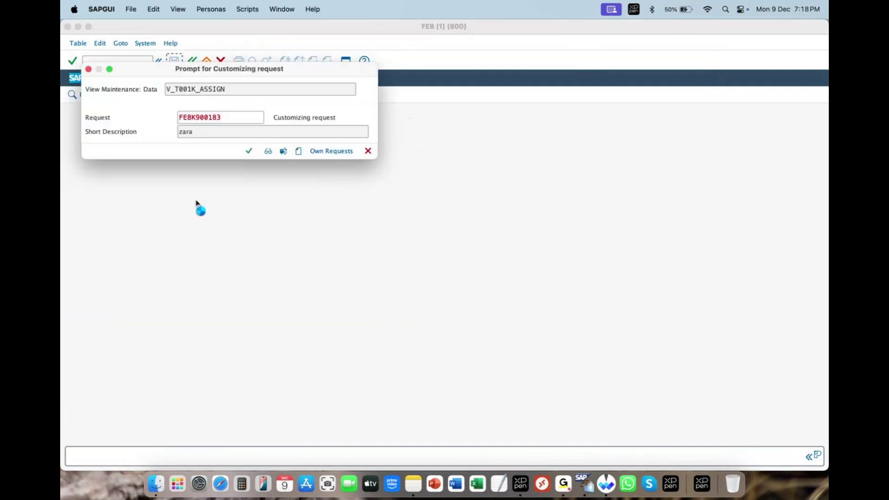
{"action": "left_click", "coordinate": [249, 151]}
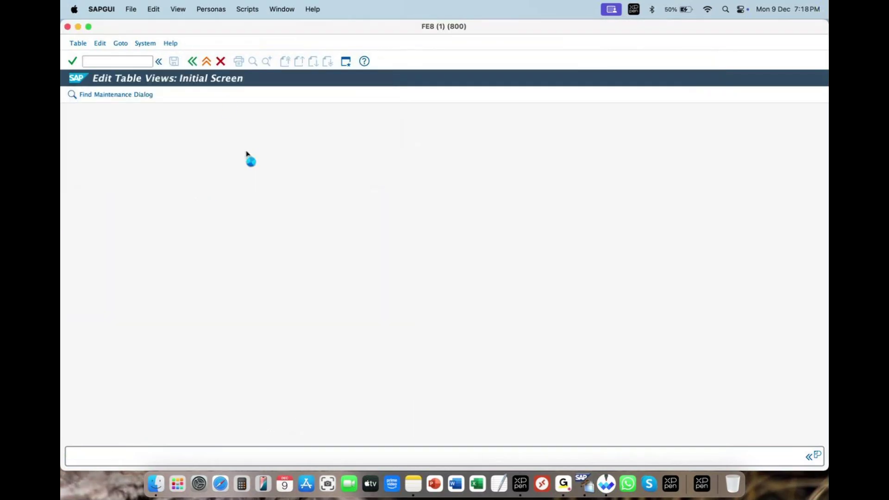
{"action": "left_click", "coordinate": [193, 63]}
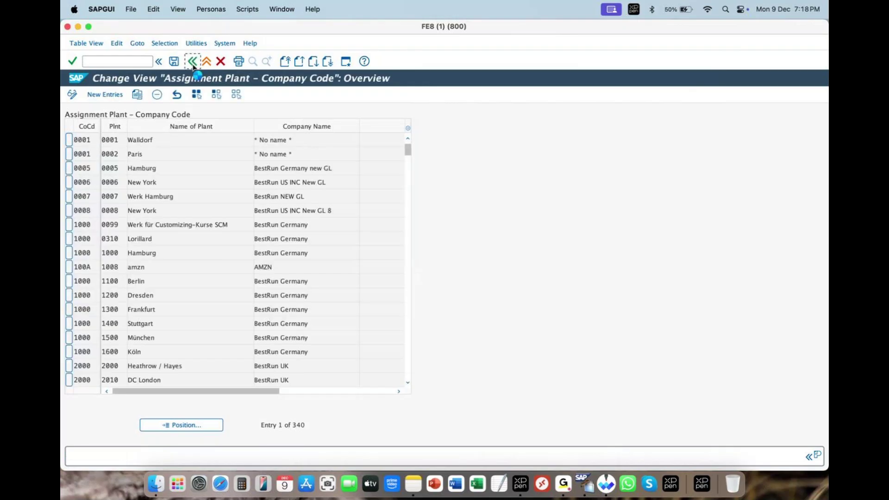
{"action": "left_click", "coordinate": [193, 63]}
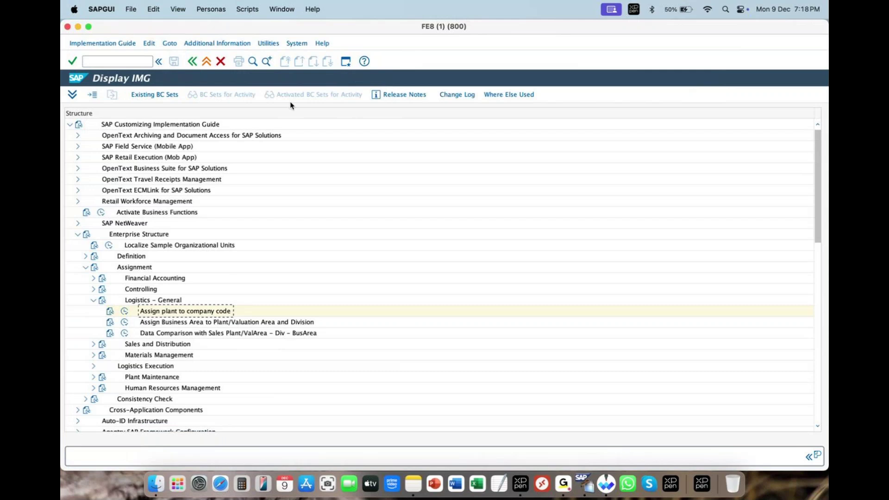
Collapse the Logistics – General assignments and expand the Sales and Distribution assignments.
{"action": "mouse_move", "coordinate": [128, 309]}
{"action": "left_mouse_down"}
{"action": "mouse_move", "coordinate": [134, 324]}
{"action": "mouse_move", "coordinate": [147, 295]}
{"action": "left_mouse_up"}
{"action": "key", "text": "Escape"}
{"action": "left_click", "coordinate": [94, 301]}
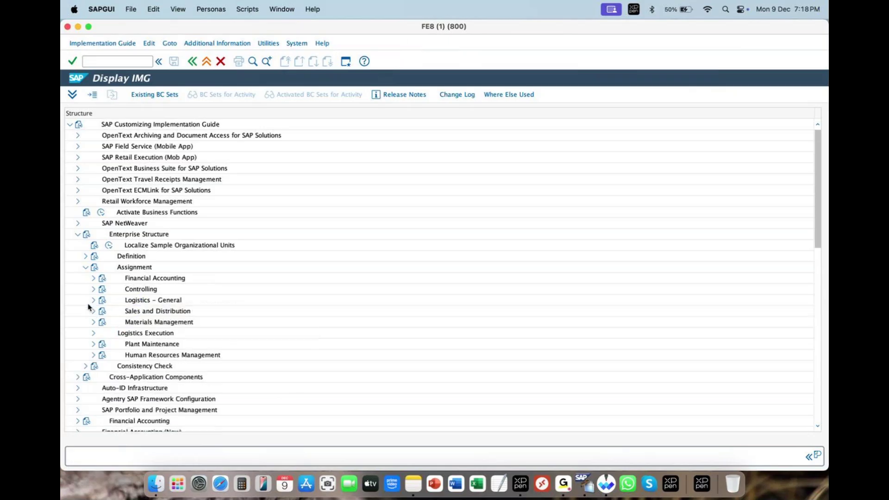
{"action": "left_click", "coordinate": [93, 312]}
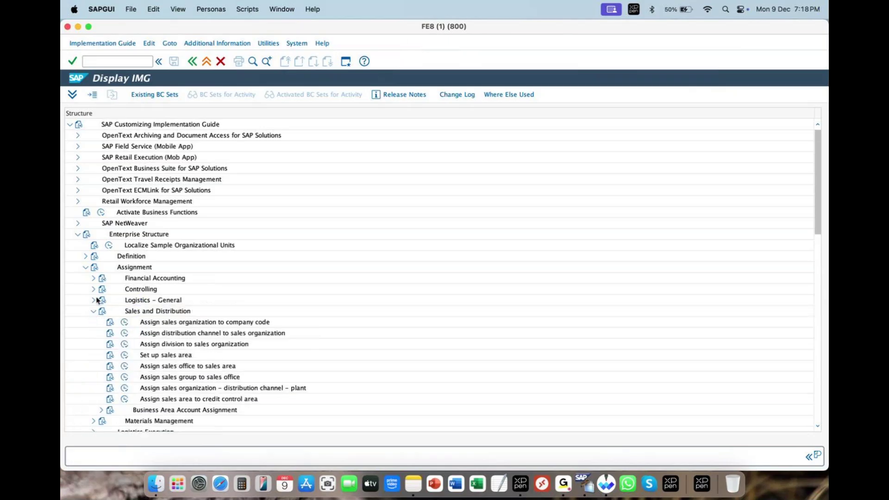
Open the Sales and Distribution activity for assigning sales organizations to company codes.
{"action": "key", "text": "ctrl+shift+a"}
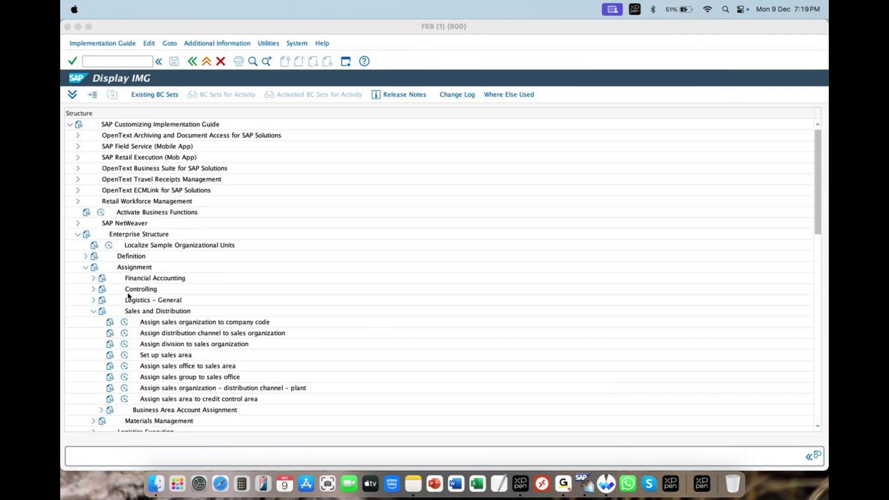
{"action": "left_click", "coordinate": [181, 323]}
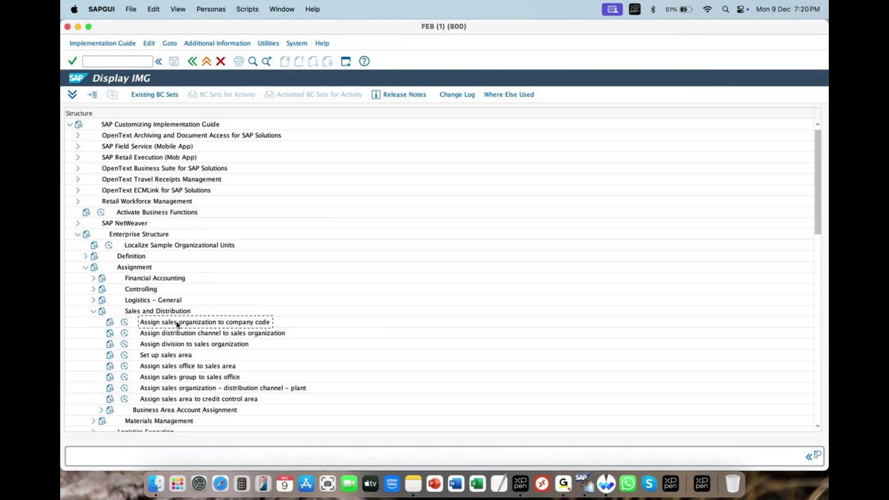
{"action": "left_click", "coordinate": [126, 322]}
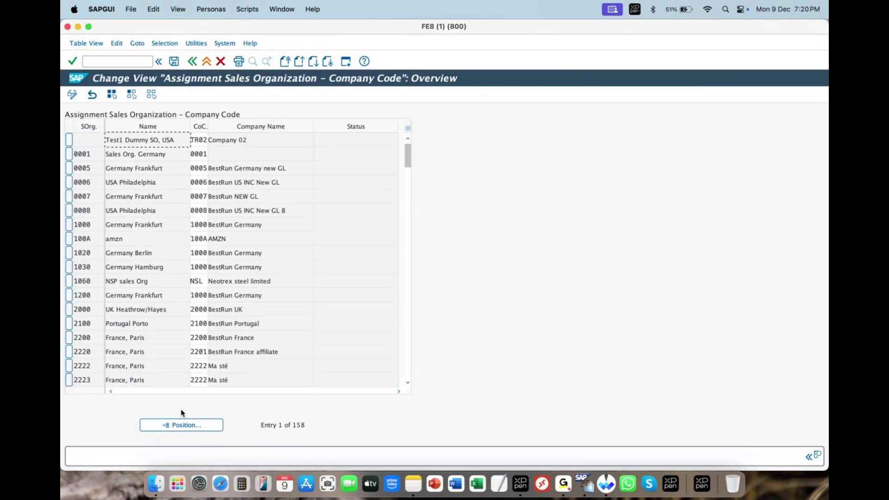
{"action": "left_click", "coordinate": [198, 336]}
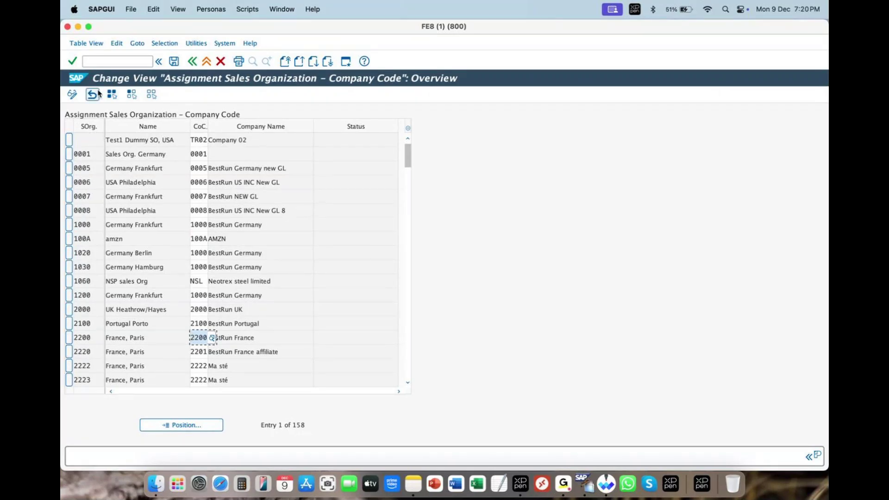
Search the sales organization list for zara and position the assignment table at ZARS (zara sales org).
{"action": "left_click", "coordinate": [191, 425]}
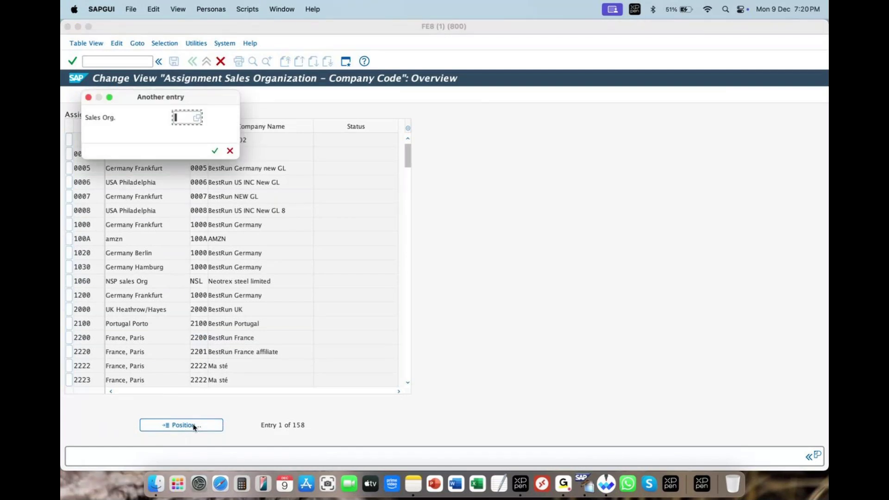
{"action": "left_click", "coordinate": [196, 120]}
{"action": "left_click", "coordinate": [376, 440]}
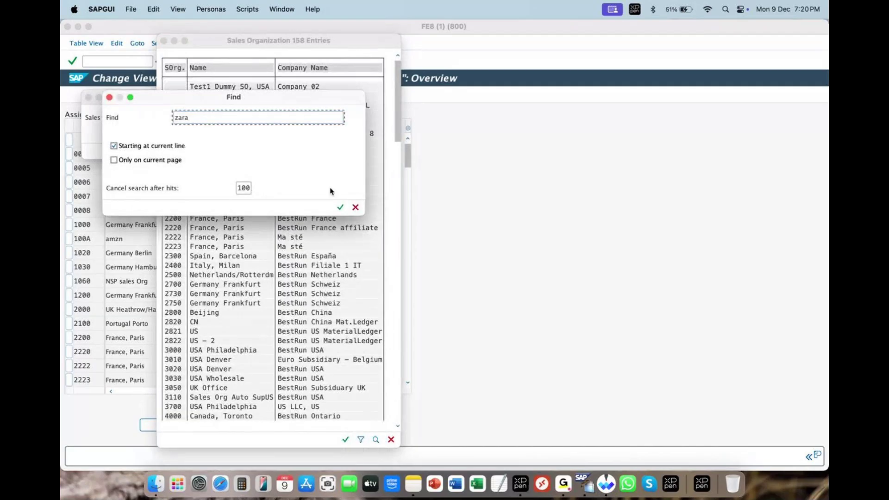
{"action": "key", "text": "Return"}
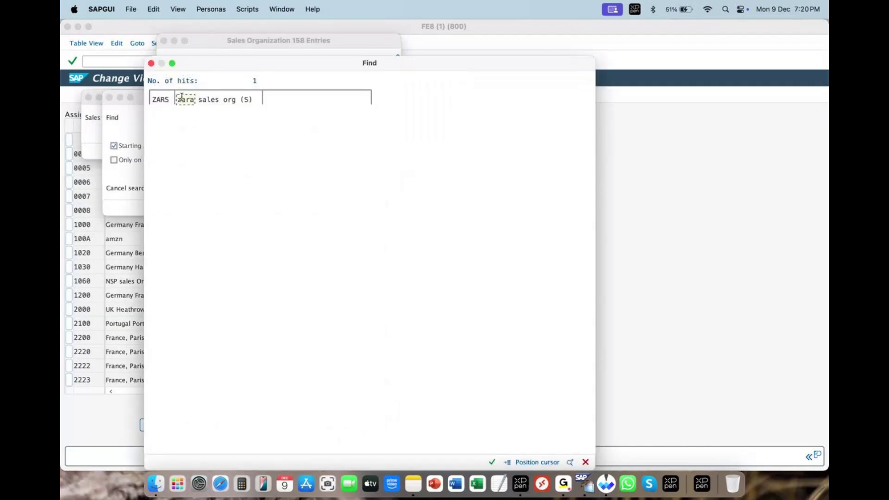
{"action": "left_click", "coordinate": [181, 97]}
{"action": "double_click", "coordinate": [199, 87]}
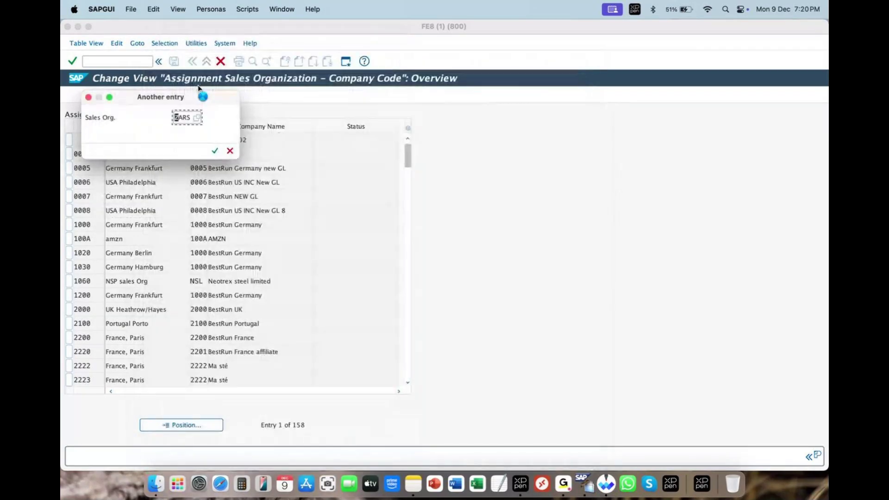
{"action": "left_click", "coordinate": [215, 150]}
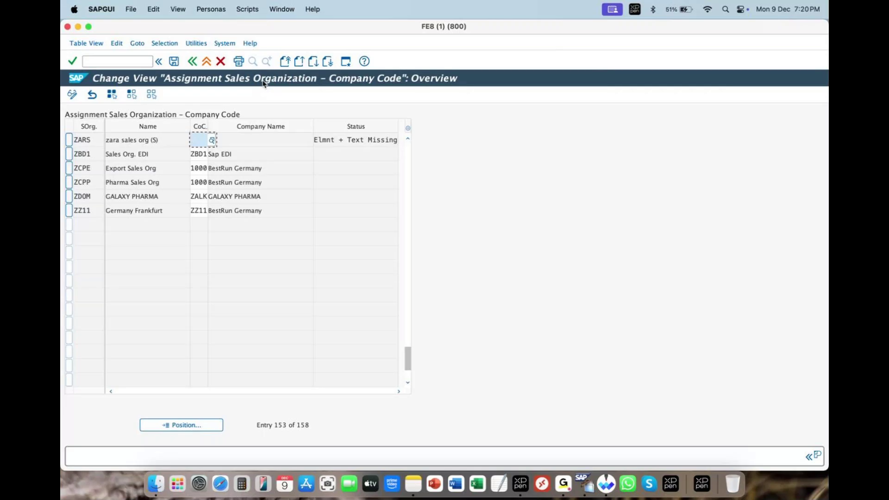
Search the company code list for zara and assign company code ZARI to sales organization ZARS.
{"action": "left_click", "coordinate": [213, 139]}
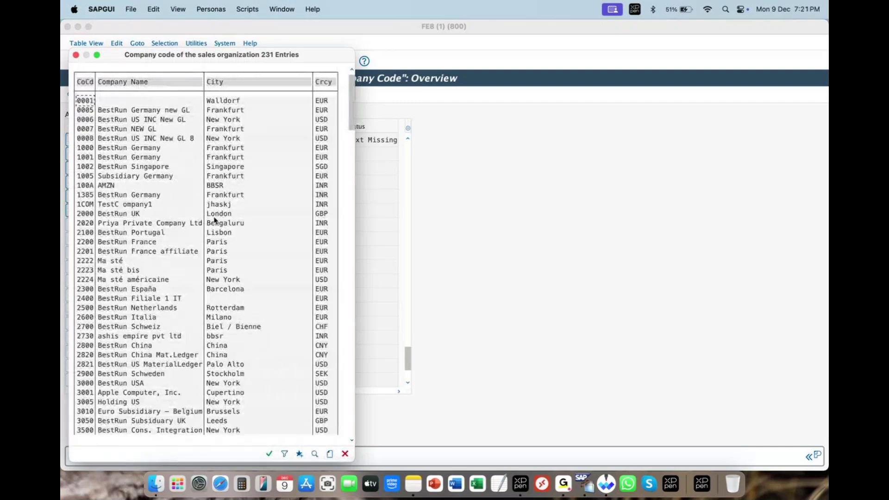
{"action": "left_click", "coordinate": [315, 453]}
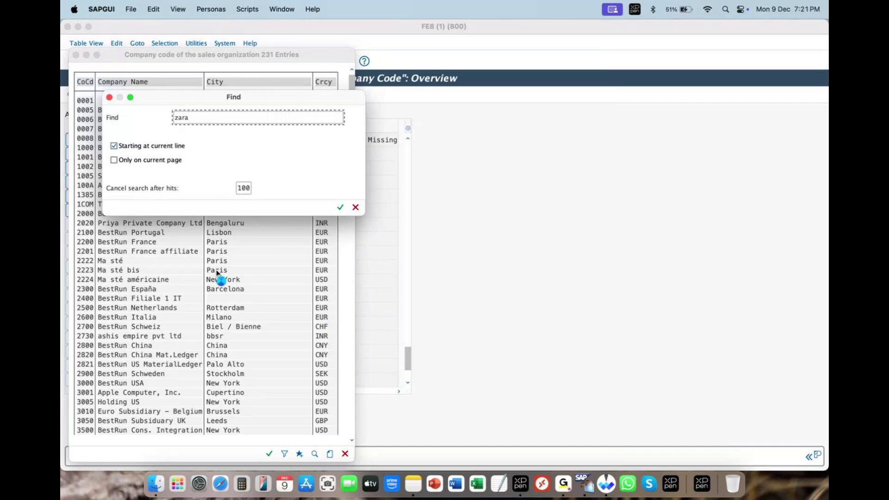
{"action": "left_click", "coordinate": [341, 207]}
{"action": "left_click", "coordinate": [185, 100]}
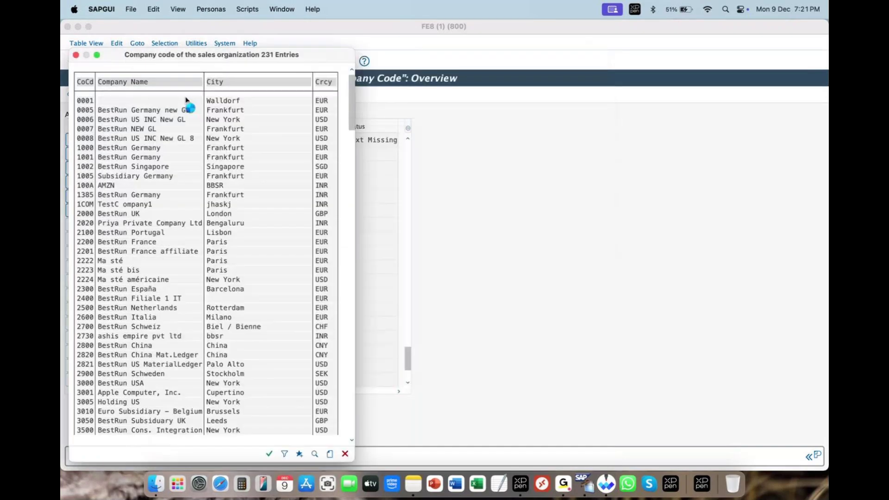
{"action": "double_click", "coordinate": [139, 100]}
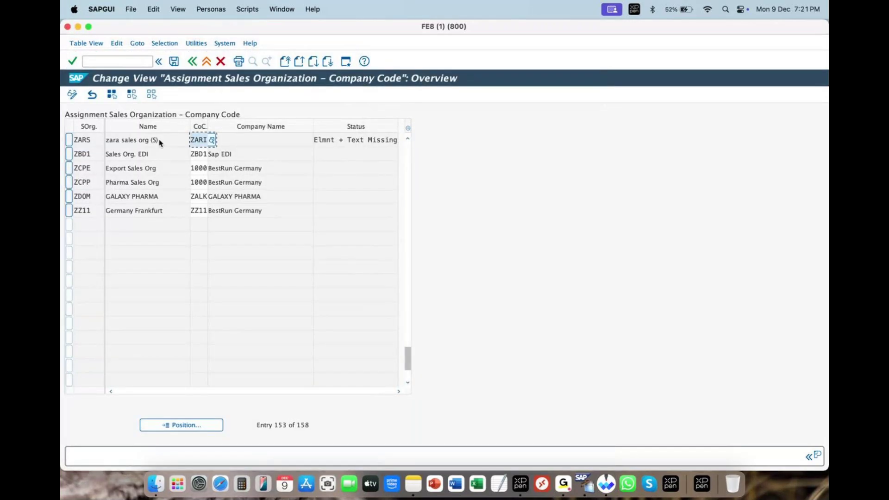
{"action": "left_click", "coordinate": [200, 139]}
{"action": "key", "text": "Return"}
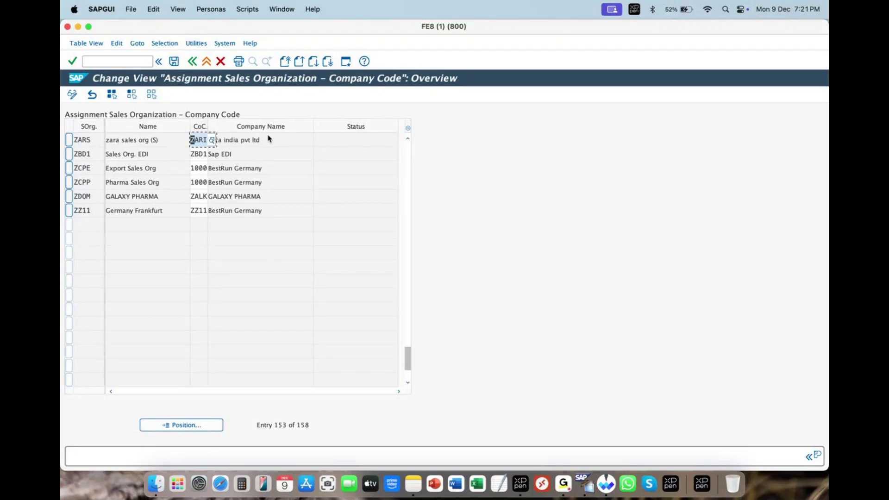
Check the name, company code, company name and status in the ZARS row.
{"action": "left_click_drag", "start_coordinate": [271, 142], "coordinate": [109, 139]}
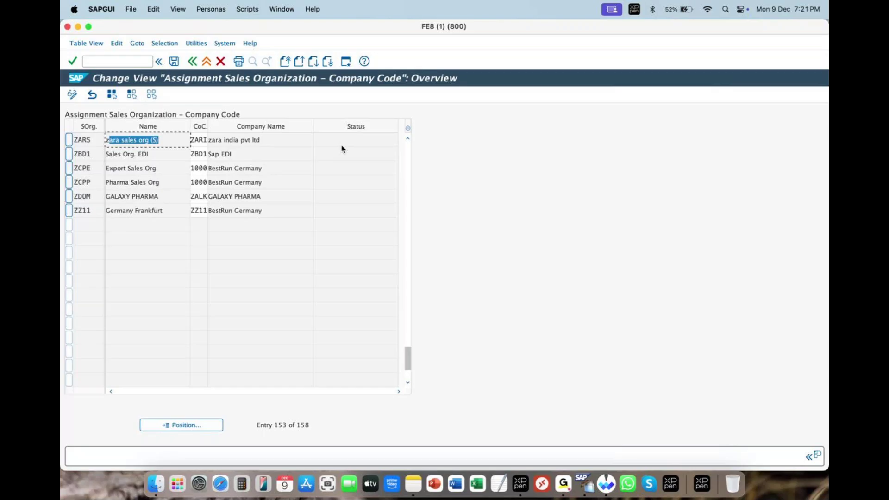
{"action": "left_click", "coordinate": [195, 140]}
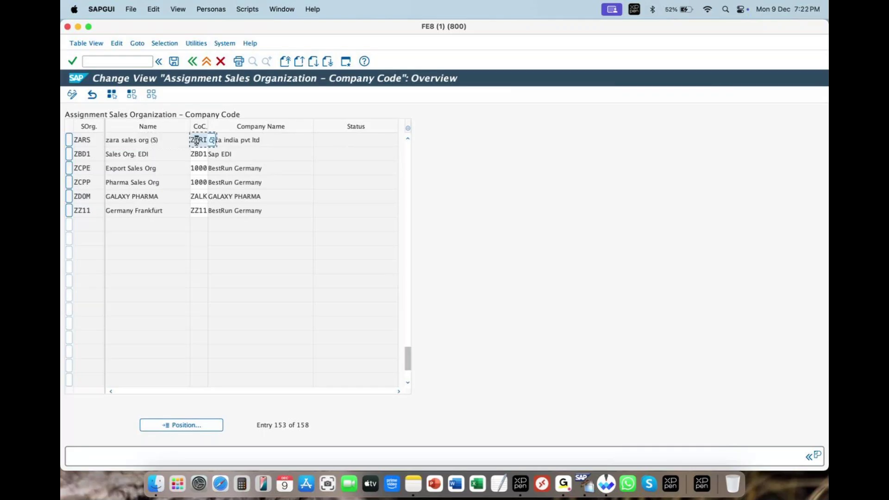
{"action": "left_click_drag", "start_coordinate": [276, 141], "coordinate": [209, 139]}
{"action": "left_click", "coordinate": [353, 139]}
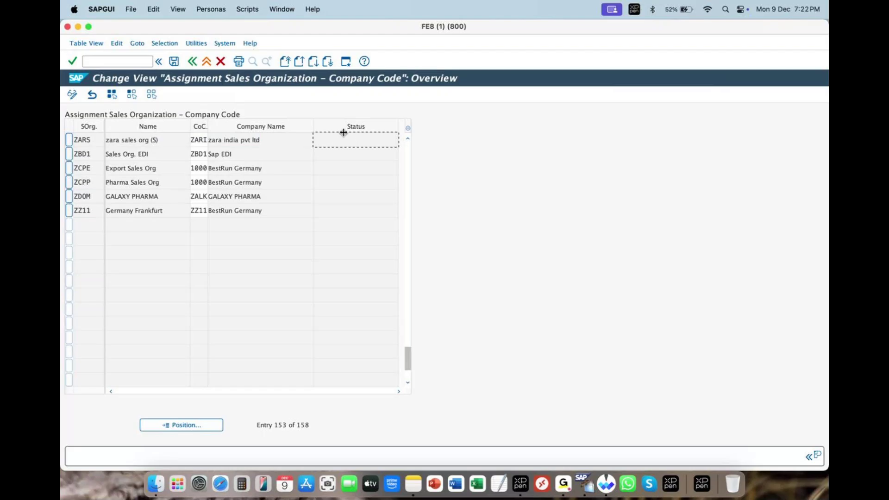
{"action": "left_click_drag", "start_coordinate": [268, 142], "coordinate": [123, 139]}
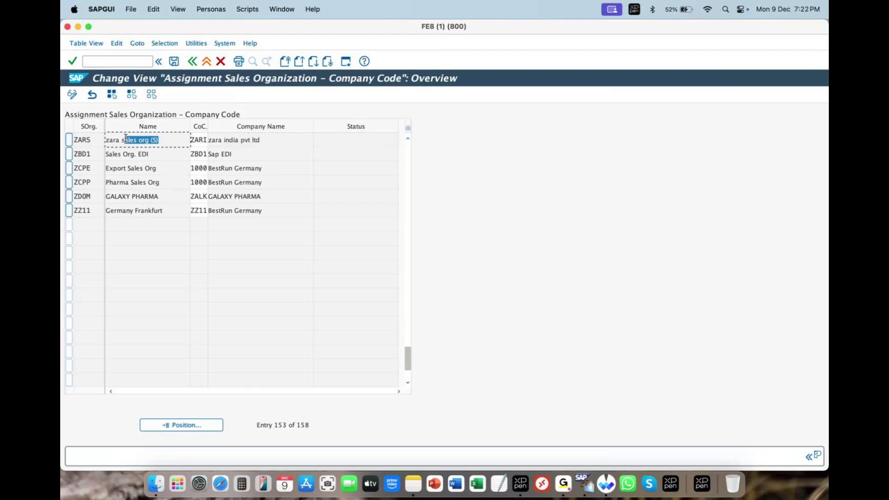
{"action": "left_click", "coordinate": [264, 139]}
{"action": "left_click", "coordinate": [159, 141]}
{"action": "left_click", "coordinate": [330, 140]}
Save the ZARS company code assignment under the customizing request described as zara, and return to the implementation guide.
{"action": "left_click", "coordinate": [173, 61]}
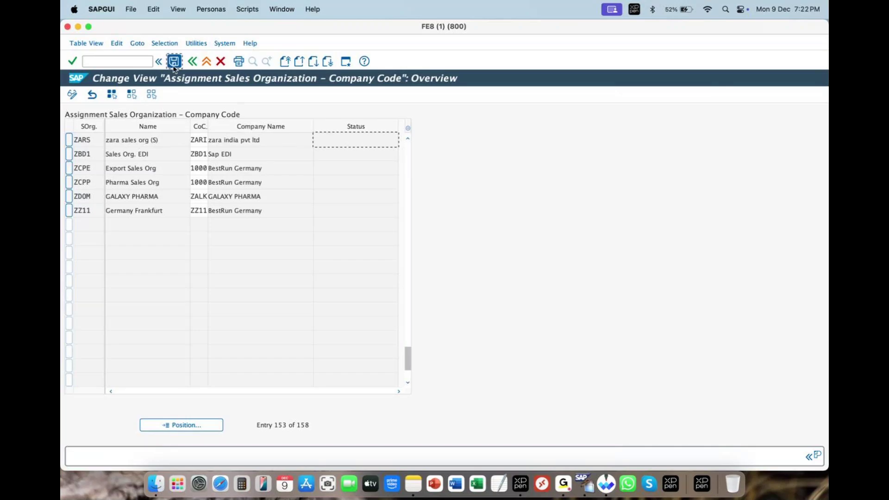
{"action": "left_click_drag", "start_coordinate": [169, 75], "coordinate": [338, 143]}
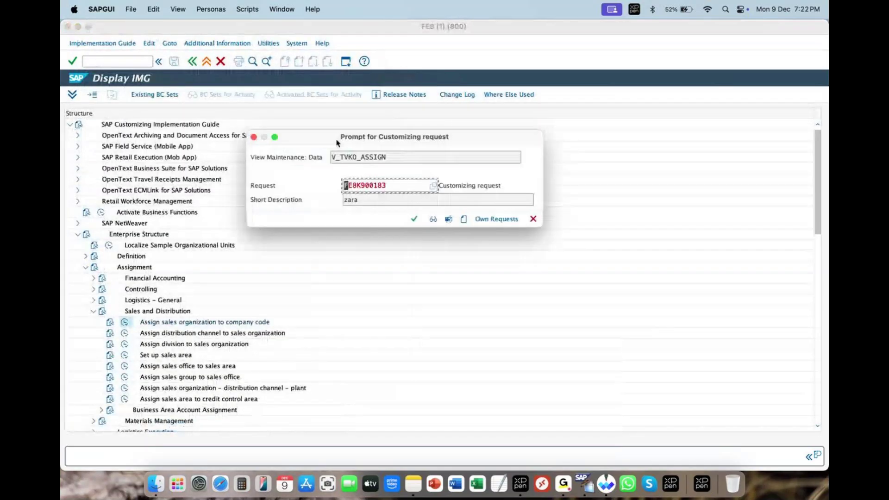
{"action": "left_click", "coordinate": [415, 219]}
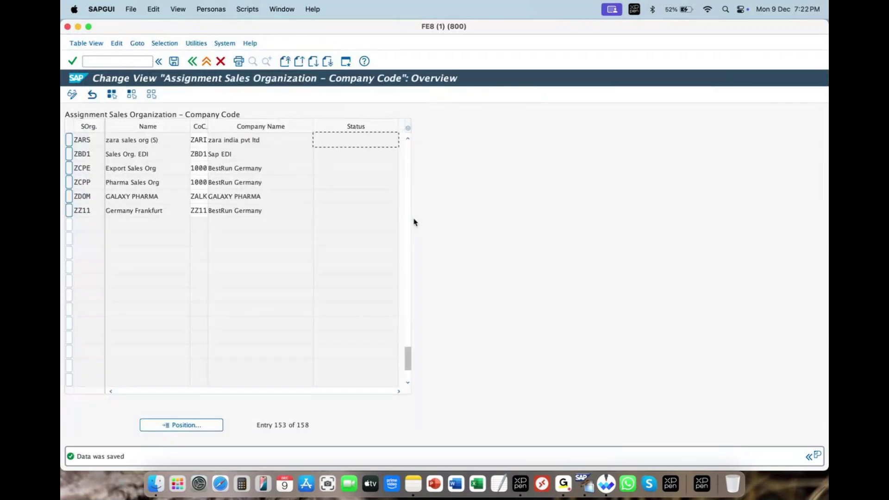
{"action": "left_click", "coordinate": [191, 64]}
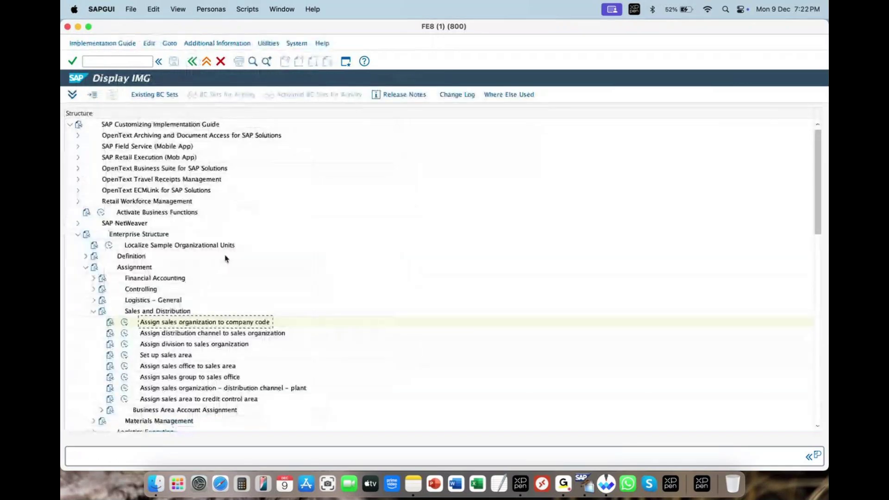
Switch to the whiteboard, trace the ZARA India company code's link to its first sales organization, and return to SAP.
{"action": "left_click", "coordinate": [209, 333]}
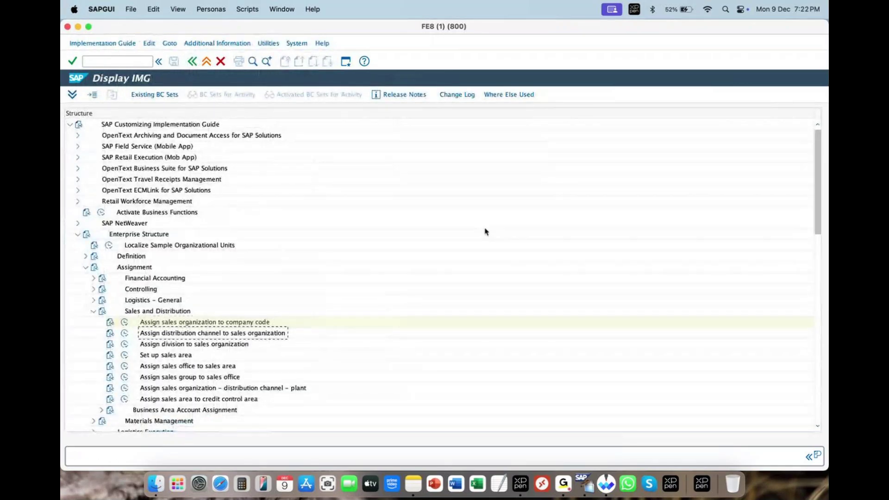
{"action": "left_click", "coordinate": [602, 484]}
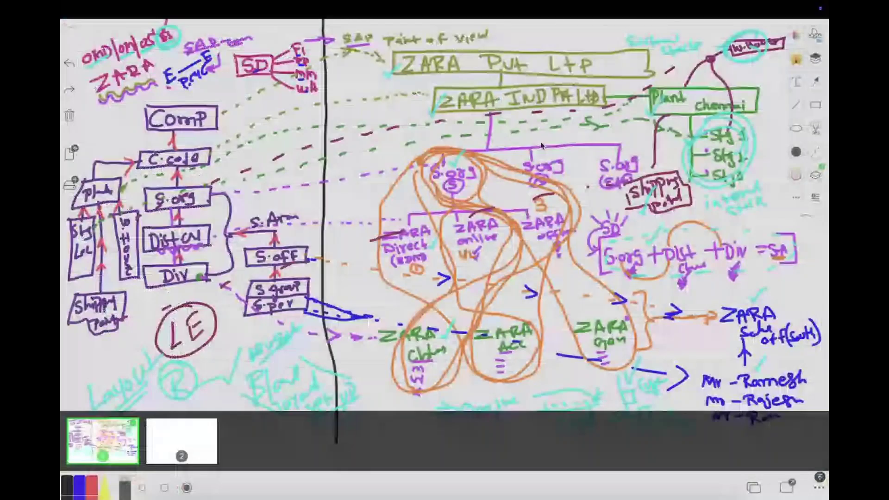
{"action": "mouse_move", "coordinate": [468, 89]}
{"action": "left_mouse_down"}
{"action": "mouse_move", "coordinate": [568, 87]}
{"action": "mouse_move", "coordinate": [616, 110]}
{"action": "mouse_move", "coordinate": [430, 109]}
{"action": "mouse_move", "coordinate": [470, 88]}
{"action": "mouse_move", "coordinate": [457, 149]}
{"action": "mouse_move", "coordinate": [482, 149]}
{"action": "mouse_move", "coordinate": [441, 197]}
{"action": "mouse_move", "coordinate": [446, 138]}
{"action": "left_mouse_up"}
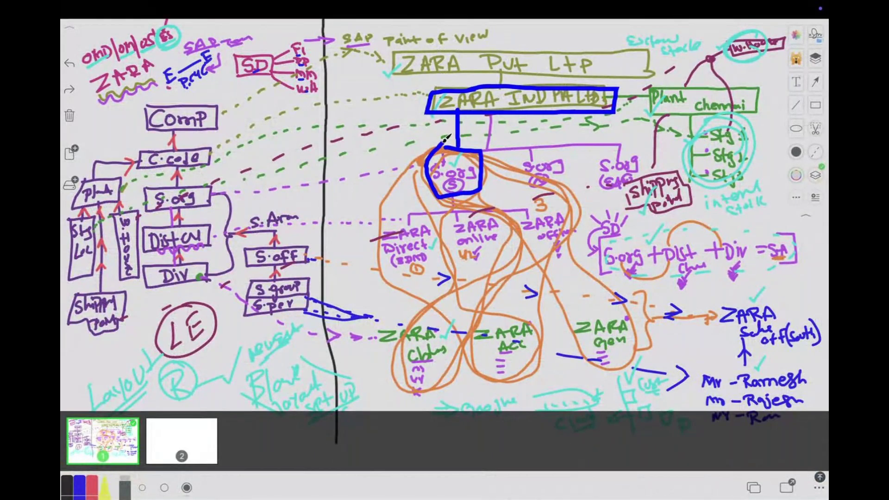
{"action": "mouse_move", "coordinate": [454, 197]}
{"action": "left_mouse_down"}
{"action": "mouse_move", "coordinate": [402, 232]}
{"action": "mouse_move", "coordinate": [480, 220]}
{"action": "left_mouse_up"}
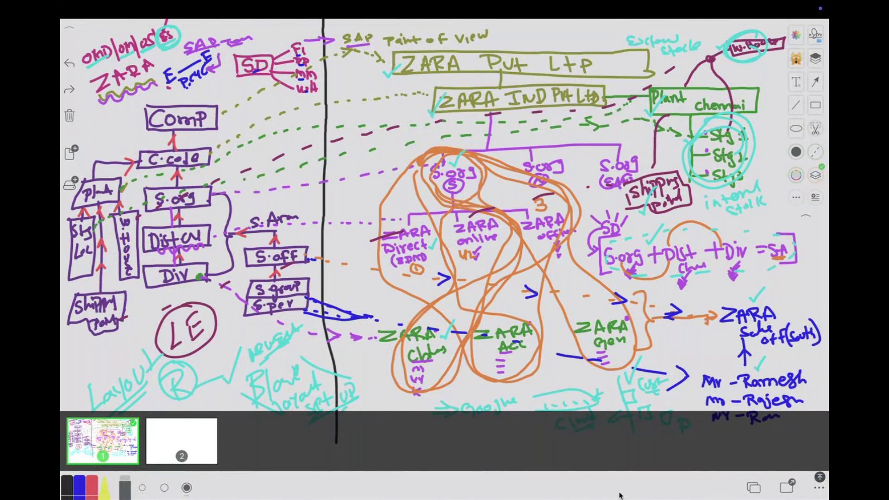
{"action": "mouse_move", "coordinate": [606, 498]}
{"action": "right_click", "coordinate": [584, 484]}
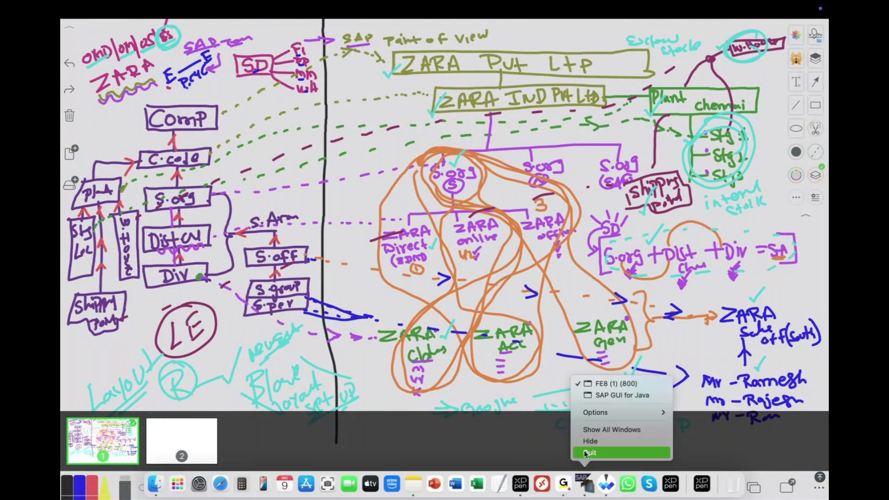
{"action": "left_click", "coordinate": [600, 395]}
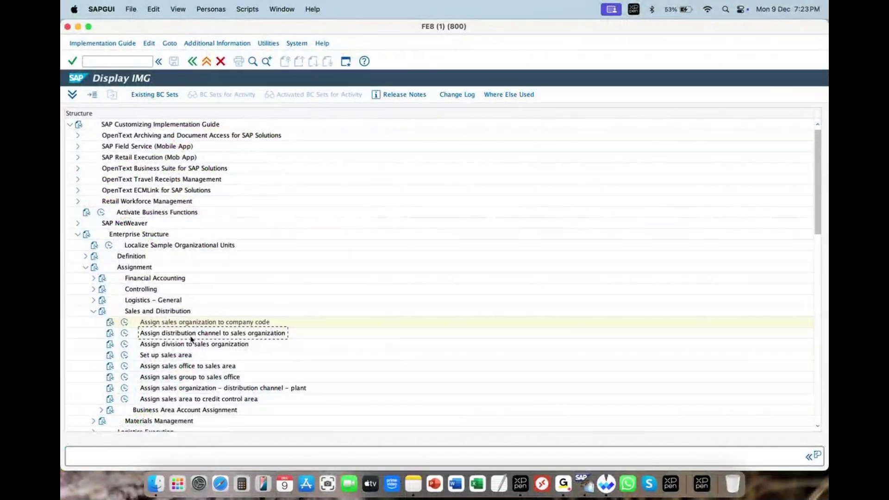
Open the assignment of distribution channels to sales organizations and add a new entry linking ZARS to ZF (zara offline).
{"action": "left_click", "coordinate": [123, 335]}
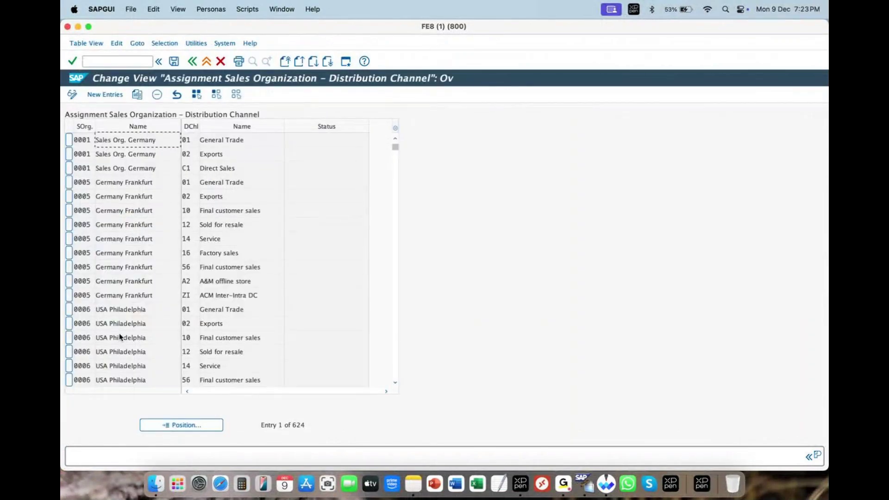
{"action": "left_click", "coordinate": [108, 98]}
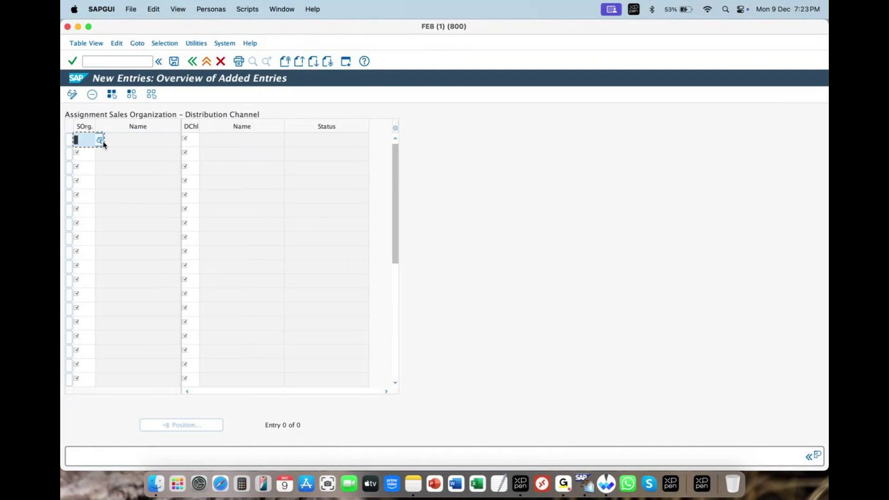
{"action": "type", "text": "zar"}
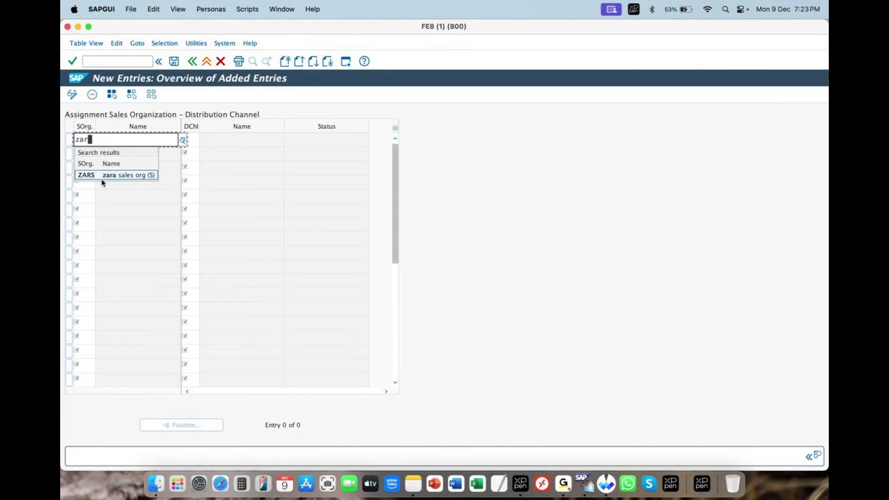
{"action": "left_click", "coordinate": [126, 175]}
{"action": "left_click", "coordinate": [192, 140]}
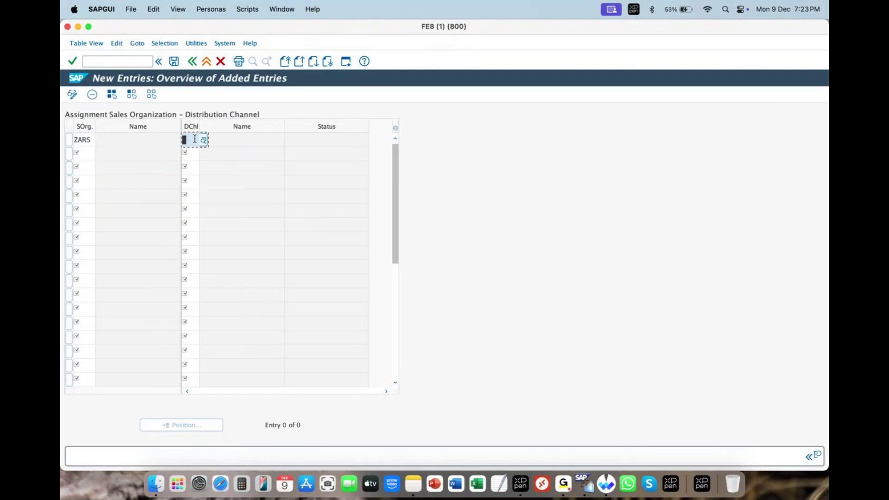
{"action": "type", "text": "z"}
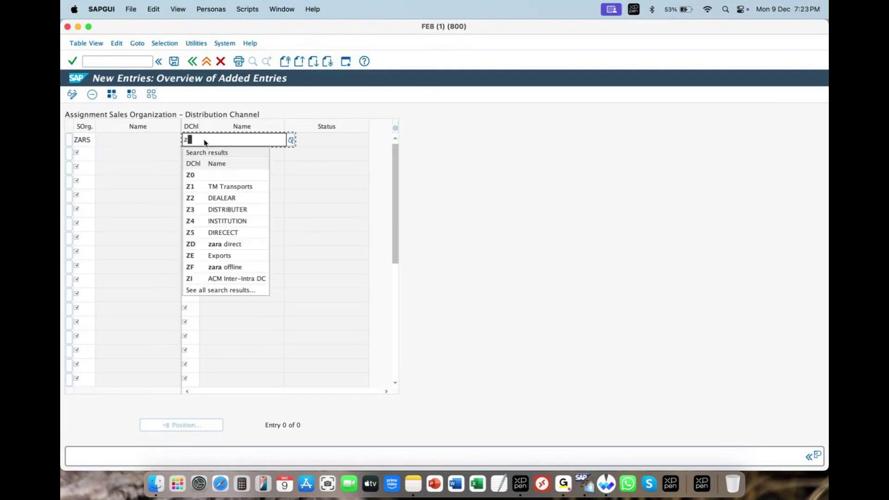
{"action": "left_click", "coordinate": [235, 267]}
{"action": "key", "text": "Return"}
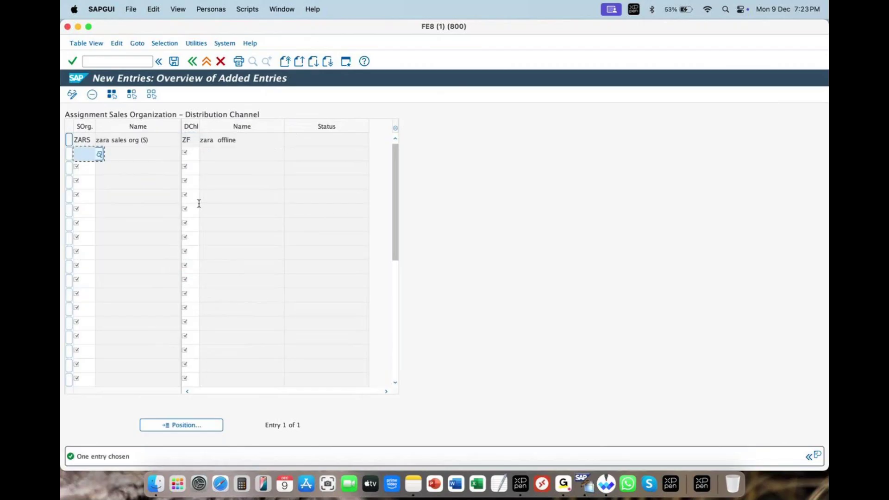
Add a second distribution channel entry linking sales organization ZARS to ZD (zara direct).
{"action": "type", "text": "zar"}
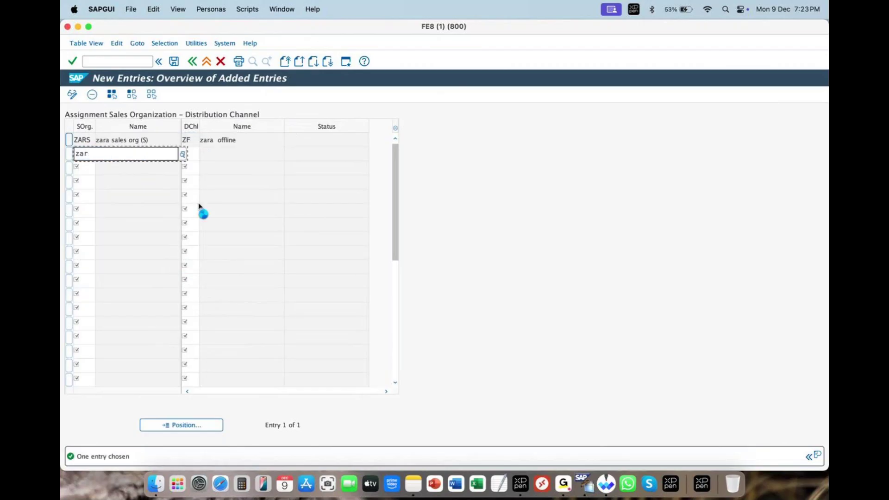
{"action": "left_click", "coordinate": [116, 190]}
{"action": "left_click", "coordinate": [194, 153]}
{"action": "type", "text": "z"}
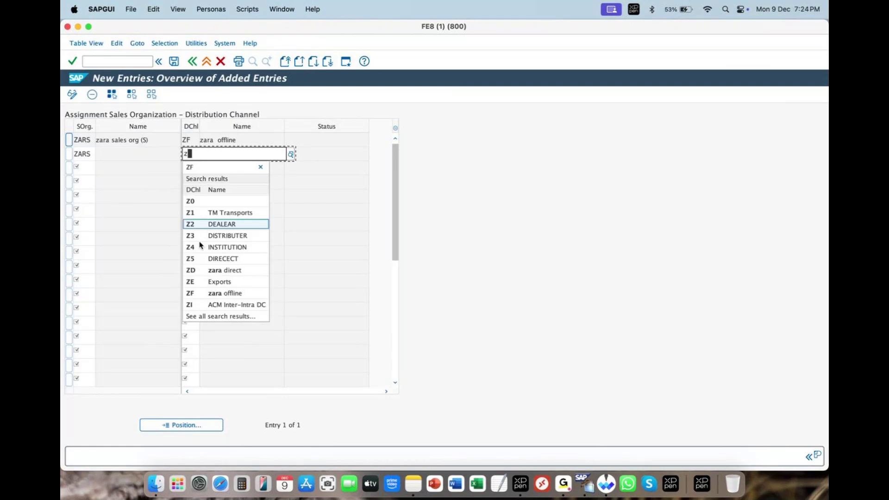
{"action": "left_click", "coordinate": [240, 273]}
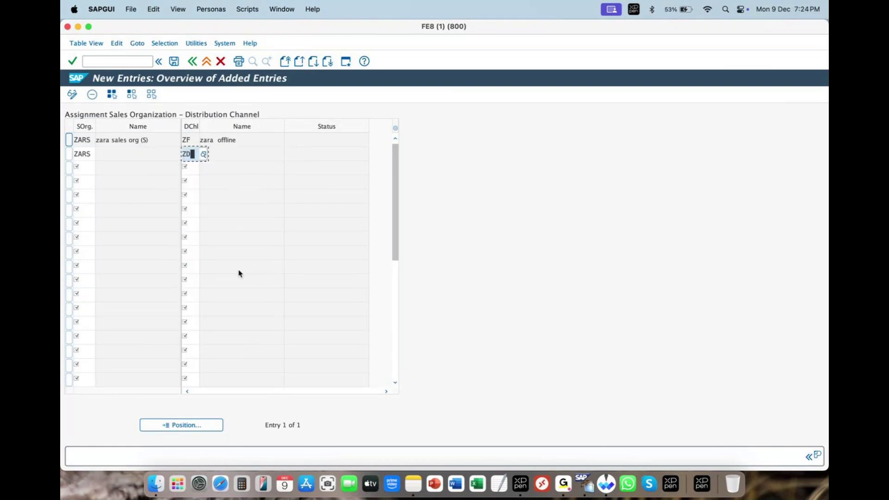
{"action": "key", "text": "Return"}
Add a third entry linking sales organization ZARS to distribution channel ZO (zara online), picked from the full search results.
{"action": "type", "text": "zars"}
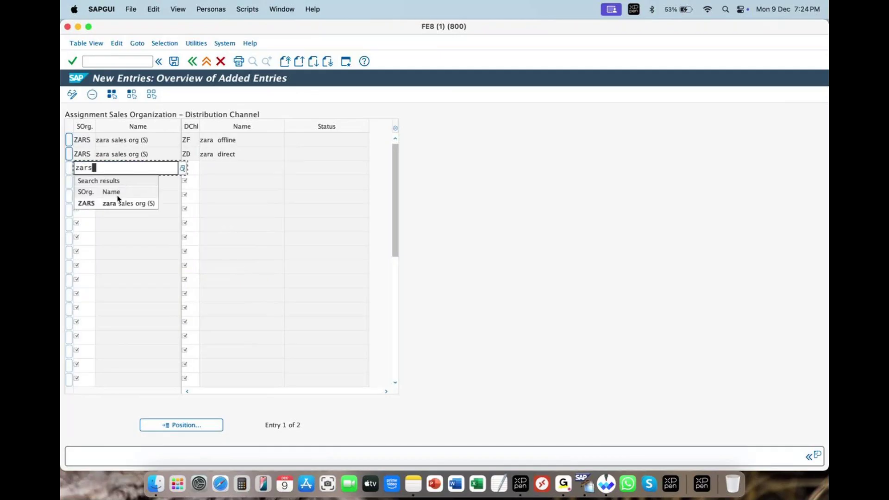
{"action": "left_click", "coordinate": [121, 201]}
{"action": "left_click", "coordinate": [190, 166]}
{"action": "type", "text": "z"}
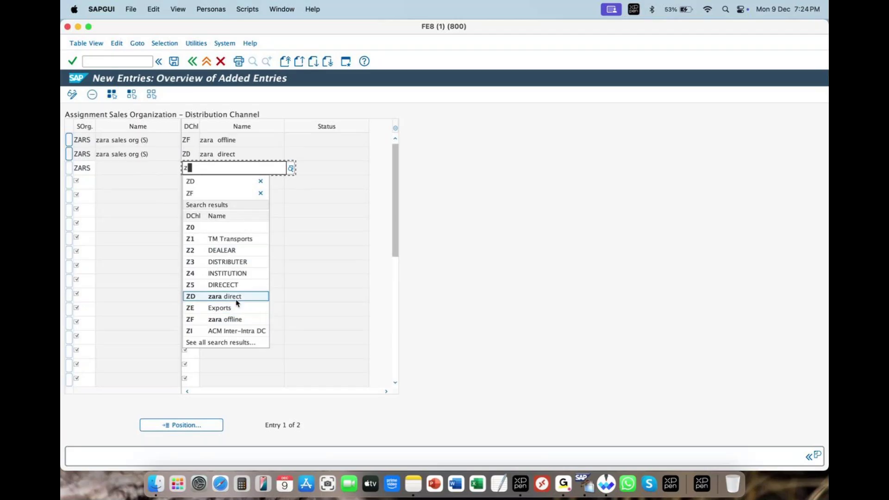
{"action": "left_click", "coordinate": [237, 343]}
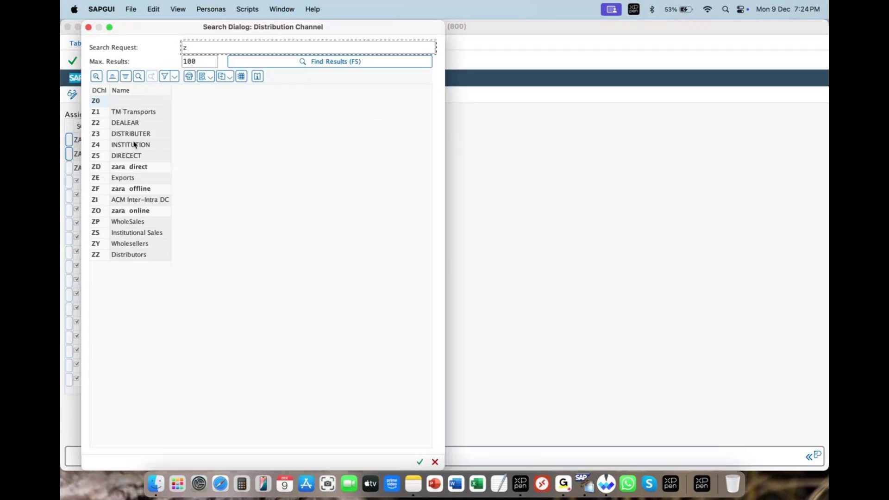
{"action": "double_click", "coordinate": [139, 211]}
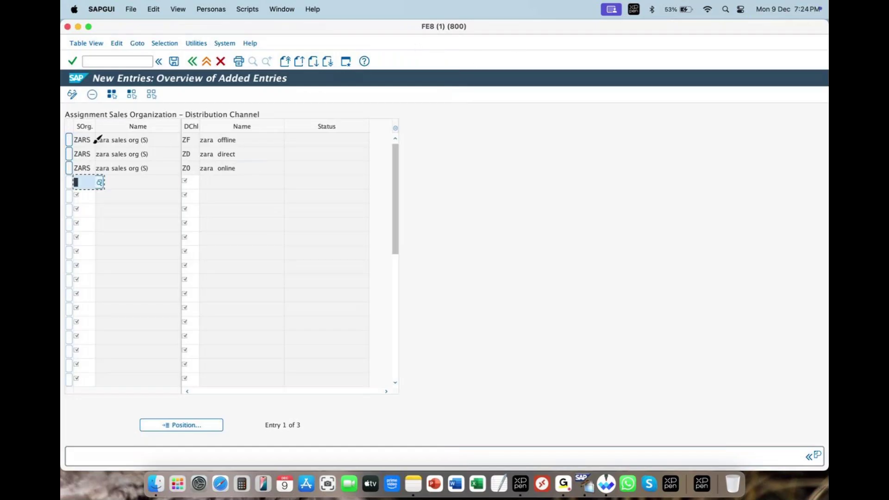
{"action": "mouse_move", "coordinate": [206, 147]}
{"action": "left_mouse_down"}
{"action": "mouse_move", "coordinate": [108, 148]}
{"action": "mouse_move", "coordinate": [106, 140]}
{"action": "left_mouse_up"}
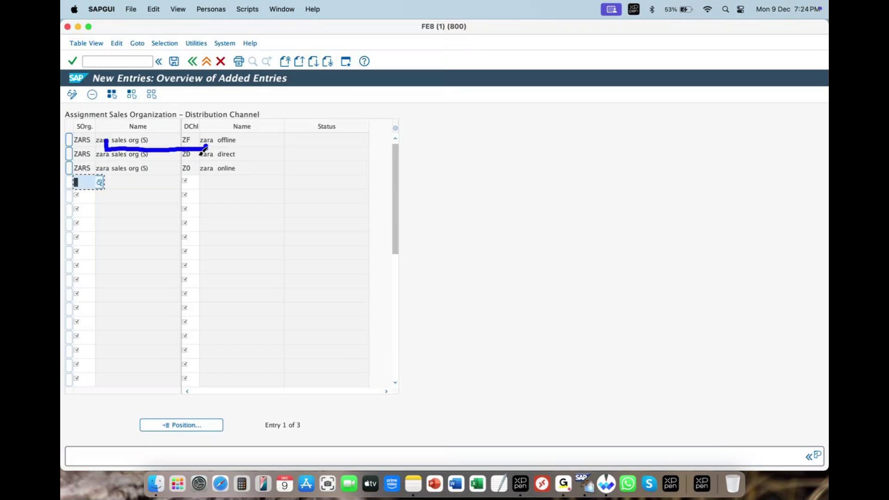
{"action": "left_click_drag", "start_coordinate": [205, 160], "coordinate": [106, 156]}
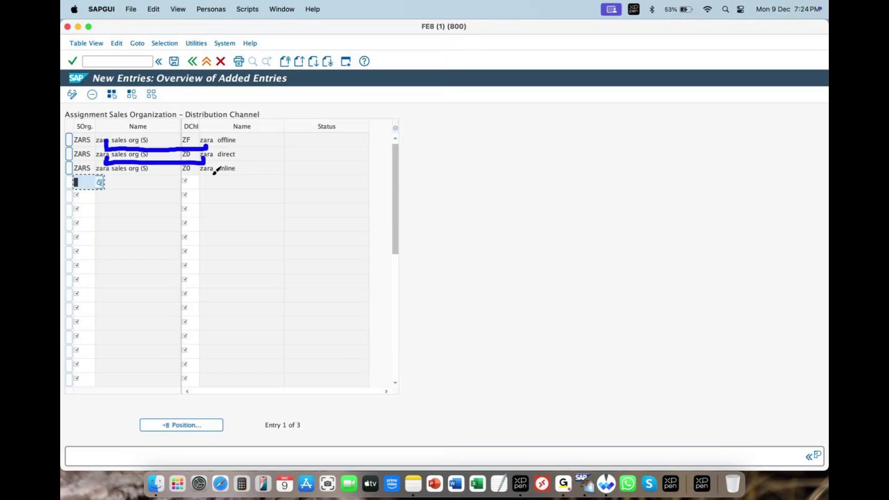
{"action": "mouse_move", "coordinate": [211, 171]}
{"action": "left_mouse_down"}
{"action": "mouse_move", "coordinate": [109, 175]}
{"action": "mouse_move", "coordinate": [111, 168]}
{"action": "left_mouse_up"}
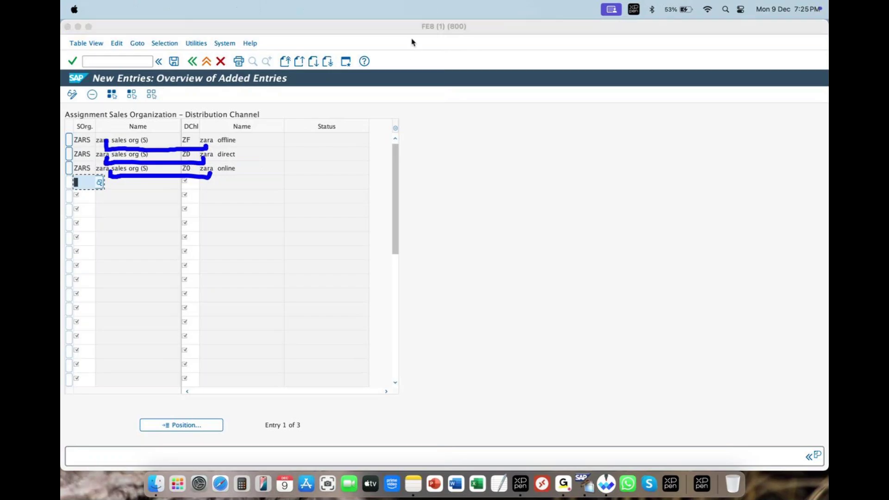
{"action": "key", "text": "Escape"}
Save the ZARS distribution channel assignments under the customizing request described as zara, and return to the implementation guide.
{"action": "left_click", "coordinate": [172, 62]}
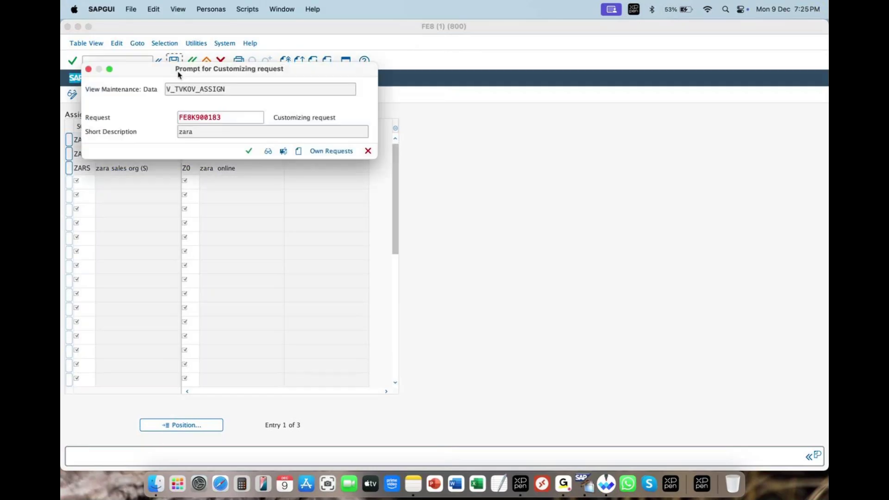
{"action": "left_click", "coordinate": [249, 151]}
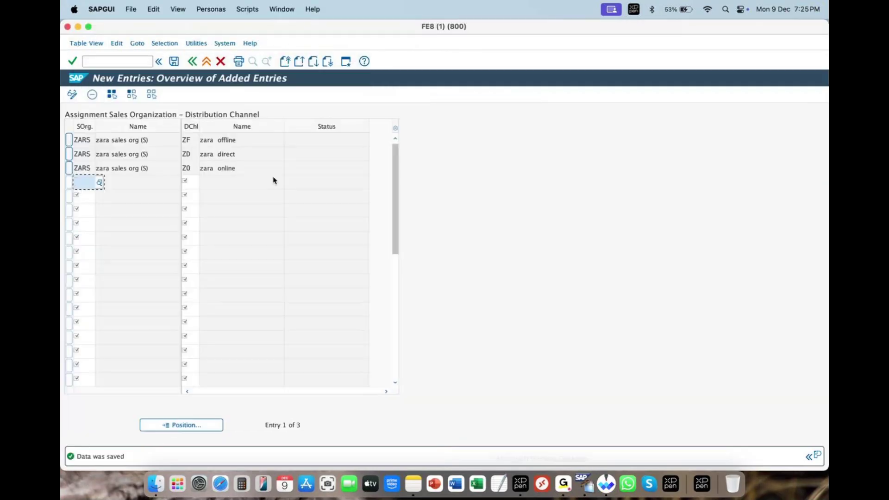
{"action": "left_click_drag", "start_coordinate": [144, 141], "coordinate": [83, 140]}
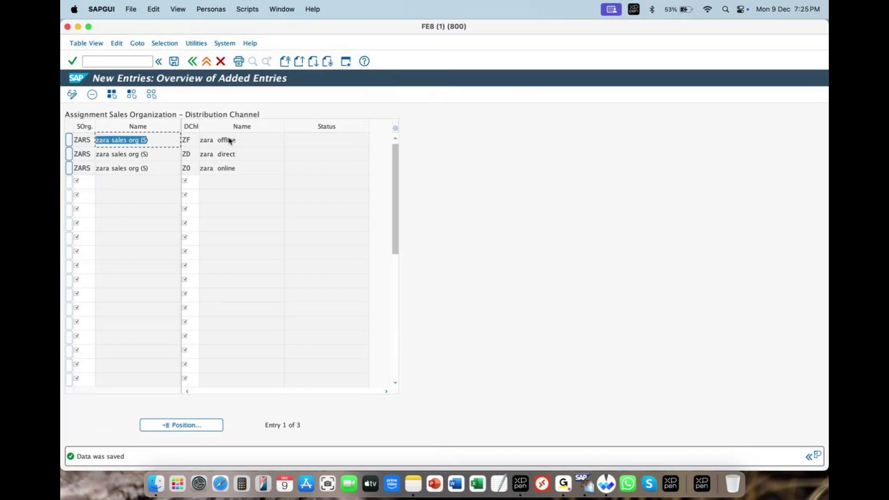
{"action": "left_click", "coordinate": [216, 151]}
{"action": "left_click", "coordinate": [193, 62]}
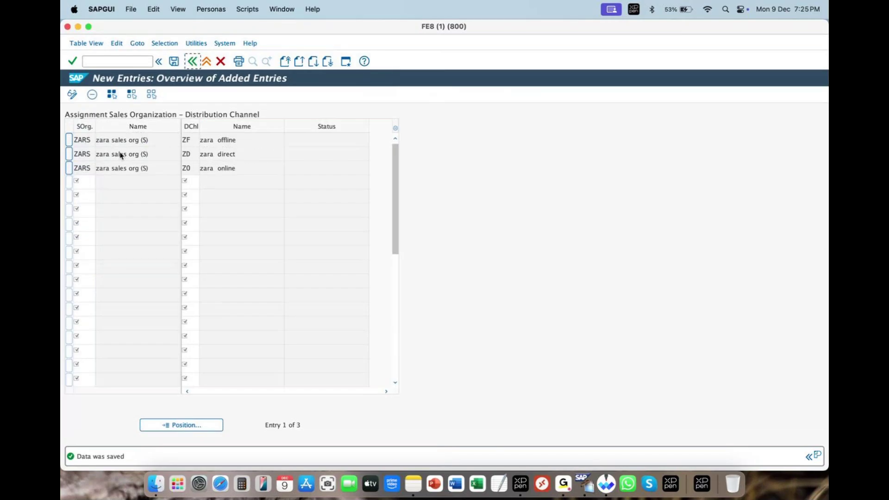
{"action": "left_click", "coordinate": [192, 61]}
{"action": "left_click", "coordinate": [192, 61]}
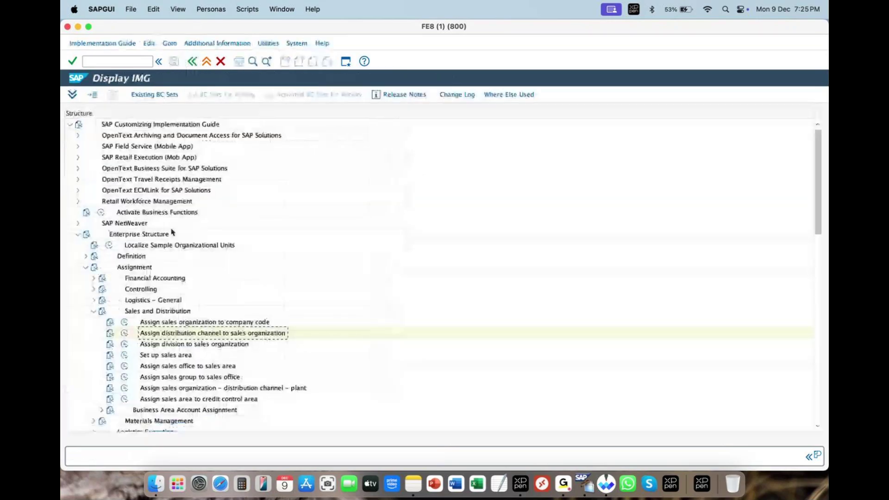
Open the assignment of divisions to sales organizations and start a new entry for sales organization ZARS.
{"action": "left_click", "coordinate": [183, 344]}
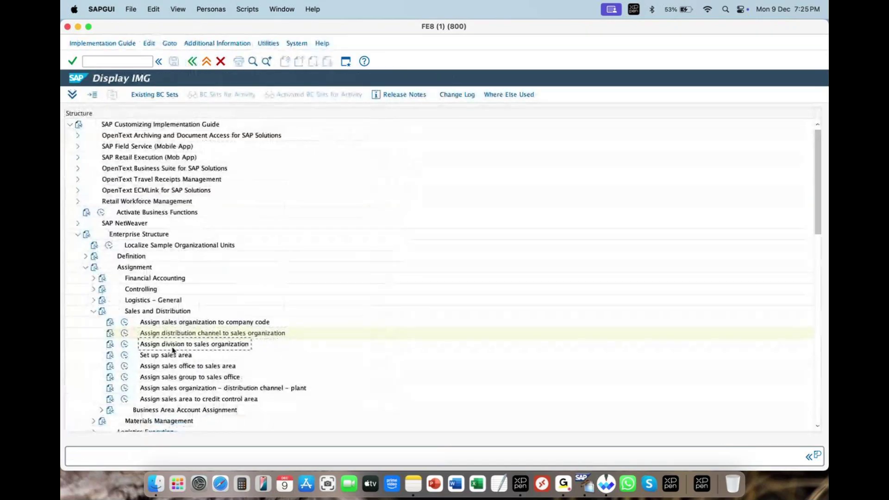
{"action": "left_click", "coordinate": [125, 345]}
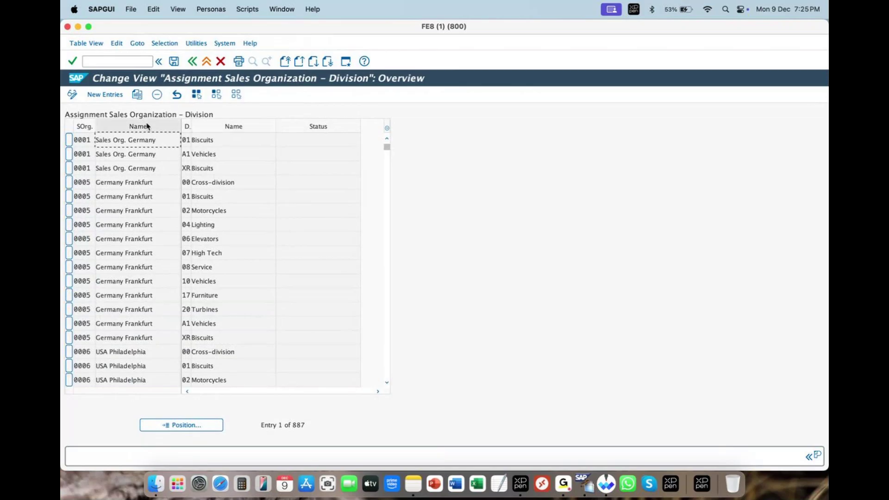
{"action": "left_click", "coordinate": [108, 95]}
{"action": "type", "text": "zars"}
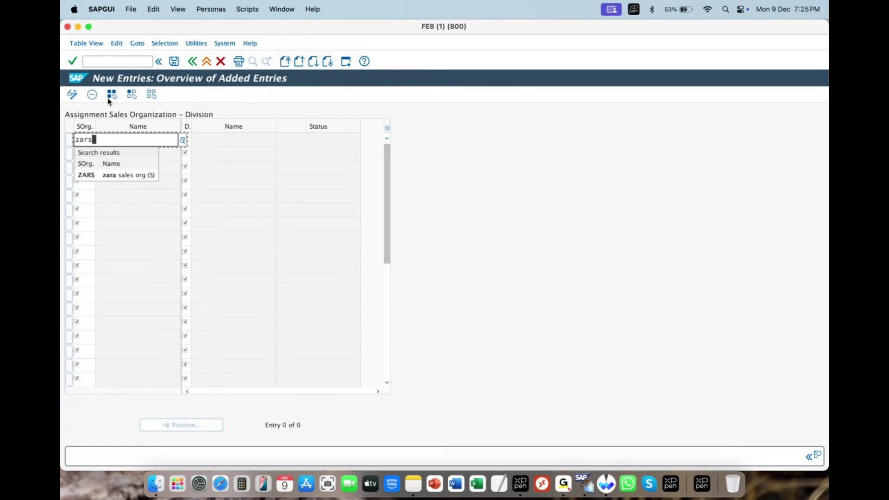
{"action": "left_click", "coordinate": [107, 178]}
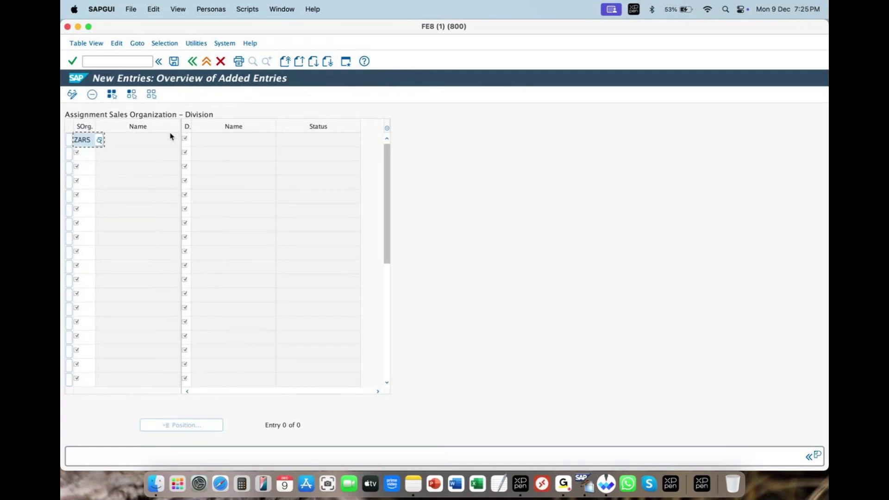
Search the division value list for zara and assign division ZA (zara acc) to the ZARS entry.
{"action": "left_click", "coordinate": [189, 139]}
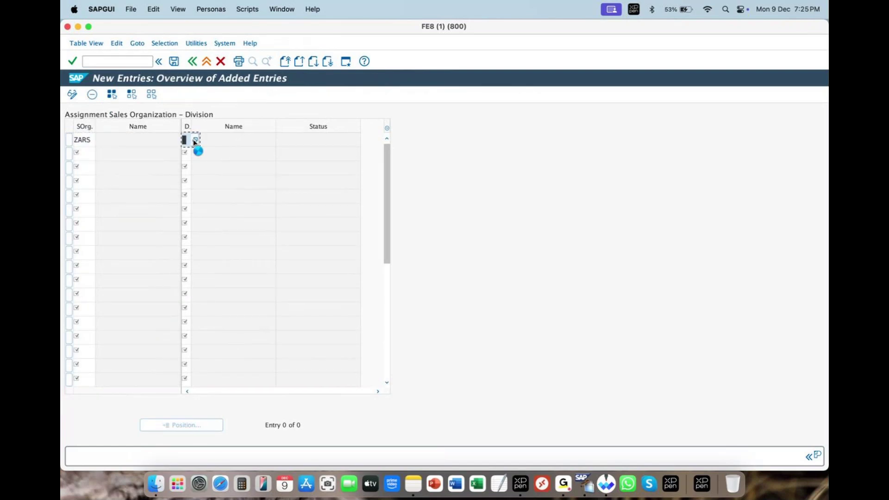
{"action": "left_click", "coordinate": [195, 140]}
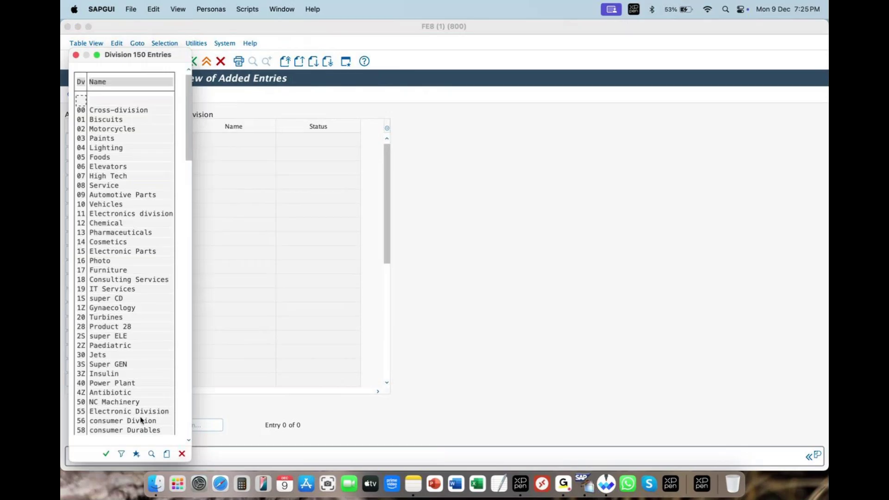
{"action": "left_click", "coordinate": [151, 455]}
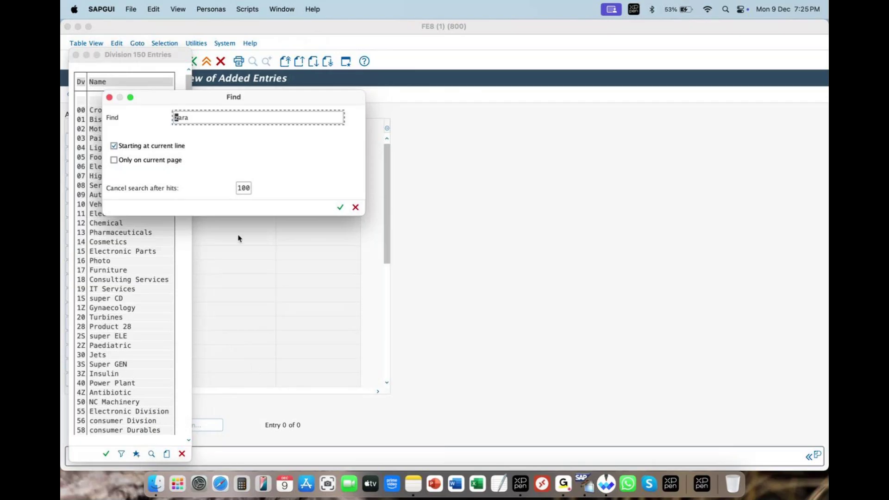
{"action": "key", "text": "Return"}
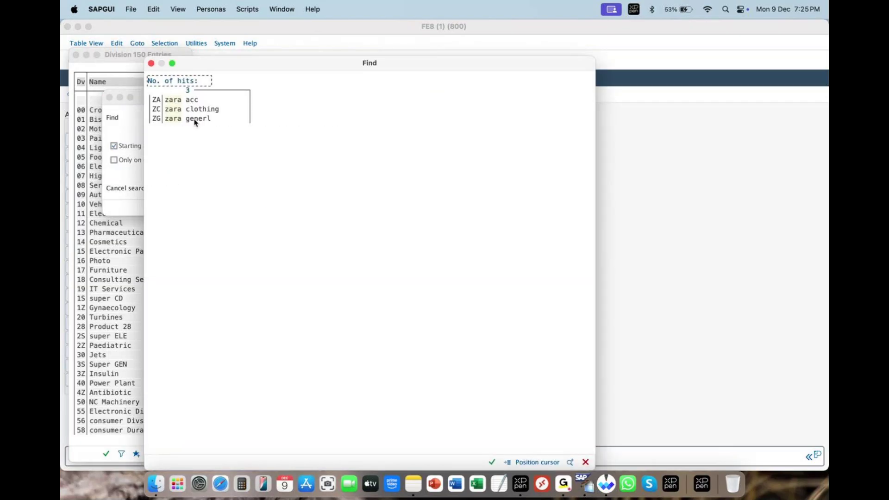
{"action": "double_click", "coordinate": [188, 104]}
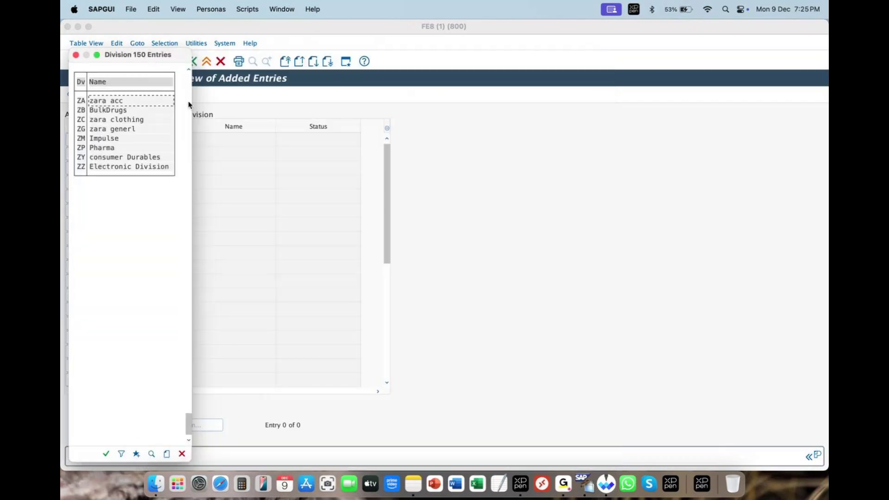
{"action": "double_click", "coordinate": [117, 101]}
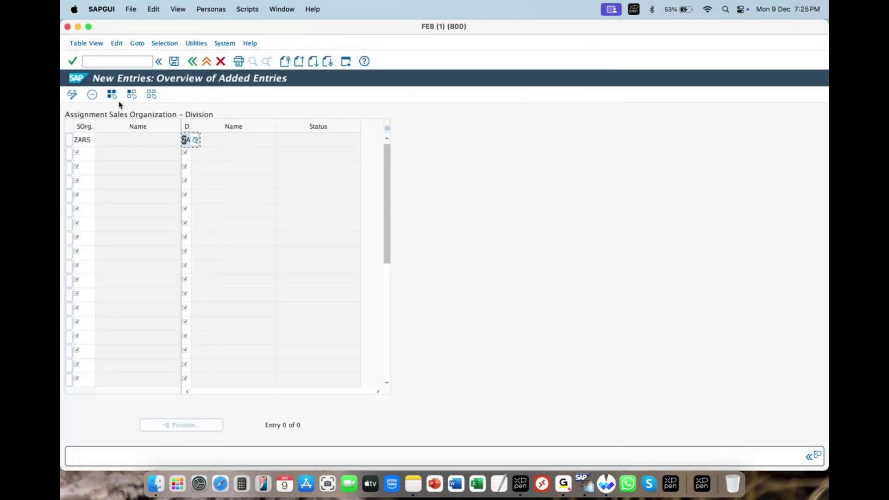
{"action": "key", "text": "Return"}
Add a second division entry linking sales organization ZARS to ZC (zara clothing).
{"action": "type", "text": "zars"}
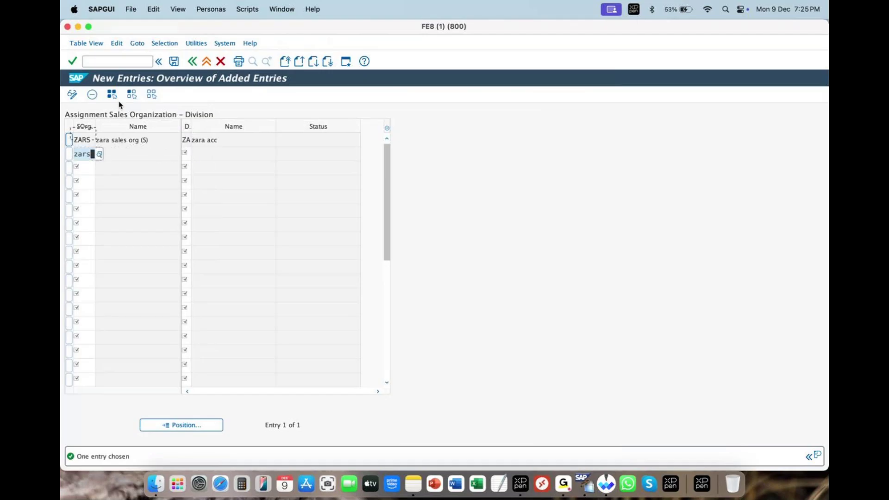
{"action": "key", "text": "Tab"}
{"action": "type", "text": "z"}
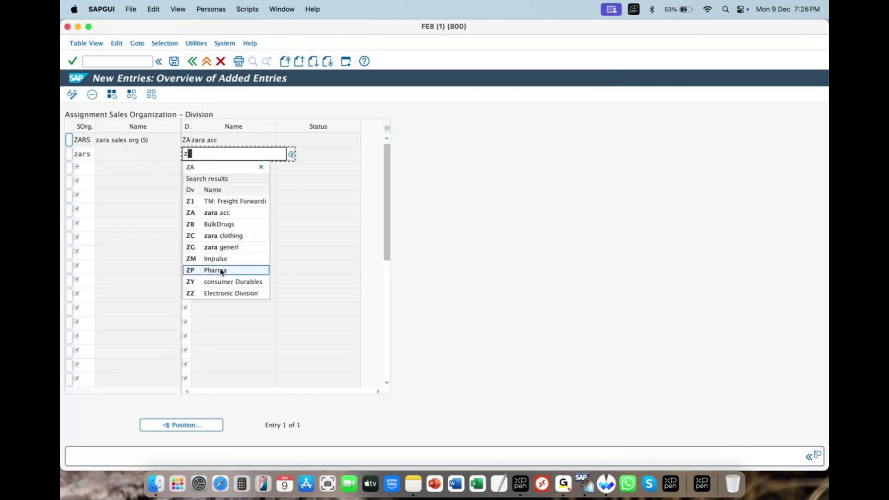
{"action": "left_click", "coordinate": [223, 236]}
{"action": "key", "text": "Return"}
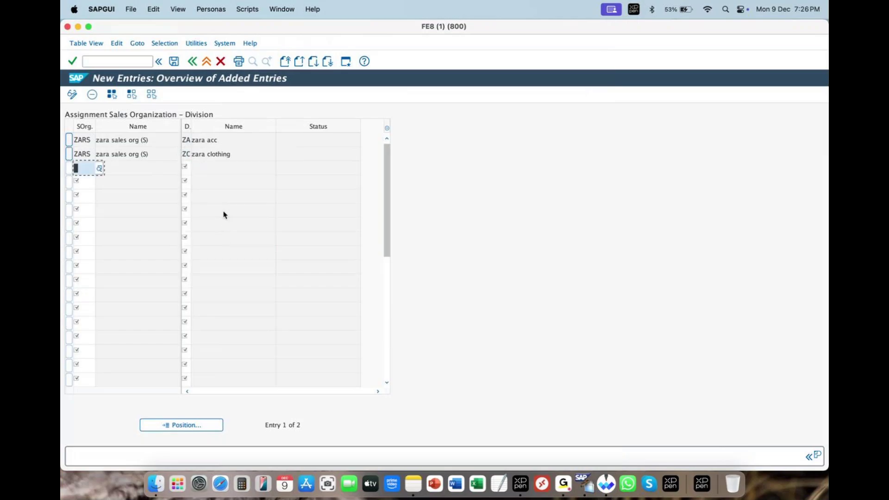
Add a third division entry linking sales organization ZARS to ZG (zara generl).
{"action": "type", "text": "zars"}
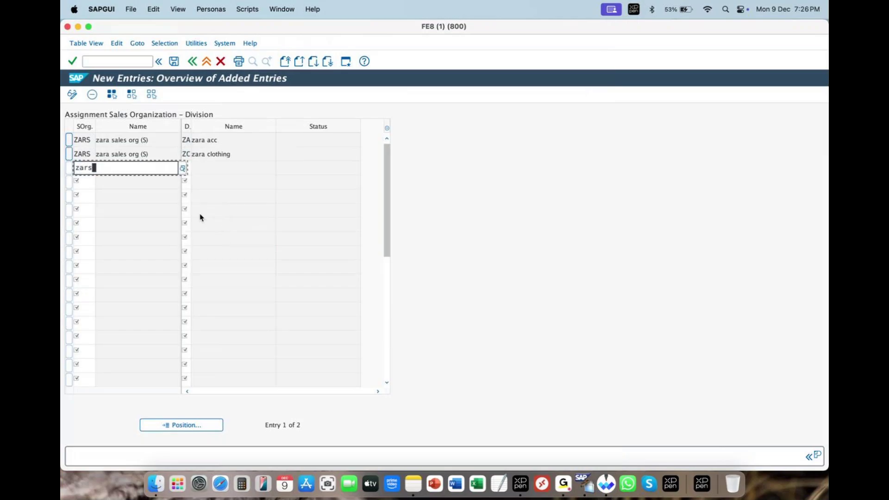
{"action": "left_click", "coordinate": [111, 216]}
{"action": "left_click", "coordinate": [186, 169]}
{"action": "type", "text": "zg"}
{"action": "key", "text": "Return"}
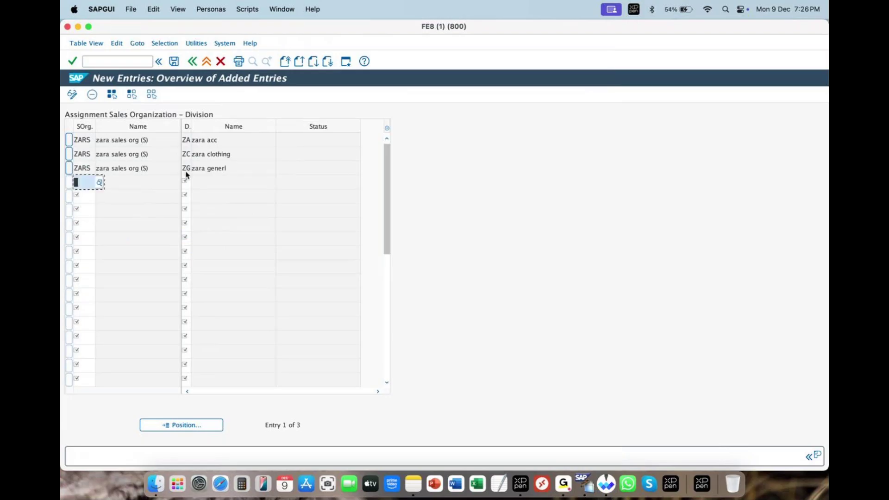
Save the ZARS division assignments under the customizing request and go back to the Set up sales area activity in the implementation guide.
{"action": "left_click", "coordinate": [174, 62]}
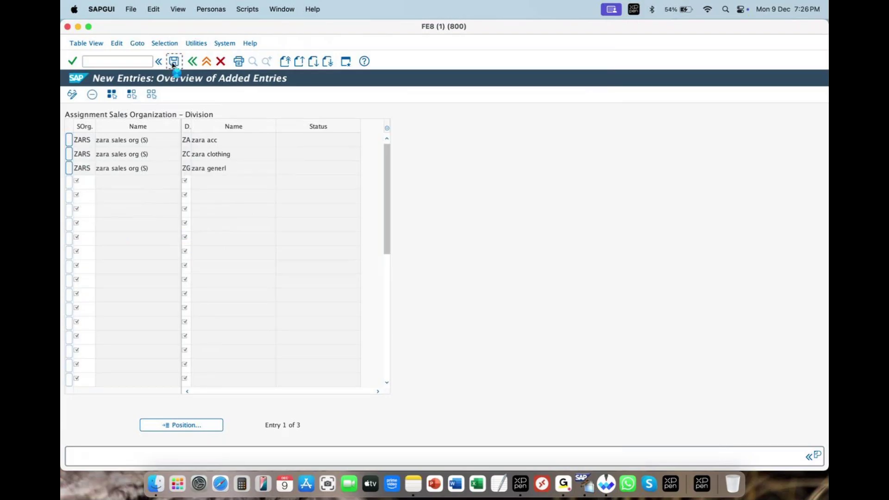
{"action": "left_click", "coordinate": [249, 150]}
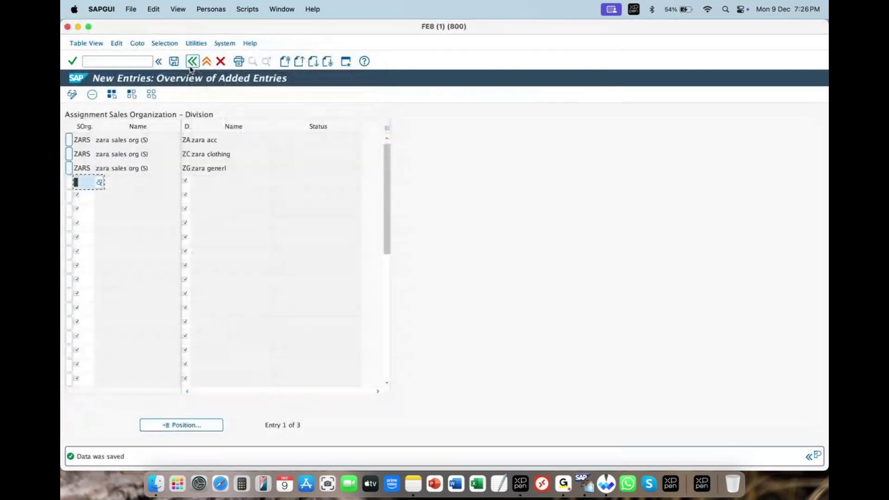
{"action": "left_click", "coordinate": [192, 62]}
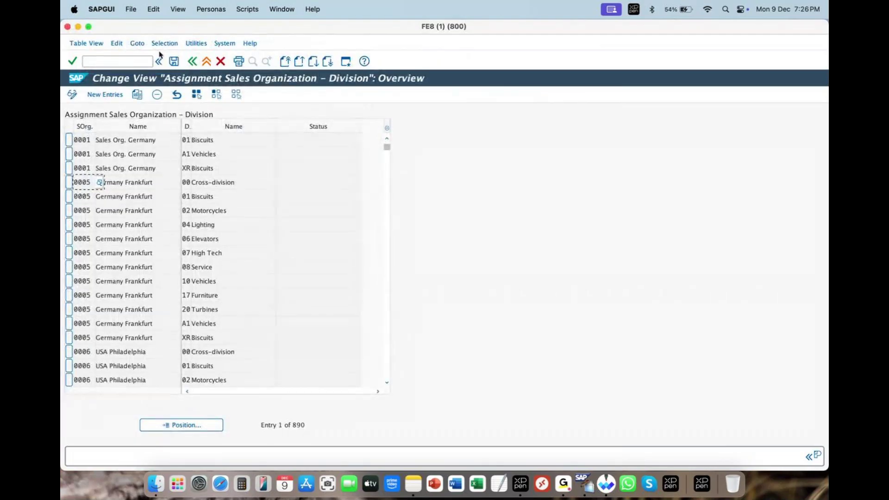
{"action": "left_click", "coordinate": [174, 61]}
{"action": "left_click", "coordinate": [193, 61]}
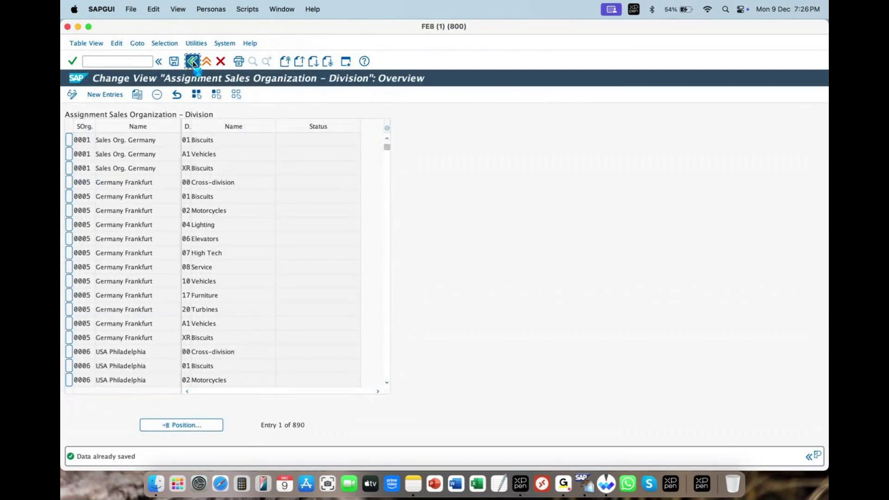
{"action": "left_click", "coordinate": [175, 356]}
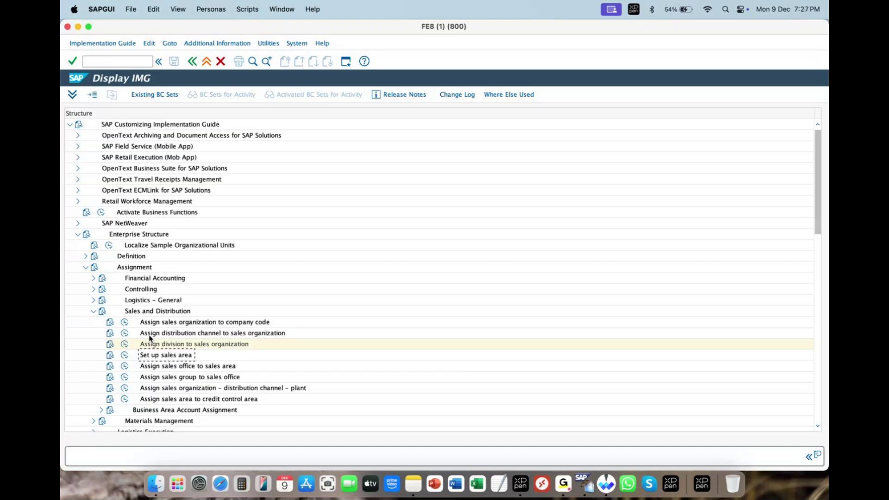
Switch to the Whiteboard to review the ZARA enterprise structure diagram, and return to the SAP implementation guide window.
{"action": "left_click", "coordinate": [598, 492]}
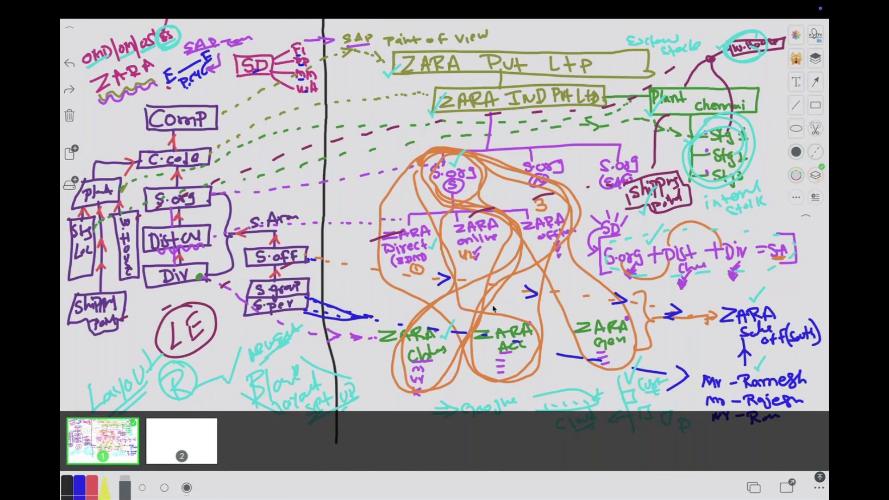
{"action": "mouse_move", "coordinate": [90, 4]}
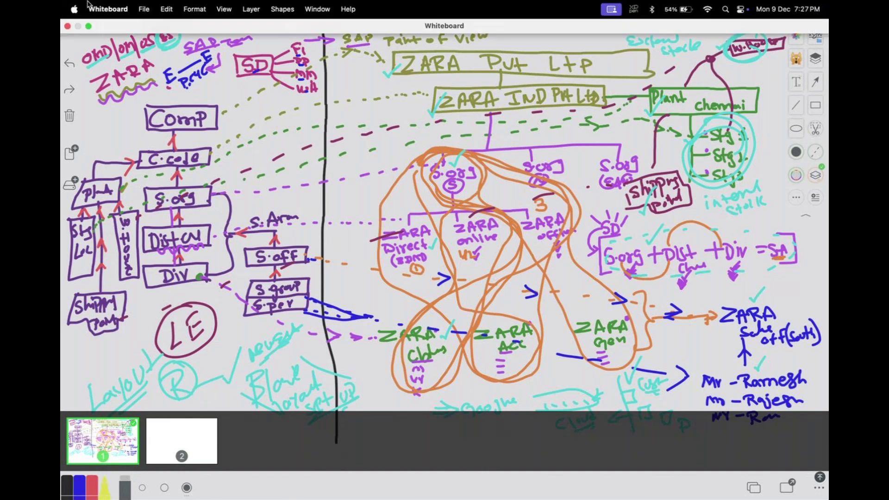
{"action": "left_click", "coordinate": [88, 26]}
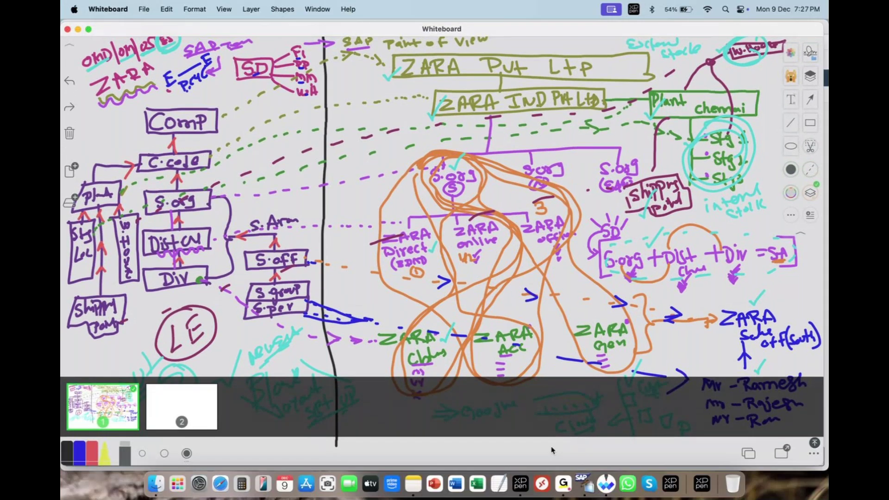
{"action": "right_click", "coordinate": [585, 483]}
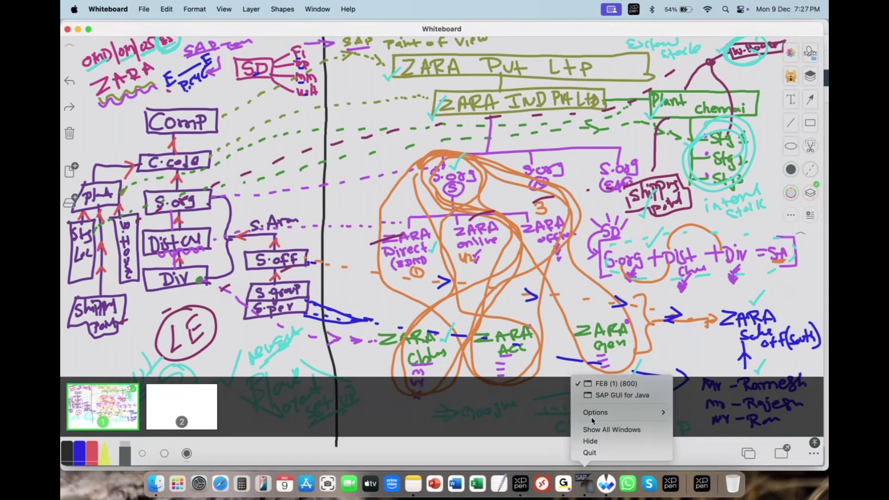
{"action": "left_click", "coordinate": [598, 383]}
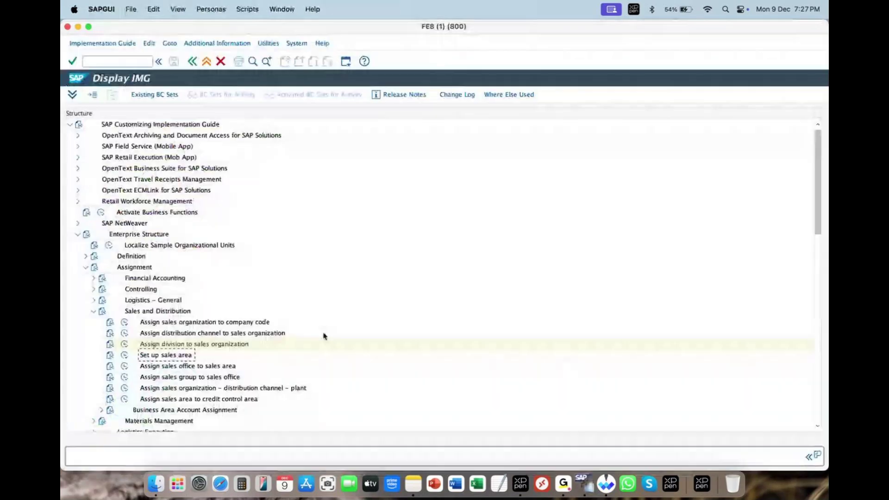
Start new entries in the Set up sales area activity and enter sales organization ZARS with distribution channel ZD (zara direct).
{"action": "left_click", "coordinate": [125, 356]}
{"action": "left_click", "coordinate": [112, 94]}
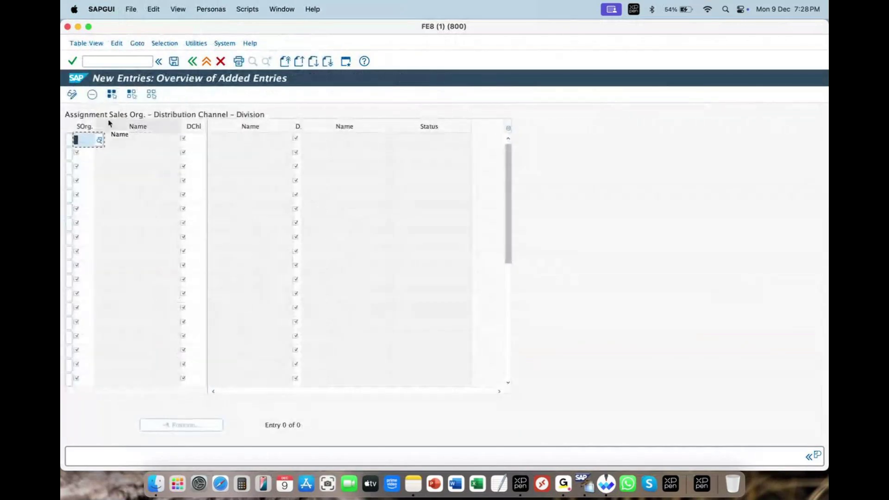
{"action": "type", "text": "zars"}
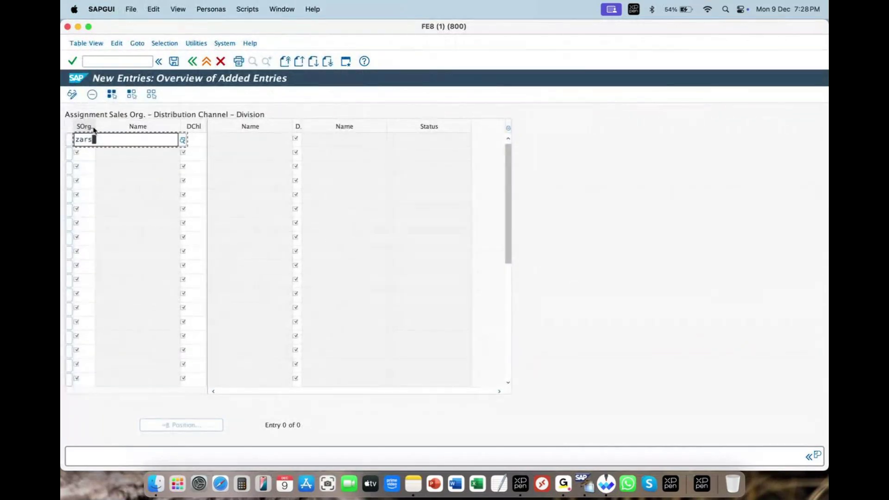
{"action": "left_click", "coordinate": [90, 173]}
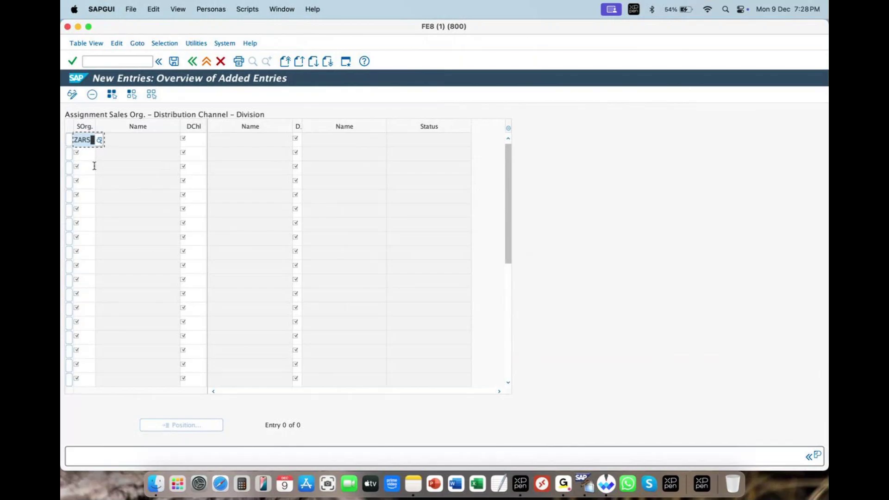
{"action": "left_click", "coordinate": [186, 137]}
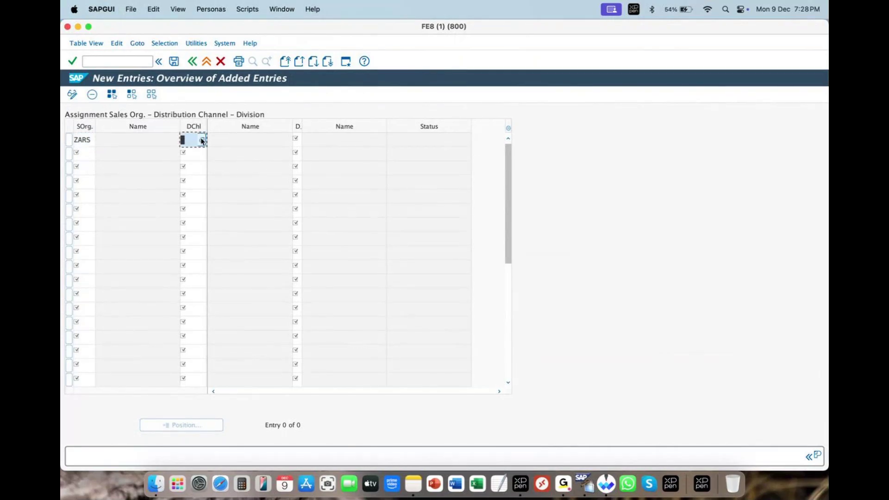
{"action": "left_click", "coordinate": [202, 140]}
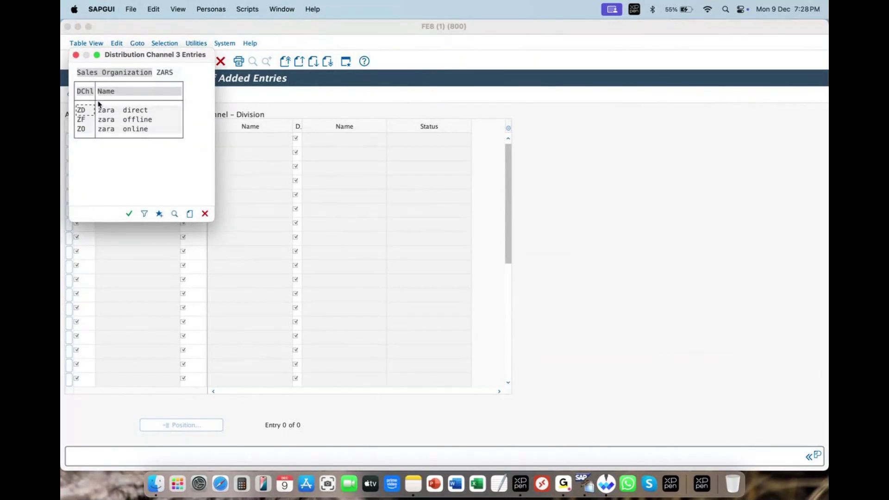
{"action": "left_click", "coordinate": [133, 110]}
{"action": "double_click", "coordinate": [132, 111]}
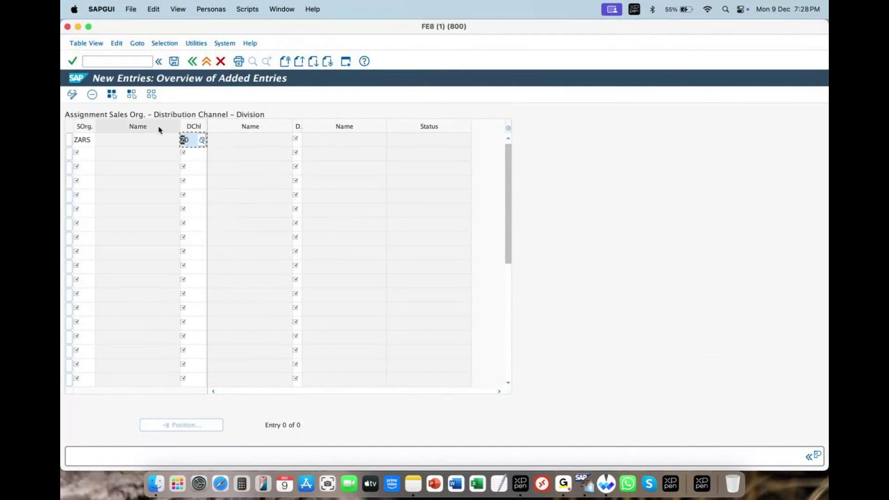
Assign division ZA (zara acc) to the first ZARS–ZD sales area entry and confirm it.
{"action": "left_click", "coordinate": [297, 139]}
{"action": "left_click", "coordinate": [307, 140]}
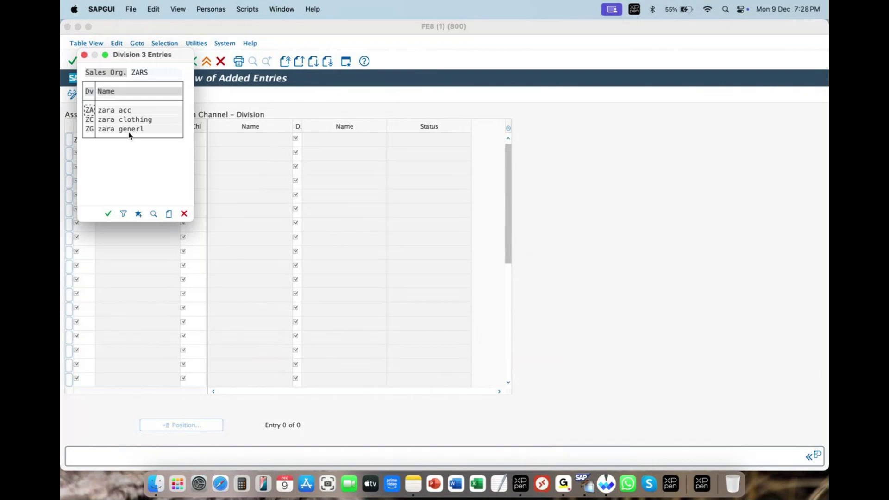
{"action": "double_click", "coordinate": [115, 112]}
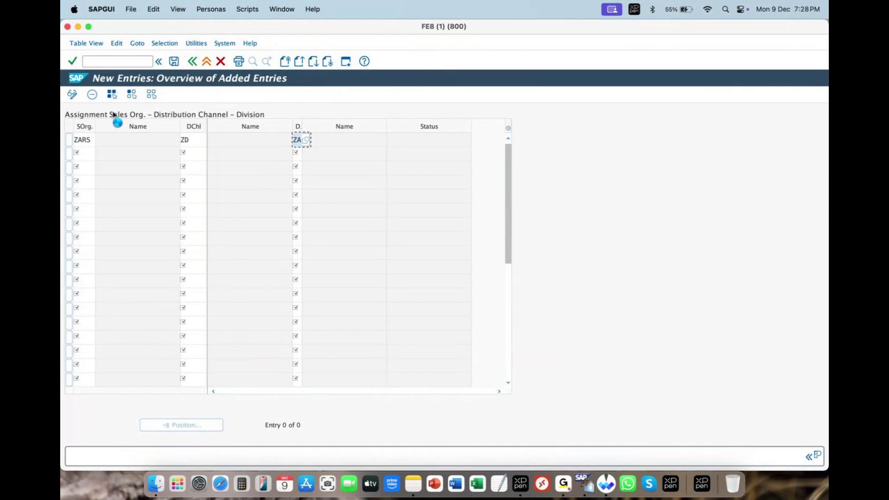
{"action": "key", "text": "Return"}
Add a second sales area entry combining ZARS, distribution channel ZD and division ZC (zara clothing).
{"action": "type", "text": "zars"}
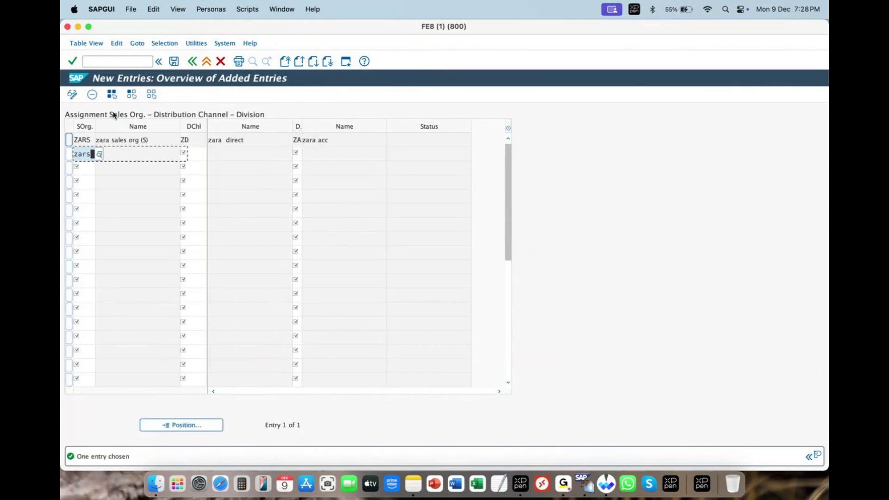
{"action": "key", "text": "Tab"}
{"action": "type", "text": "zd"}
{"action": "key", "text": "Tab"}
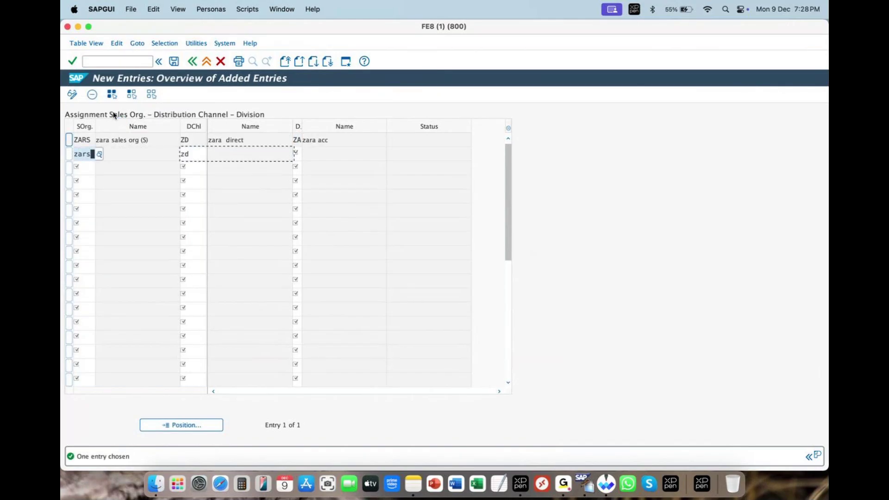
{"action": "type", "text": "z"}
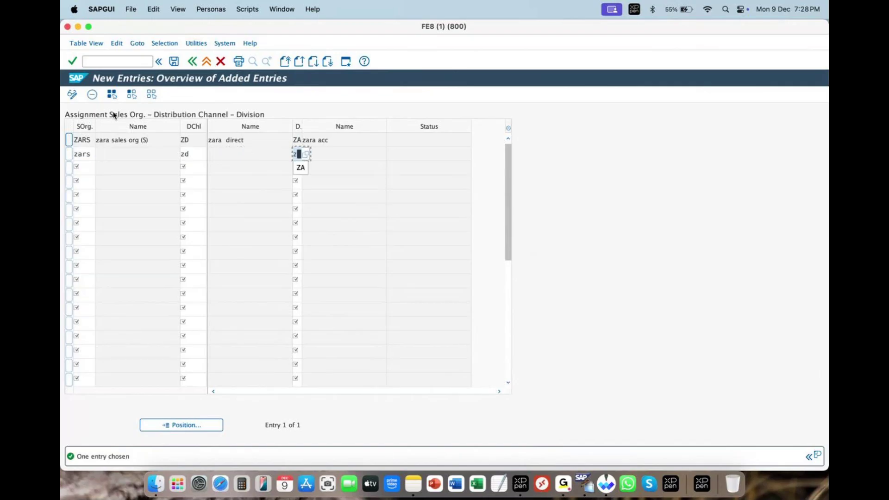
{"action": "left_click", "coordinate": [307, 155]}
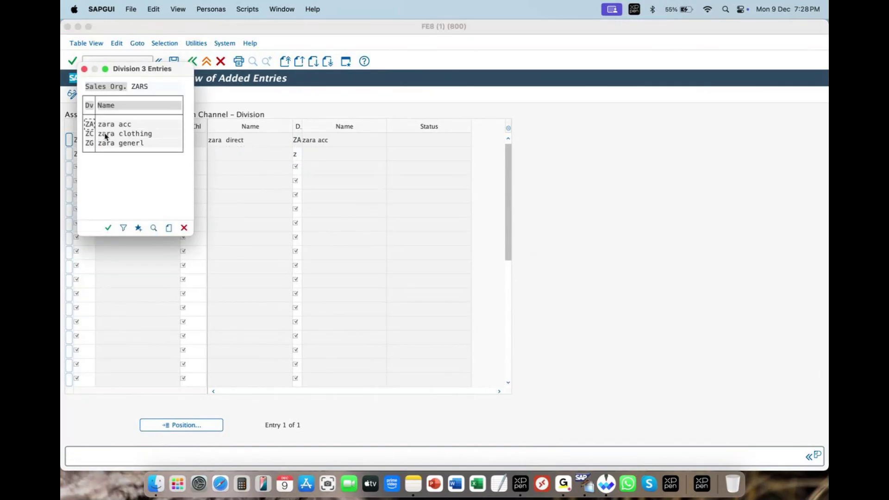
{"action": "double_click", "coordinate": [106, 136]}
Enter sales organization ZARS and distribution channel ZD in the third sales area row.
{"action": "left_click", "coordinate": [89, 166]}
{"action": "type", "text": "zars"}
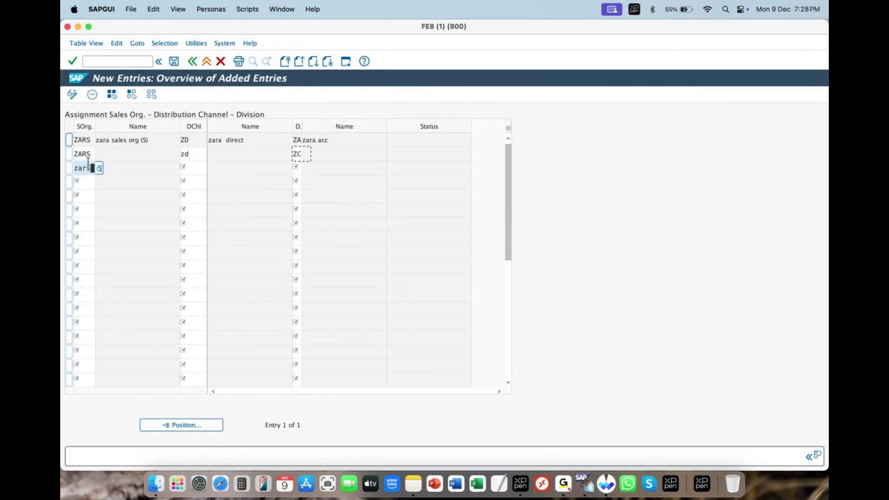
{"action": "key", "text": "Tab"}
{"action": "type", "text": "zd"}
{"action": "key", "text": "Return"}
{"action": "key", "text": "Tab"}
{"action": "key", "text": "Tab"}
{"action": "key", "text": "Down"}
{"action": "key", "text": "Tab"}
{"action": "left_click", "coordinate": [300, 161]}
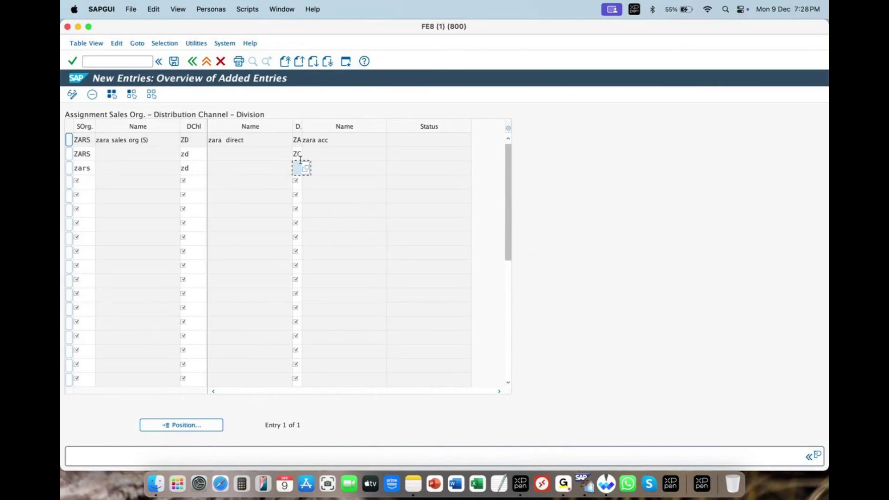
Try to assign division ZA (zara acc) to the third ZARS–ZD sales area entry.
{"action": "left_click", "coordinate": [303, 168]}
{"action": "key", "text": "F4"}
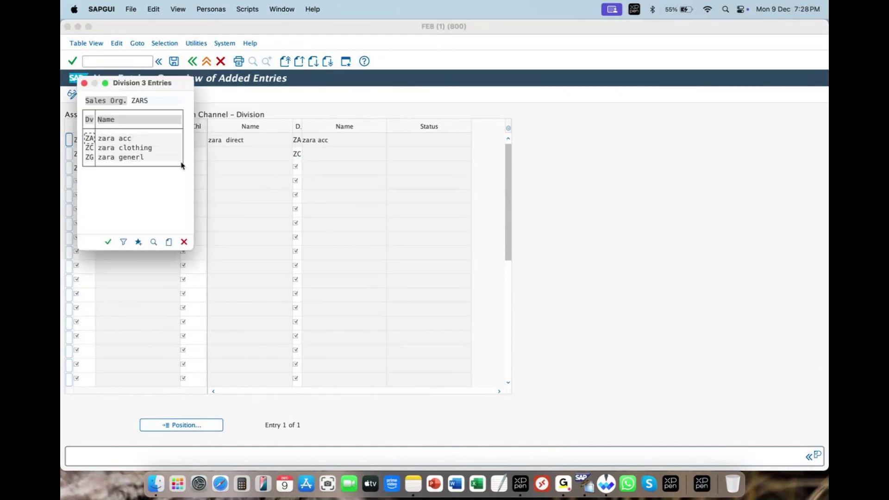
{"action": "left_click", "coordinate": [101, 140]}
{"action": "double_click", "coordinate": [115, 139]}
{"action": "key", "text": "Return"}
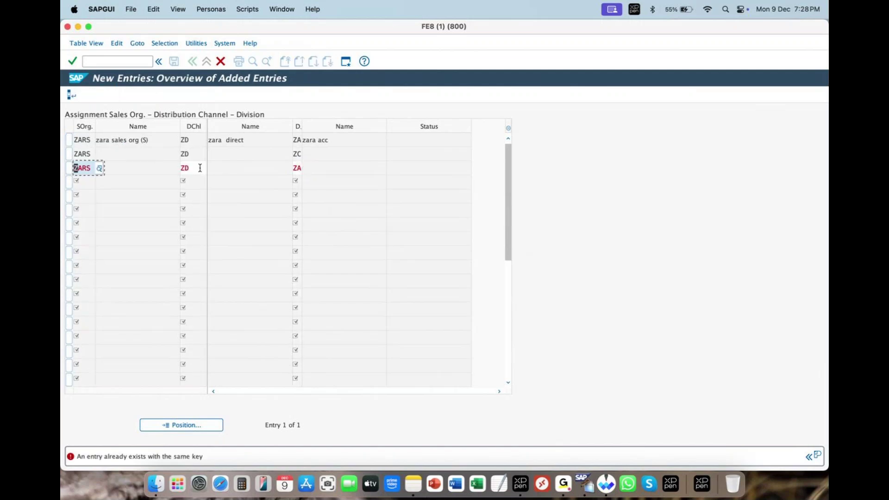
Set the third entry's division to ZG (zara generl) and confirm the ZARS–ZD entries.
{"action": "left_click", "coordinate": [305, 168]}
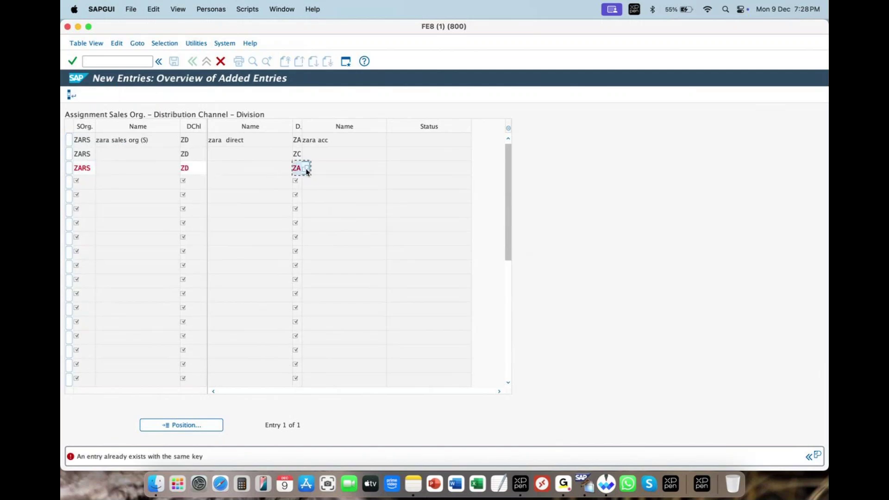
{"action": "left_click", "coordinate": [306, 169]}
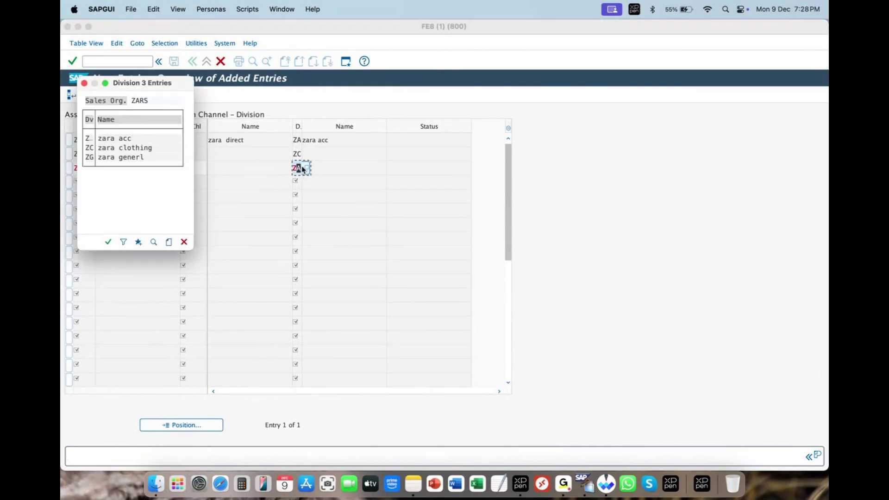
{"action": "double_click", "coordinate": [105, 157]}
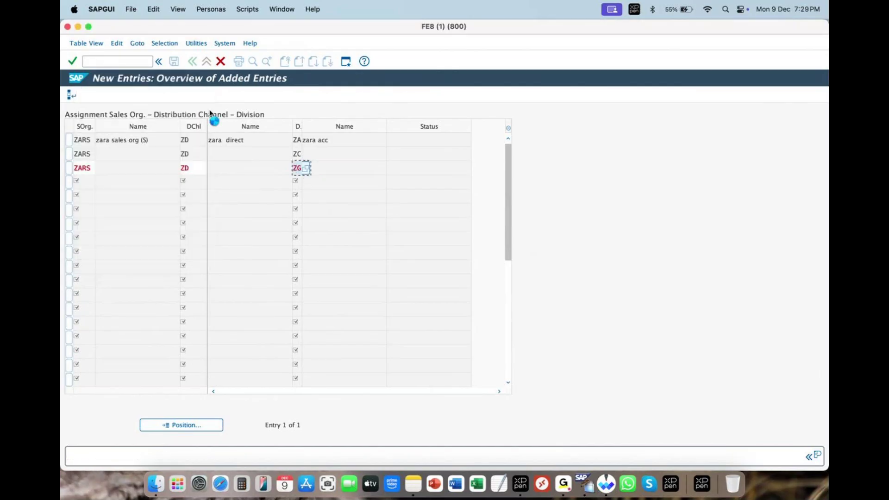
{"action": "key", "text": "Return"}
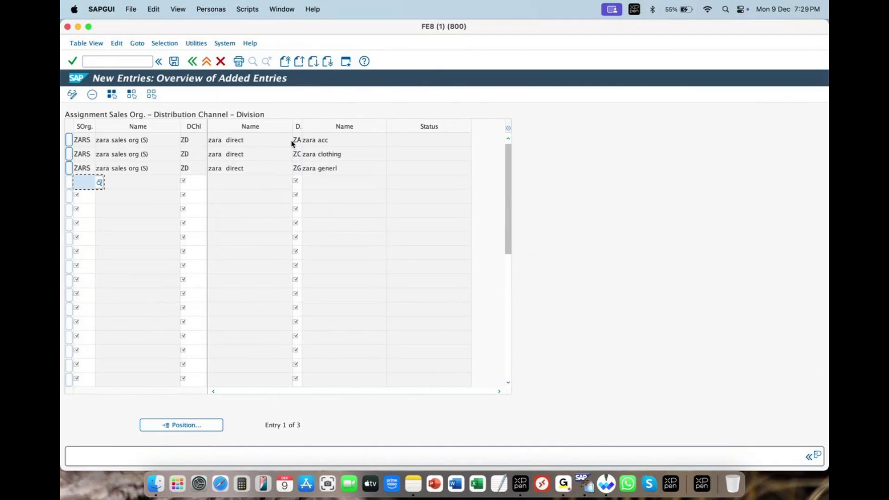
Add a fourth sales area entry combining ZARS, distribution channel ZF (zara offline) and division ZA.
{"action": "type", "text": "zars"}
{"action": "key", "text": "Down"}
{"action": "key", "text": "Return"}
{"action": "left_click", "coordinate": [192, 180]}
{"action": "left_click", "coordinate": [203, 182]}
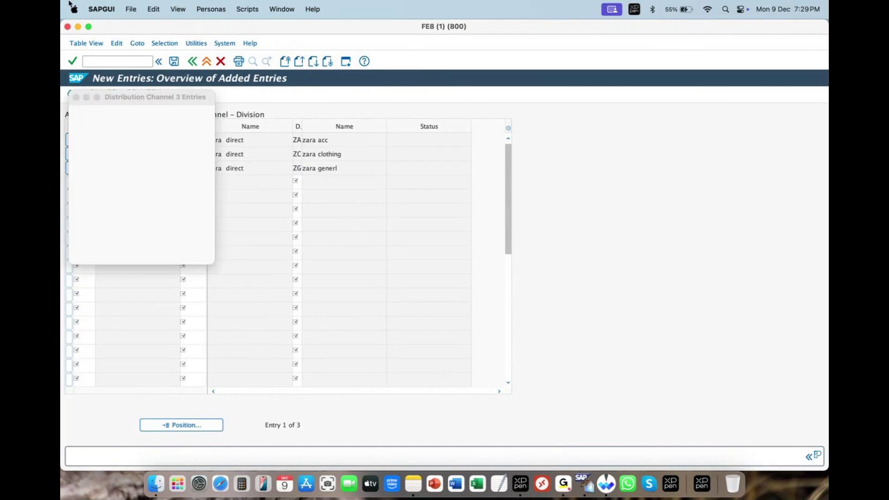
{"action": "double_click", "coordinate": [123, 163]}
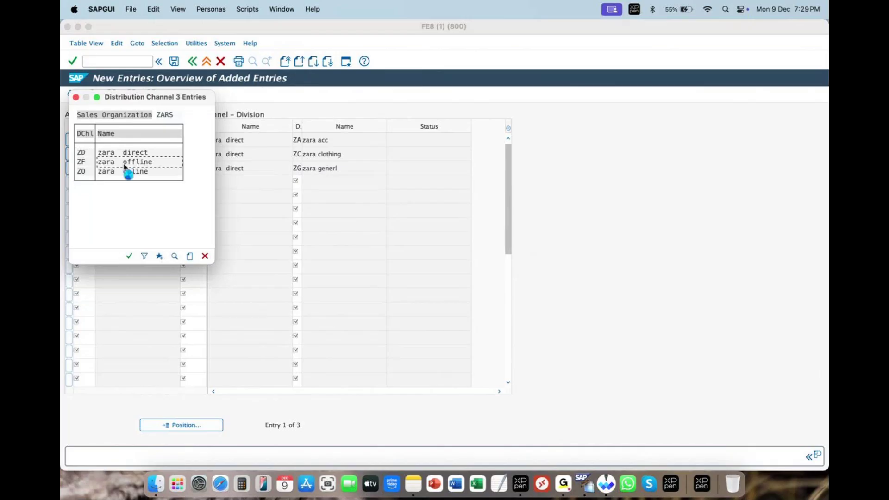
{"action": "left_click", "coordinate": [304, 184]}
{"action": "type", "text": "za"}
Add a fifth sales area entry combining ZARS, distribution channel ZF and division ZC, and confirm the entries.
{"action": "left_click", "coordinate": [79, 196]}
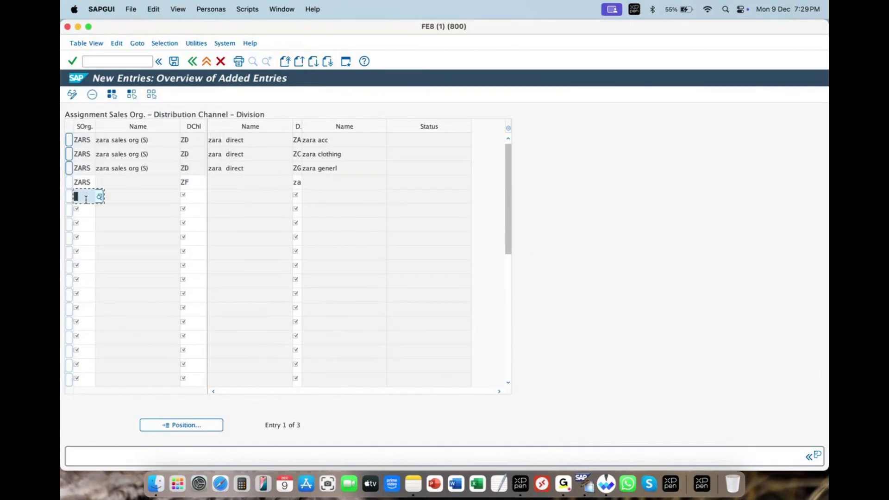
{"action": "type", "text": "zars"}
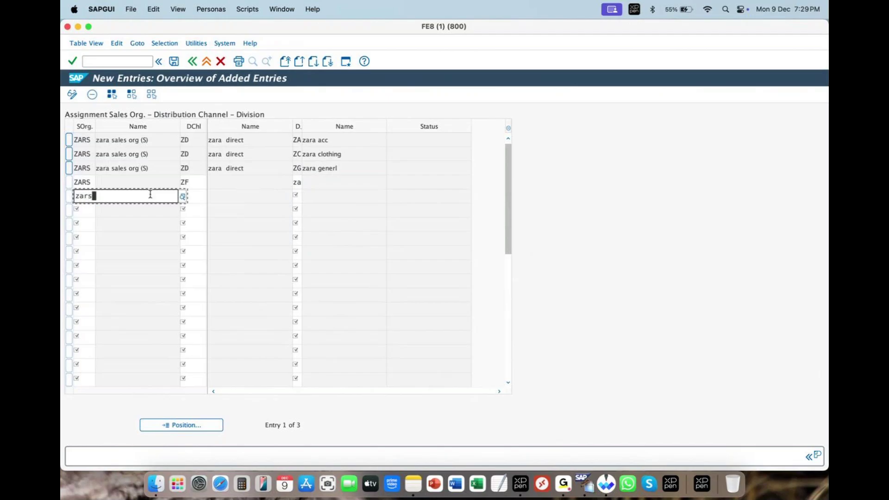
{"action": "left_click", "coordinate": [193, 196]}
{"action": "type", "text": "zf"}
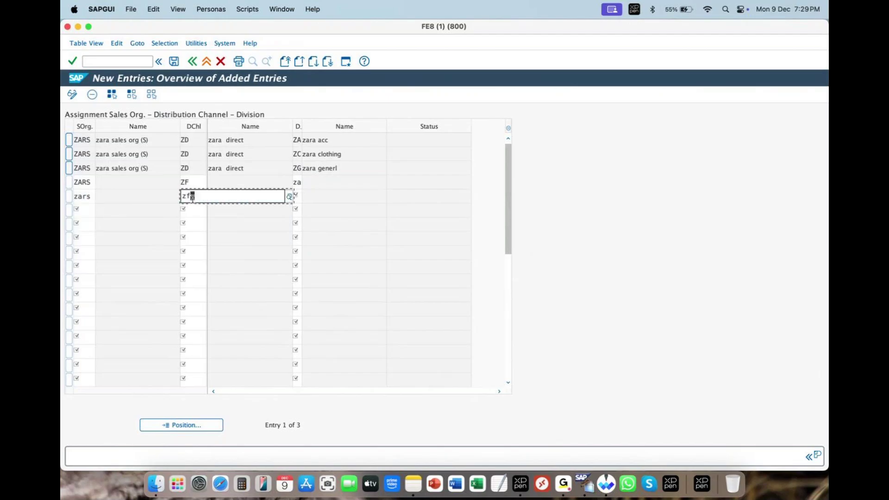
{"action": "left_click", "coordinate": [298, 197]}
{"action": "type", "text": "zc"}
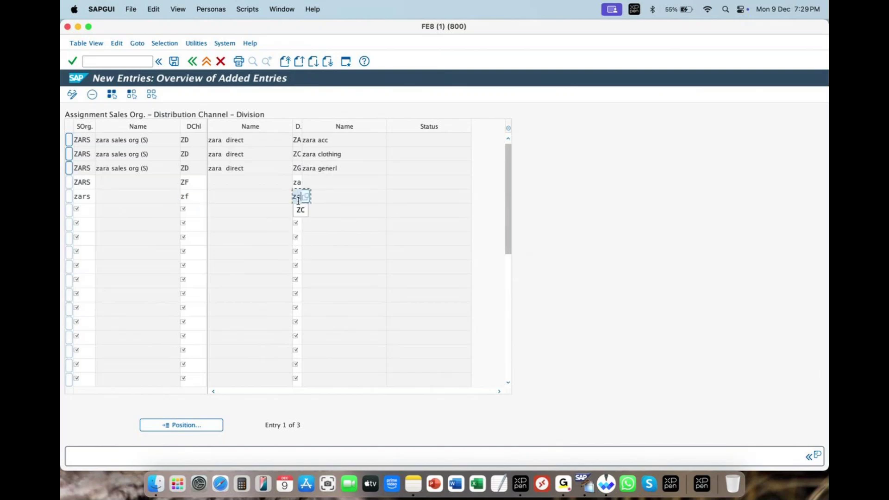
{"action": "key", "text": "Return"}
Add and confirm a sixth sales area entry combining ZARS, distribution channel ZF and division ZG.
{"action": "type", "text": "zars"}
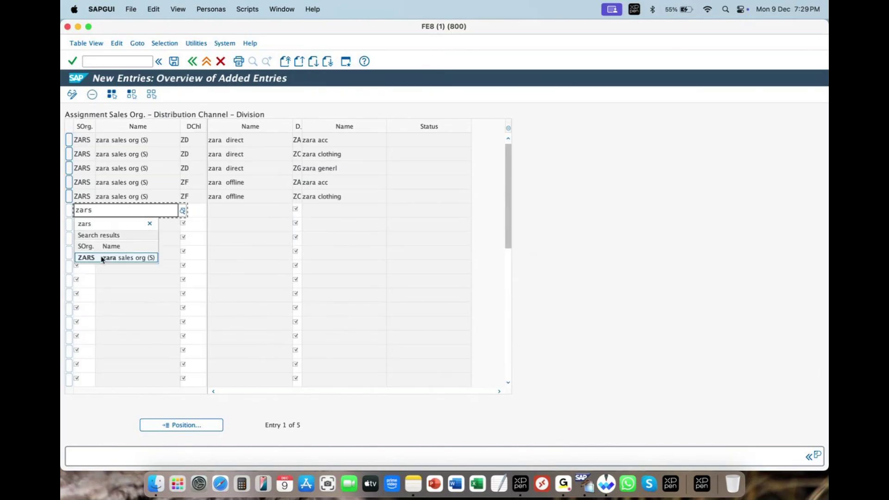
{"action": "left_click", "coordinate": [102, 258]}
{"action": "key", "text": "Tab"}
{"action": "type", "text": "zf"}
{"action": "left_click", "coordinate": [172, 239]}
{"action": "left_click", "coordinate": [297, 211]}
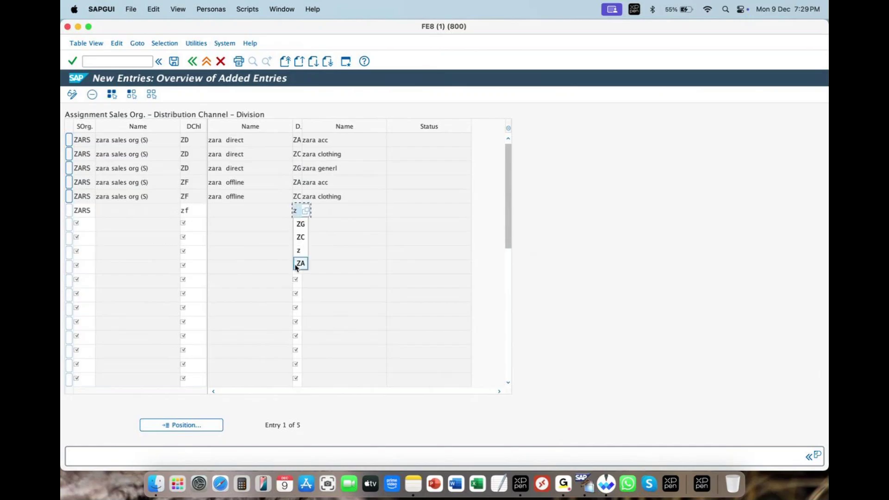
{"action": "key", "text": "Down"}
{"action": "key", "text": "Down"}
{"action": "type", "text": "g"}
{"action": "key", "text": "Return"}
Try to add a seventh sales area entry with ZARS, distribution channel ZF and division ZA (zara acc).
{"action": "type", "text": "zars"}
{"action": "left_click", "coordinate": [202, 228]}
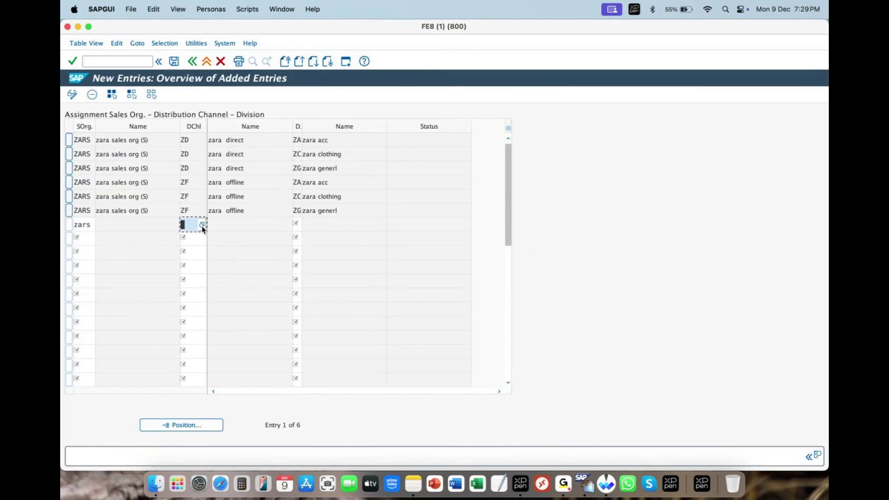
{"action": "type", "text": "zf"}
{"action": "left_click", "coordinate": [173, 272]}
{"action": "left_click", "coordinate": [296, 225]}
{"action": "left_click", "coordinate": [305, 228]}
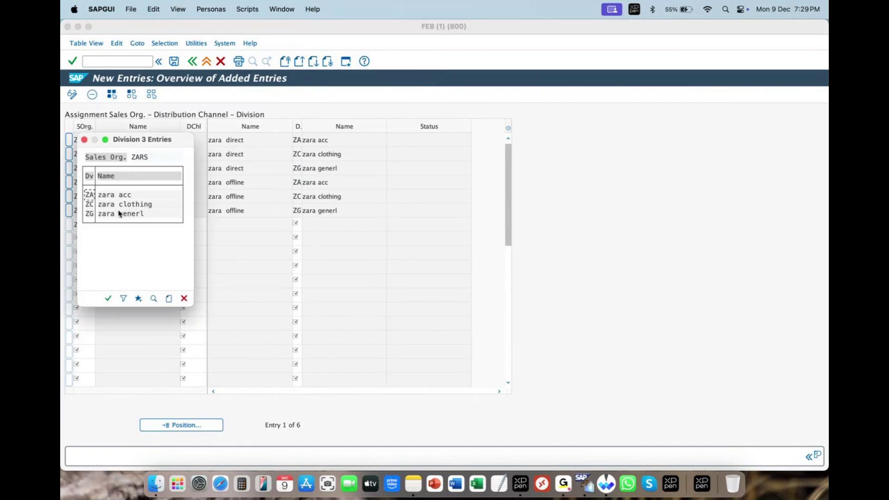
{"action": "left_click", "coordinate": [115, 210]}
{"action": "double_click", "coordinate": [115, 197]}
{"action": "key", "text": "Return"}
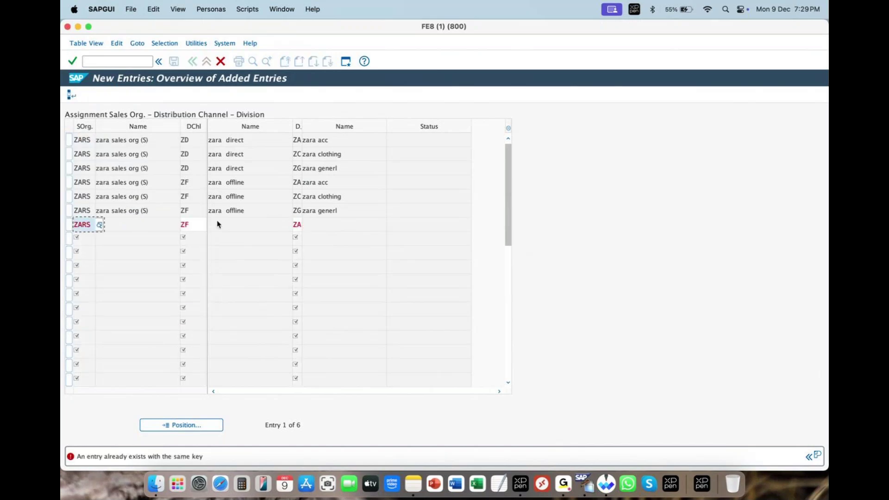
Try division ZC on the rejected ZARS / ZF entry in the seventh row, and set it back to ZA.
{"action": "left_click", "coordinate": [299, 223]}
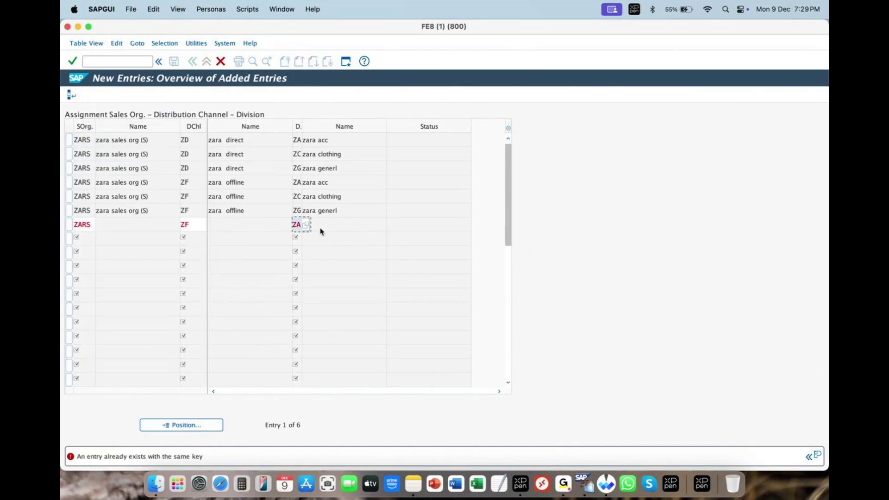
{"action": "type", "text": "zc"}
{"action": "key", "text": "Return"}
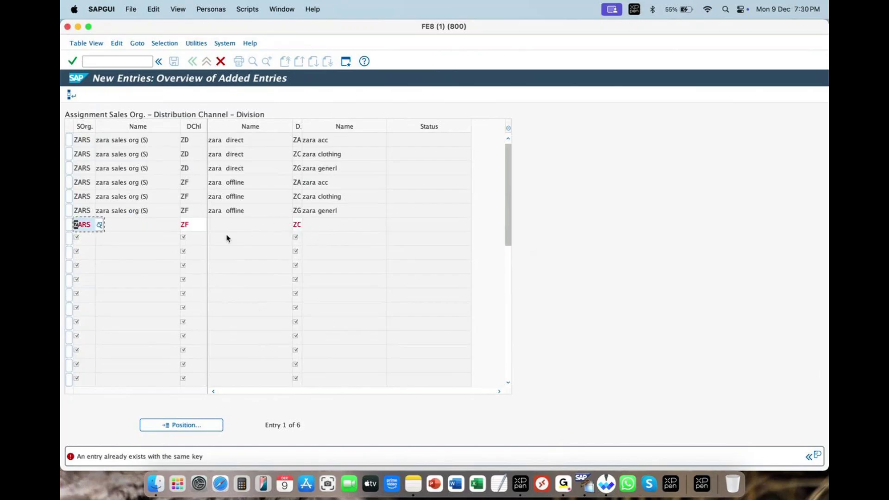
{"action": "left_click", "coordinate": [298, 198]}
{"action": "left_click", "coordinate": [299, 210]}
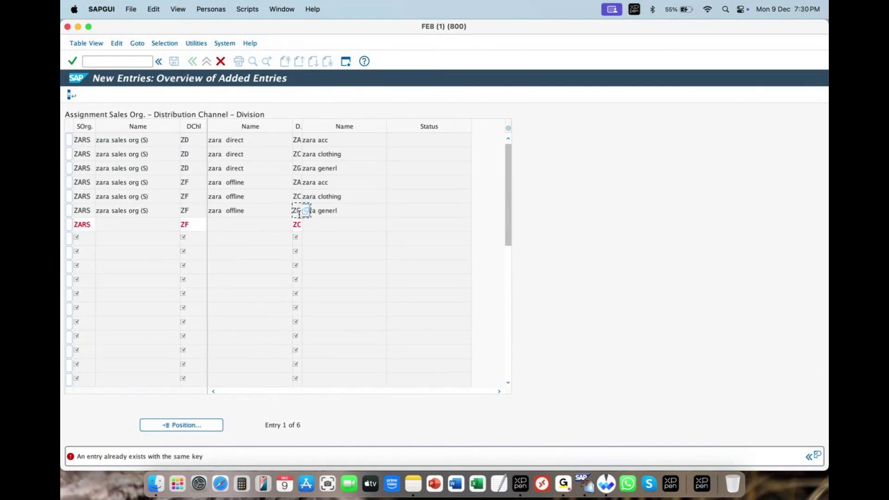
{"action": "left_click_drag", "start_coordinate": [300, 225], "coordinate": [307, 227]}
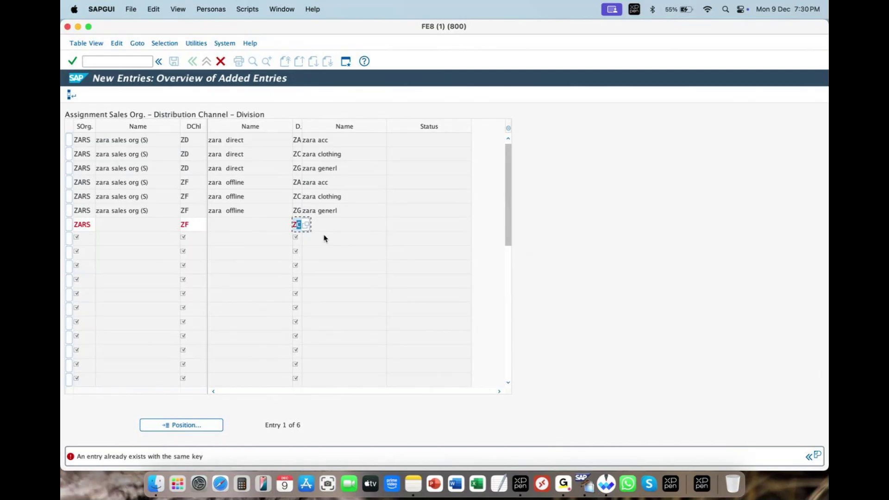
{"action": "type", "text": "A"}
{"action": "key", "text": "Return"}
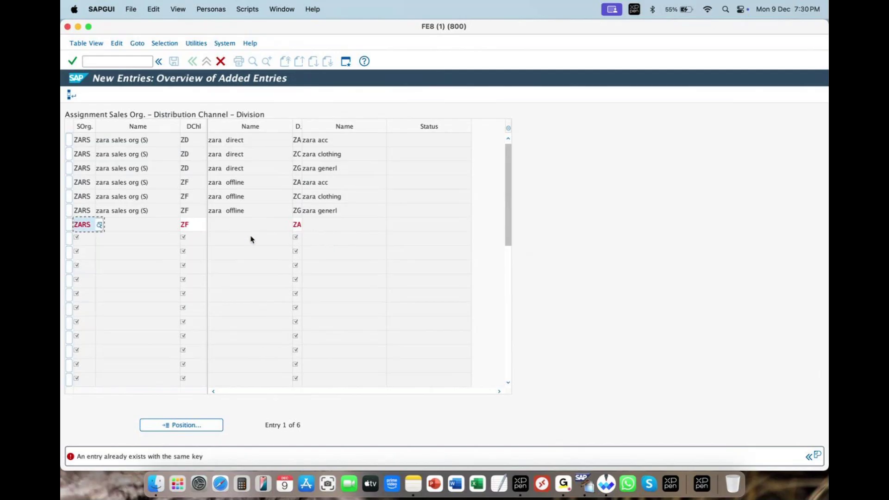
Set the distribution channel of the rejected ZARS entry with division ZA to ZO and validate the row.
{"action": "left_click", "coordinate": [198, 226]}
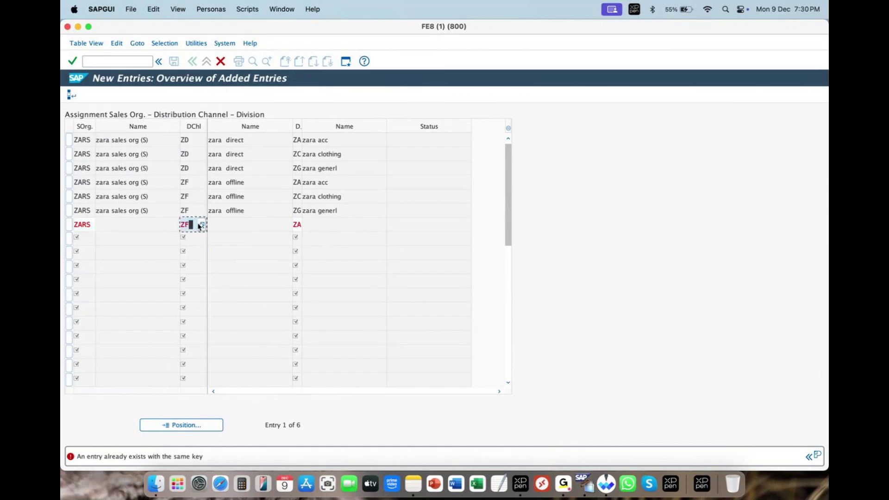
{"action": "key", "text": "BackSpace"}
{"action": "key", "text": "Down"}
{"action": "key", "text": "Down"}
{"action": "key", "text": "Down"}
{"action": "key", "text": "Return"}
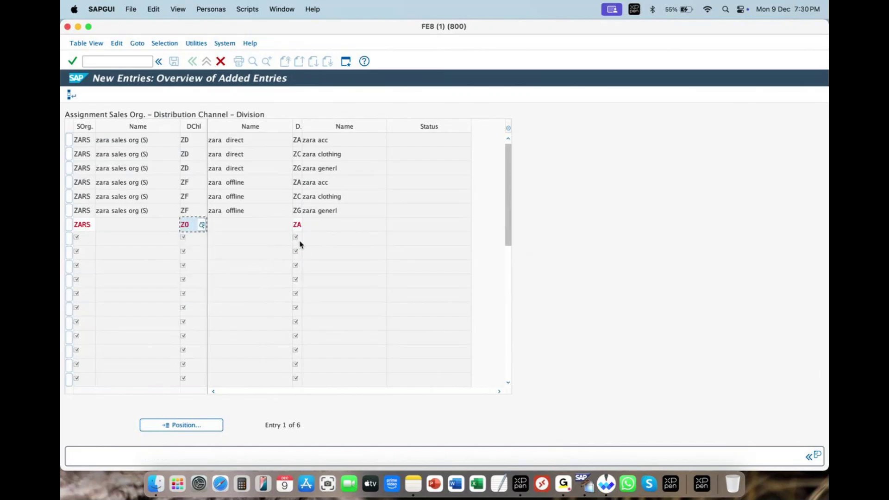
{"action": "key", "text": "Return"}
Add a sales area entry combining sales organization ZARS, distribution channel ZO and division ZG.
{"action": "type", "text": "zars"}
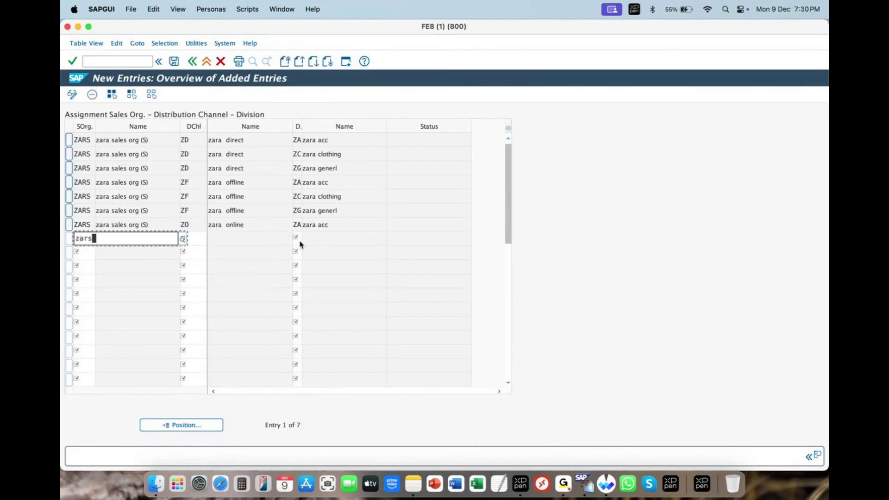
{"action": "left_click", "coordinate": [199, 238]}
{"action": "type", "text": "zo"}
{"action": "left_click", "coordinate": [301, 239]}
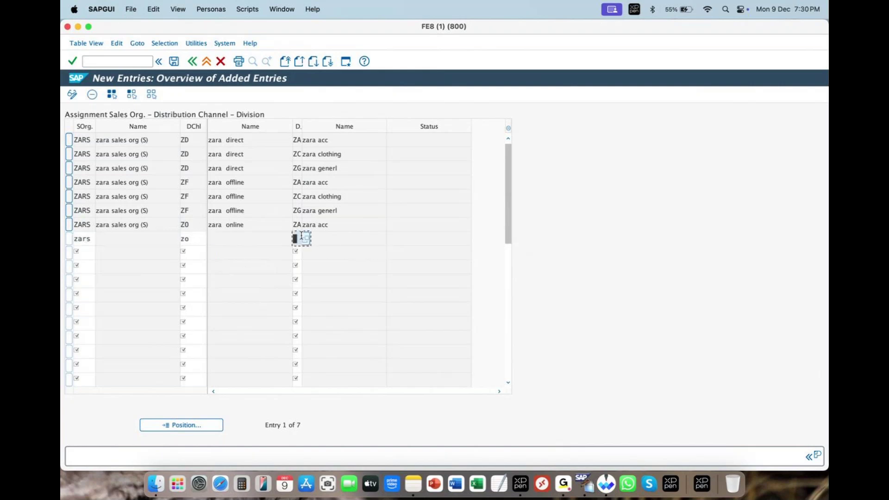
{"action": "type", "text": "zg"}
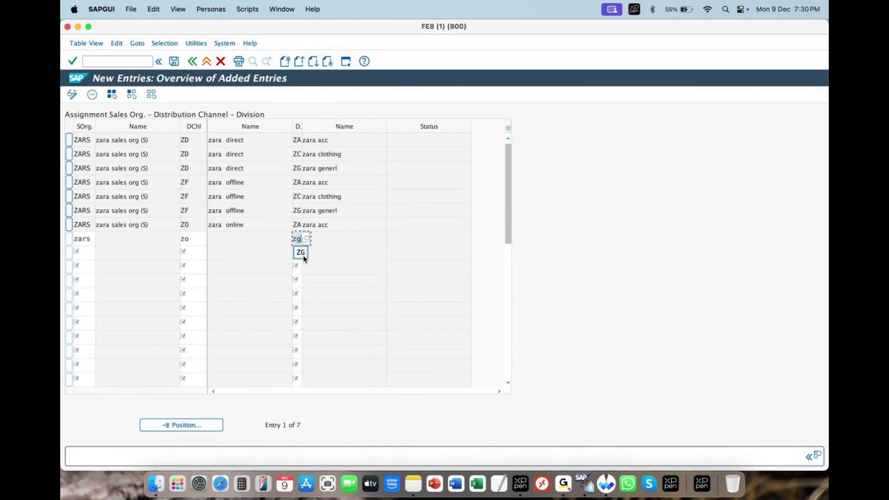
{"action": "left_click", "coordinate": [301, 253]}
{"action": "key", "text": "Return"}
Start another sales area entry in the row below ZARS / ZO / ZG, giving it division ZC.
{"action": "type", "text": "zars"}
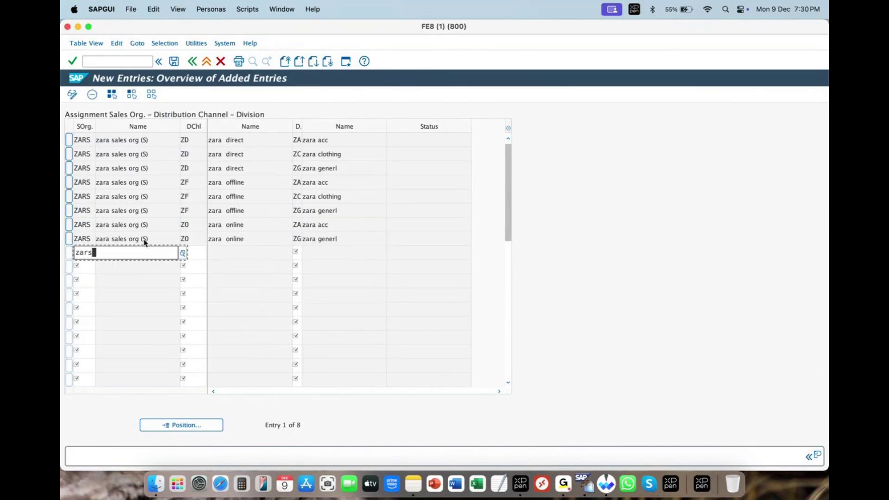
{"action": "left_click", "coordinate": [196, 252]}
{"action": "type", "text": "z"}
{"action": "left_click", "coordinate": [324, 257]}
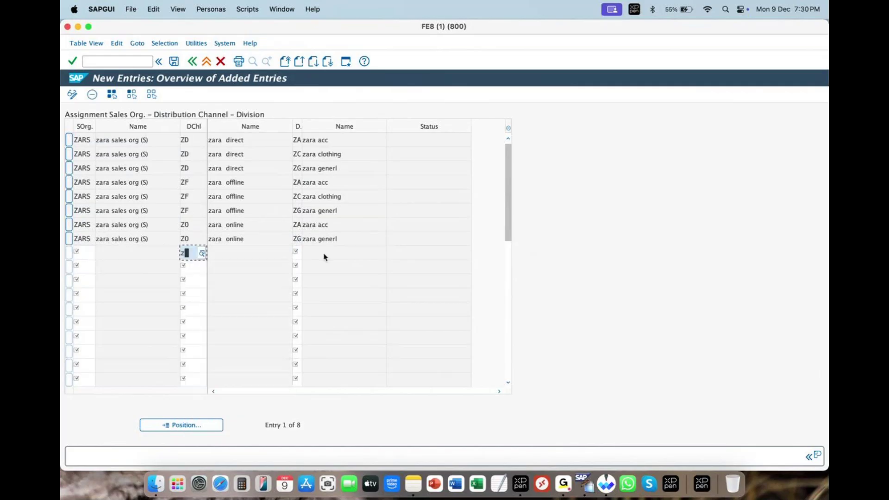
{"action": "left_click", "coordinate": [294, 250]}
{"action": "type", "text": "zc"}
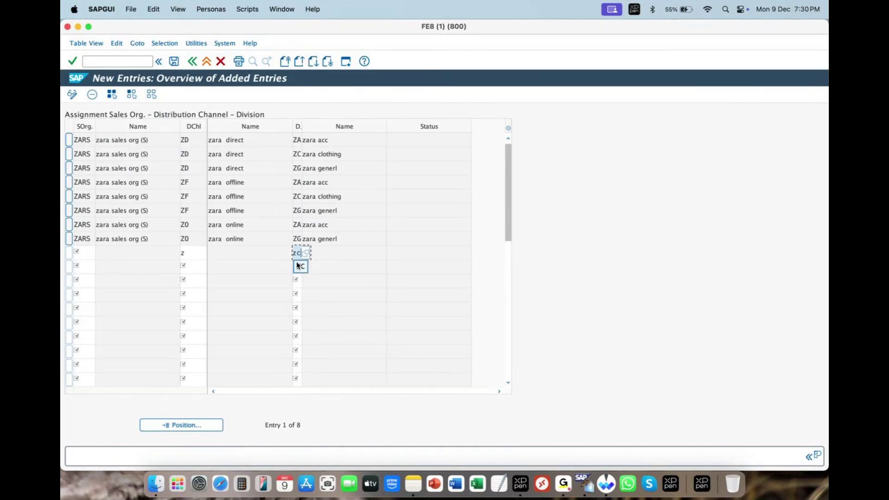
{"action": "left_click", "coordinate": [298, 266]}
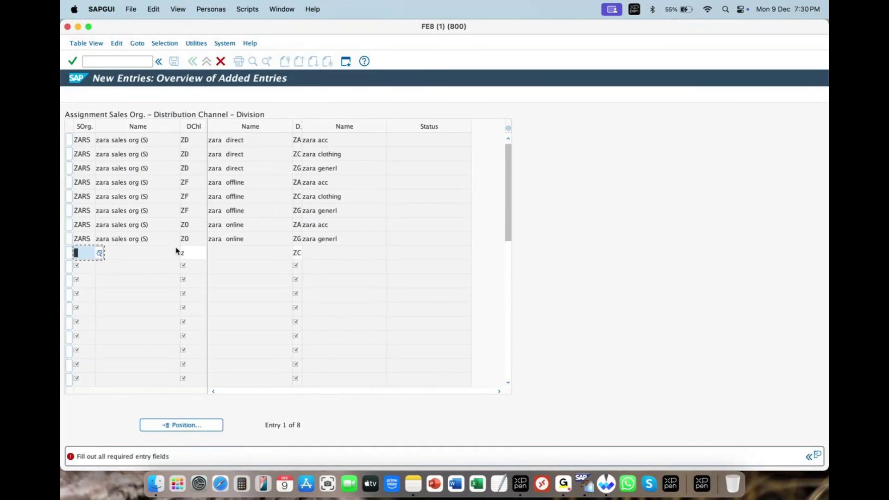
Complete the division ZC entry with sales organization ZARS and distribution channel ZO.
{"action": "type", "text": "zars"}
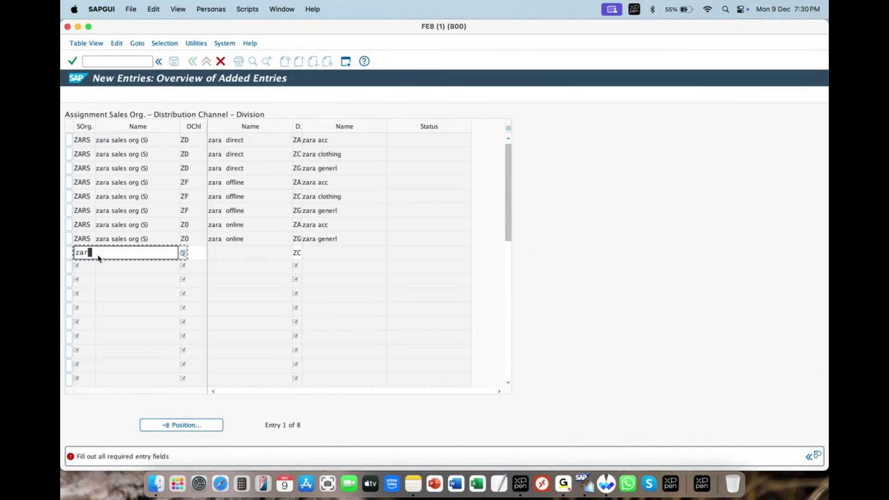
{"action": "left_click", "coordinate": [193, 253]}
{"action": "type", "text": "zo"}
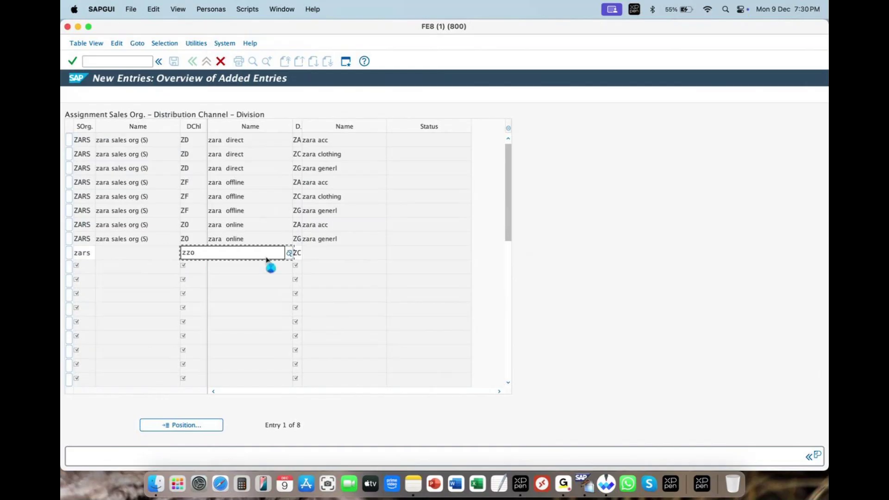
{"action": "key", "text": "BackSpace"}
{"action": "key", "text": "BackSpace"}
{"action": "type", "text": "o"}
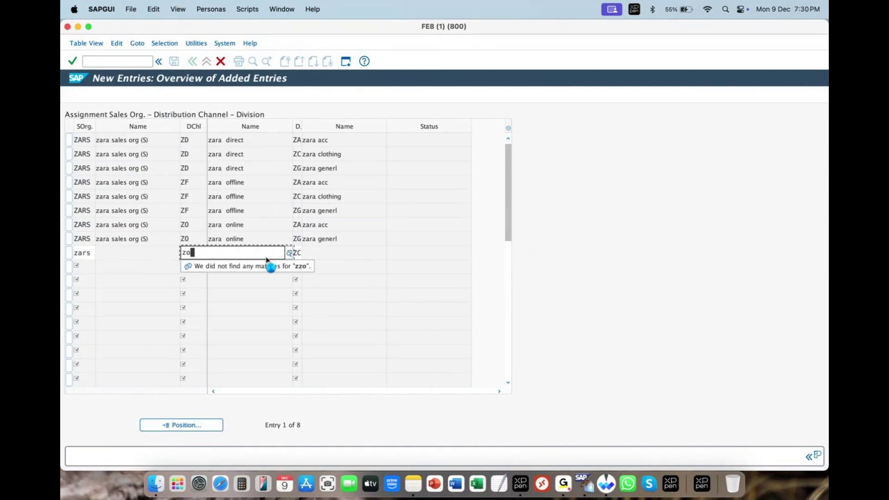
{"action": "left_click", "coordinate": [245, 301]}
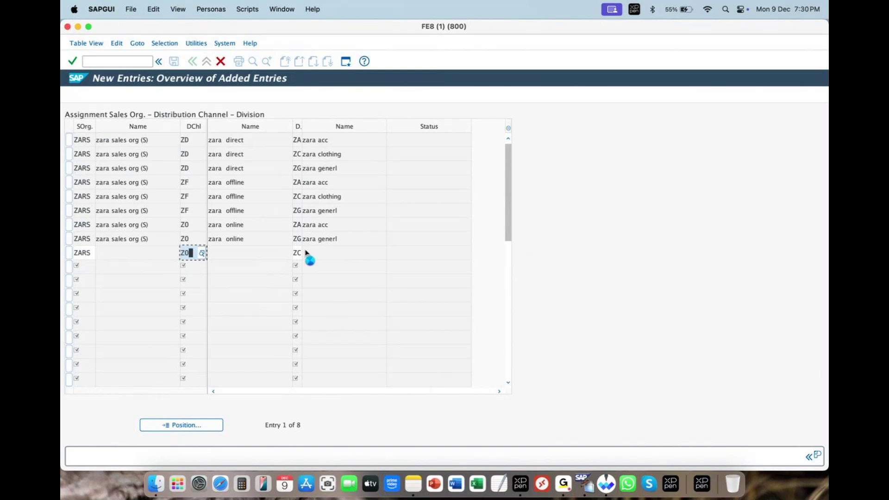
Mark the ZO, ZF and ZD distribution channel groups with vertical pen strokes.
{"action": "left_click", "coordinate": [418, 42]}
{"action": "left_click", "coordinate": [179, 227]}
{"action": "left_click_drag", "start_coordinate": [178, 233], "coordinate": [178, 251]}
{"action": "left_click_drag", "start_coordinate": [187, 179], "coordinate": [189, 209]}
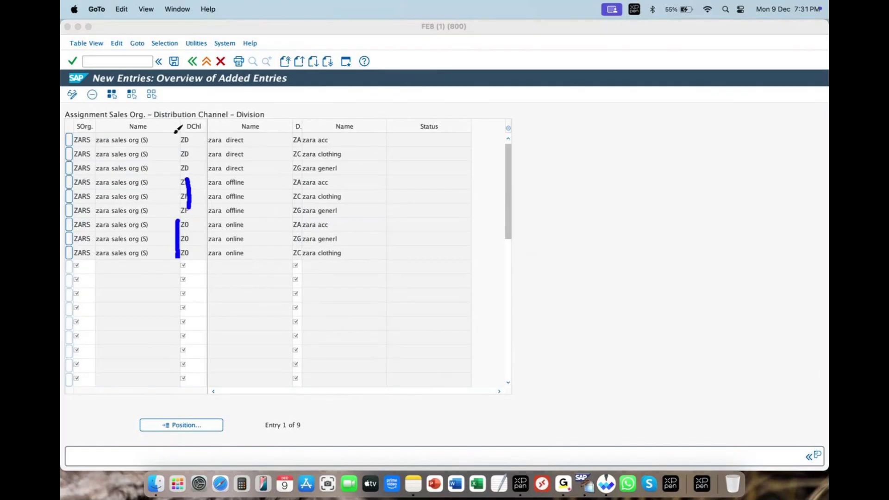
{"action": "left_click_drag", "start_coordinate": [173, 135], "coordinate": [174, 170]}
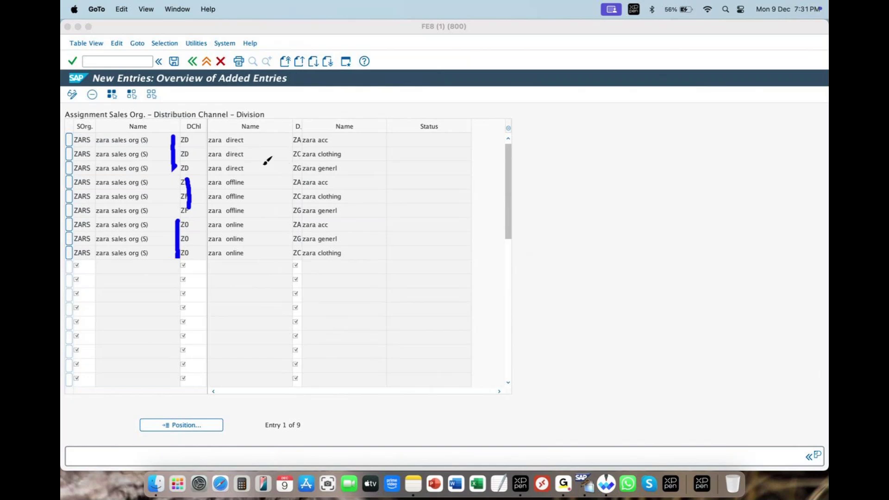
Draw branching lines from the direct, offline and online channels to their three divisions.
{"action": "mouse_move", "coordinate": [294, 131]}
{"action": "left_mouse_down"}
{"action": "mouse_move", "coordinate": [246, 152]}
{"action": "mouse_move", "coordinate": [283, 153]}
{"action": "mouse_move", "coordinate": [259, 160]}
{"action": "mouse_move", "coordinate": [280, 170]}
{"action": "left_mouse_up"}
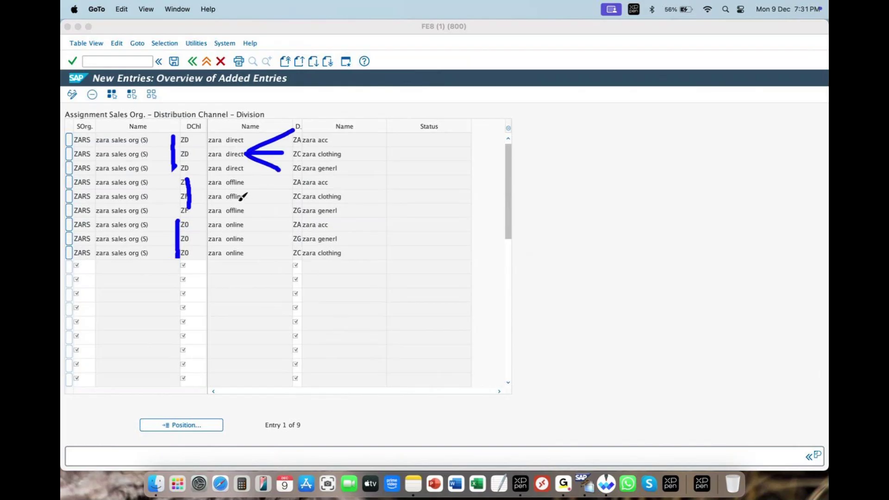
{"action": "mouse_move", "coordinate": [238, 199]}
{"action": "left_mouse_down"}
{"action": "mouse_move", "coordinate": [291, 185]}
{"action": "mouse_move", "coordinate": [283, 212]}
{"action": "left_mouse_up"}
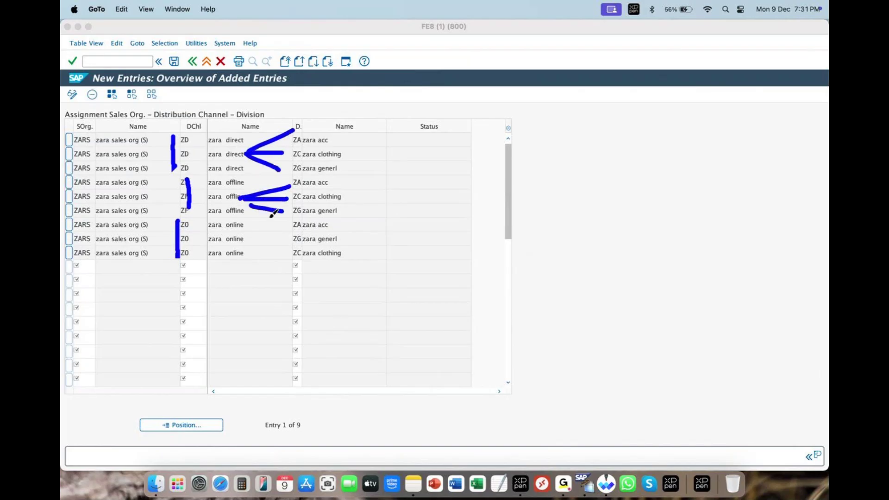
{"action": "left_click_drag", "start_coordinate": [240, 239], "coordinate": [273, 238]}
{"action": "mouse_move", "coordinate": [262, 240]}
{"action": "left_mouse_down"}
{"action": "mouse_move", "coordinate": [282, 252]}
{"action": "mouse_move", "coordinate": [296, 241]}
{"action": "left_mouse_up"}
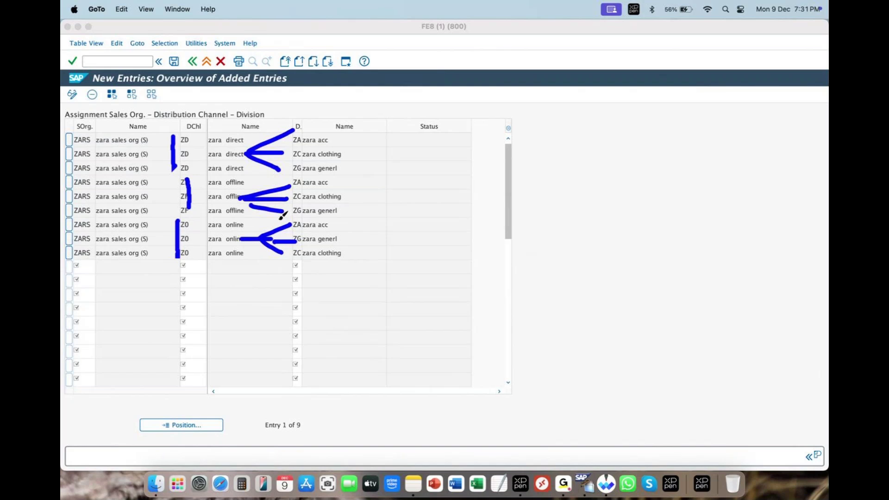
Mark each channel's division group, write "All" beside them, and clear the pen annotations.
{"action": "left_click_drag", "start_coordinate": [350, 129], "coordinate": [345, 250]}
{"action": "left_click_drag", "start_coordinate": [369, 230], "coordinate": [401, 191]}
{"action": "mouse_move", "coordinate": [393, 175]}
{"action": "left_mouse_down"}
{"action": "mouse_move", "coordinate": [397, 201]}
{"action": "mouse_move", "coordinate": [413, 199]}
{"action": "mouse_move", "coordinate": [371, 219]}
{"action": "left_mouse_up"}
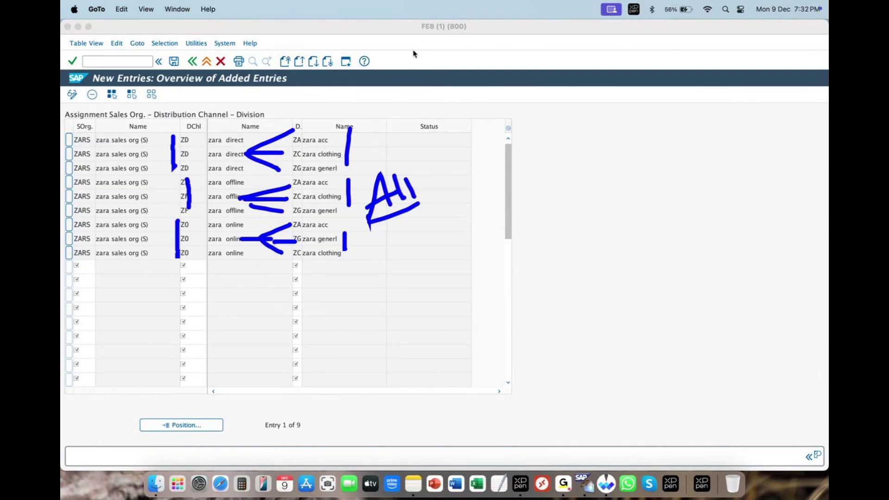
{"action": "key", "text": "Escape"}
Save the ZARS sales area entries to the zara customizing request and return to the implementation guide.
{"action": "left_click", "coordinate": [173, 61]}
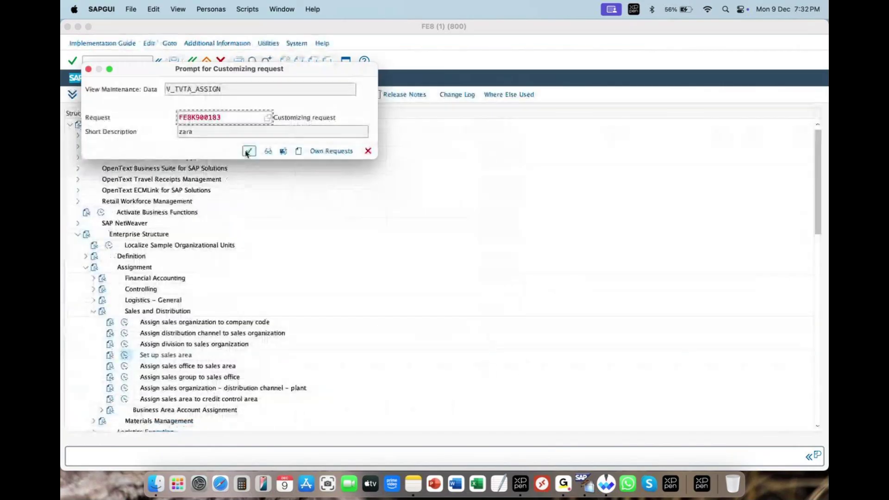
{"action": "left_click", "coordinate": [249, 151]}
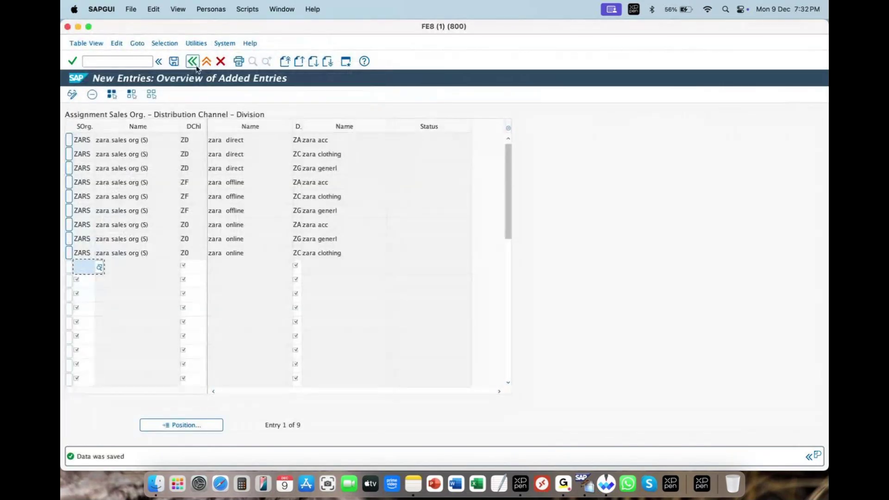
{"action": "left_click", "coordinate": [192, 62]}
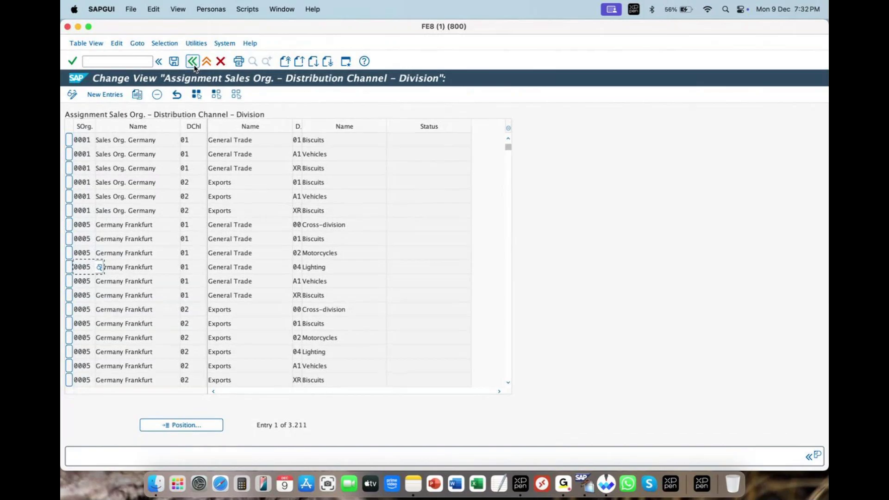
{"action": "left_click", "coordinate": [193, 62]}
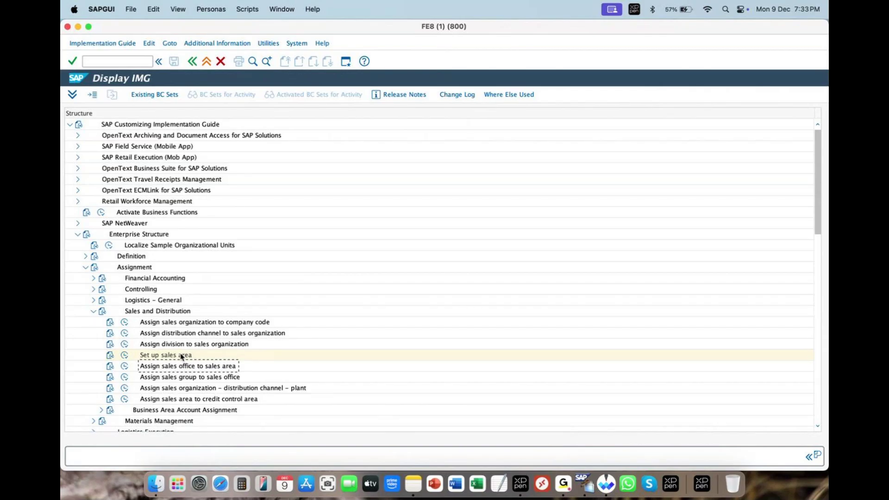
Start a new sales office to sales area assignment with sales organization ZARS and distribution channel ZD.
{"action": "left_click", "coordinate": [125, 367]}
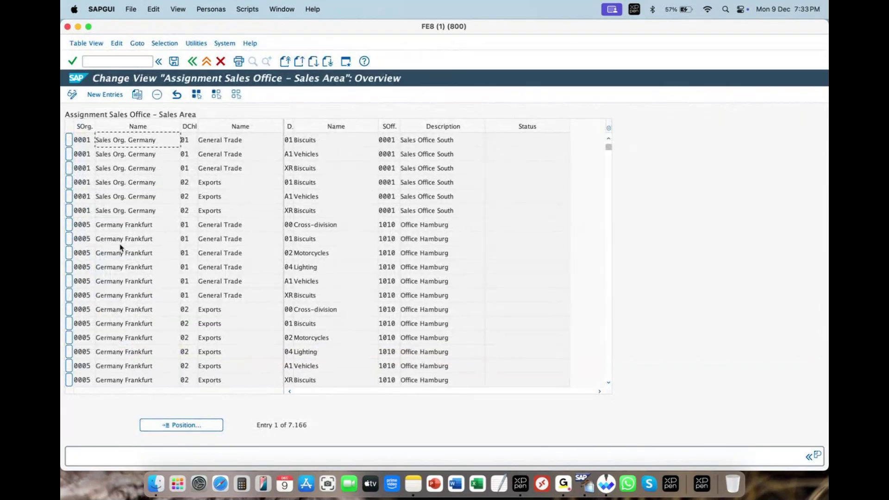
{"action": "left_click", "coordinate": [109, 96]}
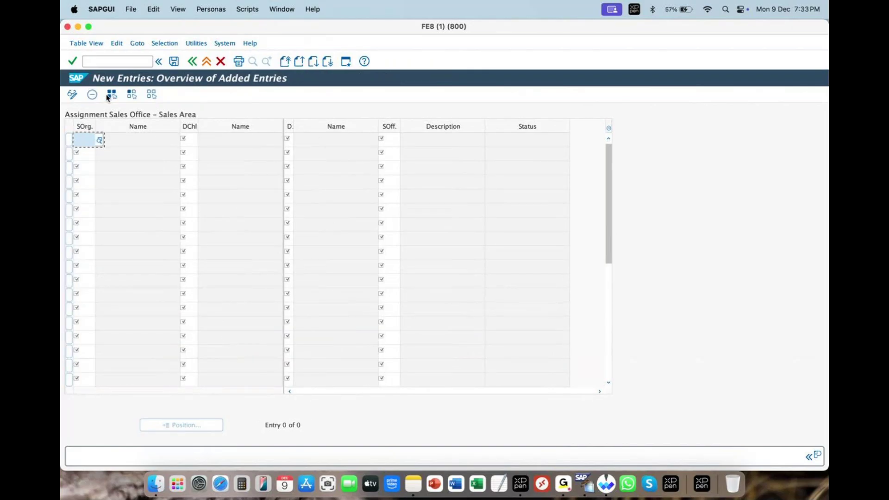
{"action": "type", "text": "zars"}
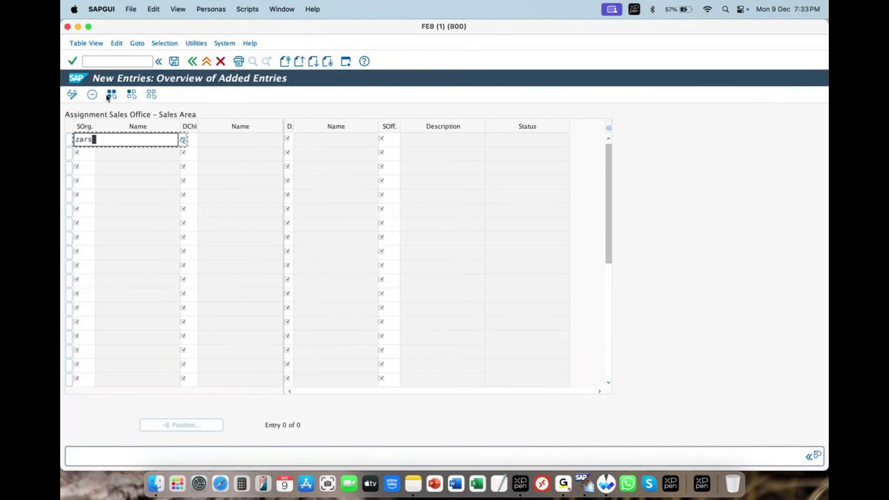
{"action": "left_click", "coordinate": [197, 139]}
{"action": "left_click", "coordinate": [200, 139]}
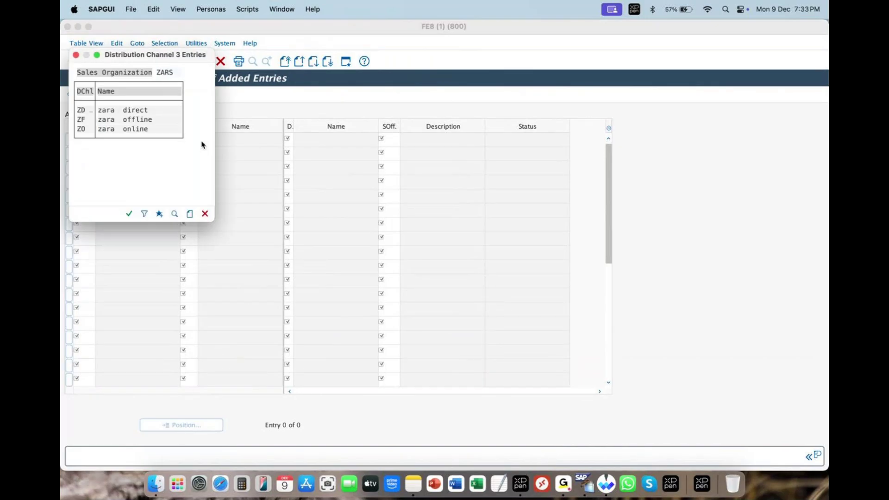
{"action": "left_click", "coordinate": [133, 113]}
{"action": "double_click", "coordinate": [133, 112]}
Complete the first assignment row with division ZA and sales office ZARF.
{"action": "left_click", "coordinate": [288, 138]}
{"action": "left_click", "coordinate": [298, 138]}
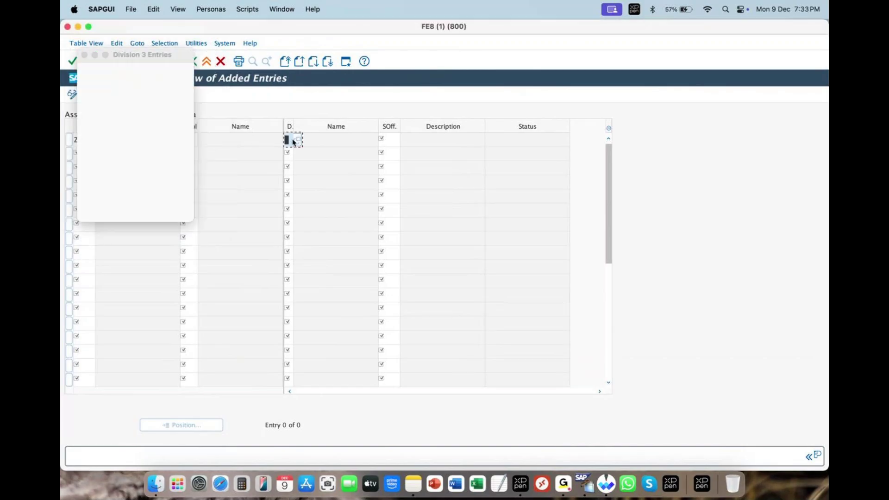
{"action": "double_click", "coordinate": [110, 111]}
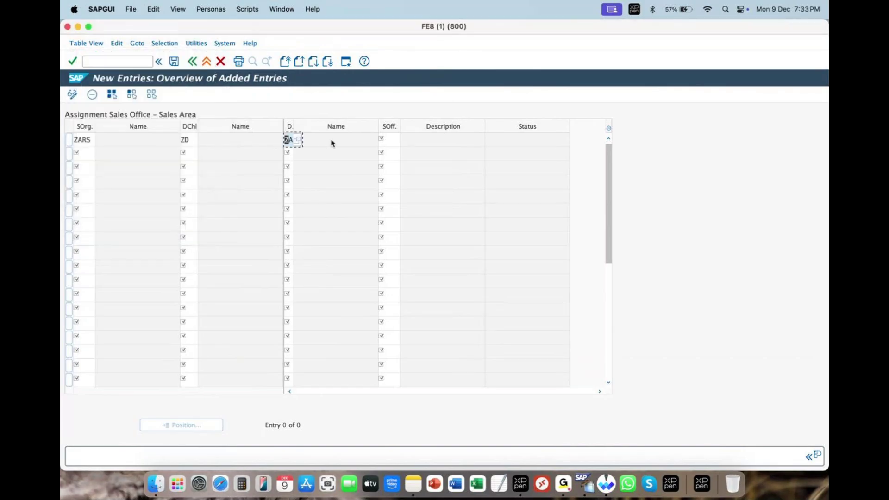
{"action": "left_click", "coordinate": [396, 140]}
{"action": "type", "text": "zarf"}
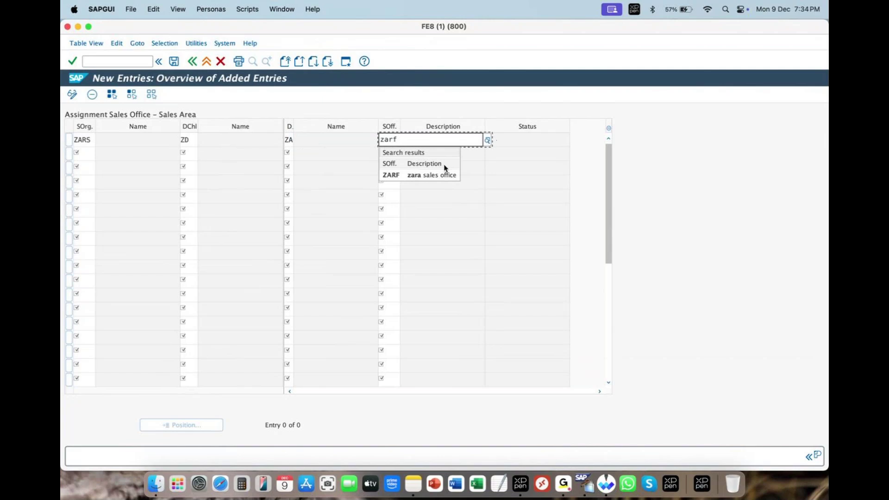
{"action": "left_click", "coordinate": [422, 175]}
{"action": "key", "text": "Return"}
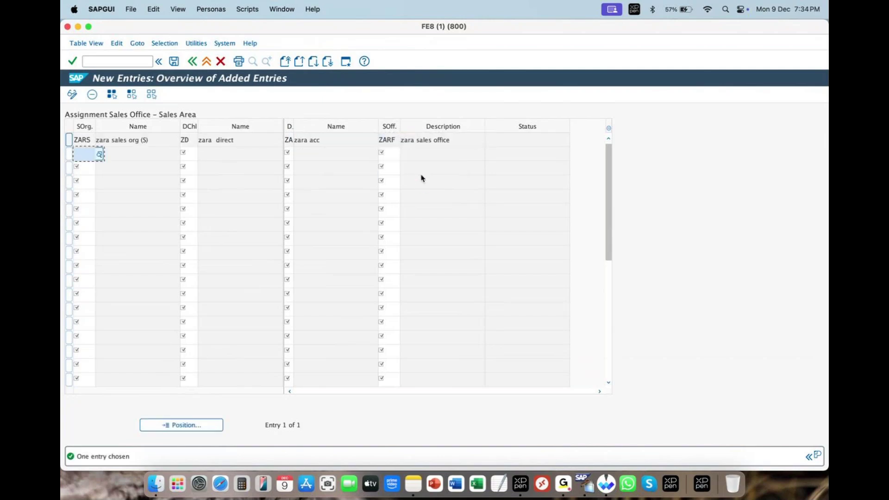
Start the second assignment row with sales organization ZARS, distribution channel ZD and division ZC.
{"action": "type", "text": "zars"}
{"action": "left_click", "coordinate": [192, 152]}
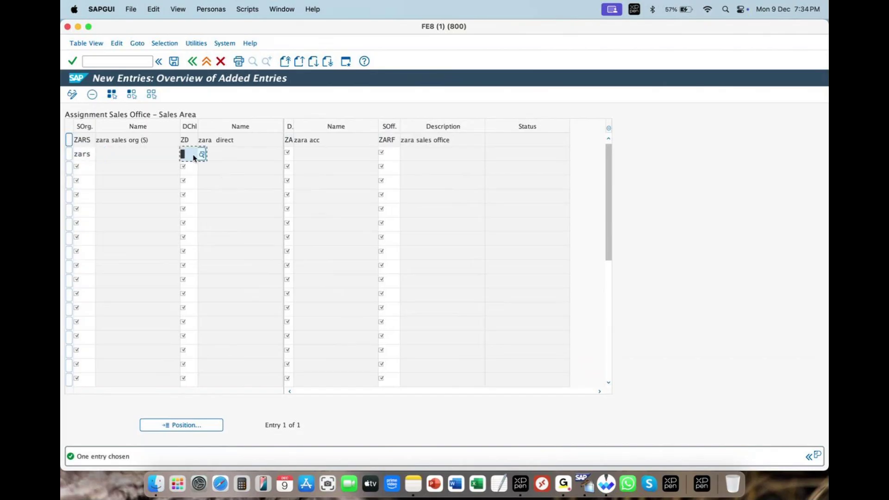
{"action": "type", "text": "zd"}
{"action": "left_click", "coordinate": [289, 154]}
{"action": "type", "text": "z"}
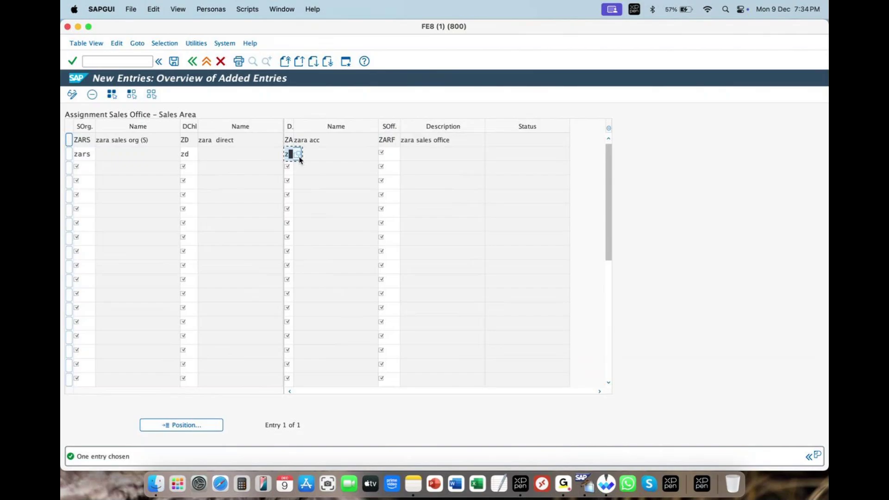
{"action": "left_click", "coordinate": [299, 157]}
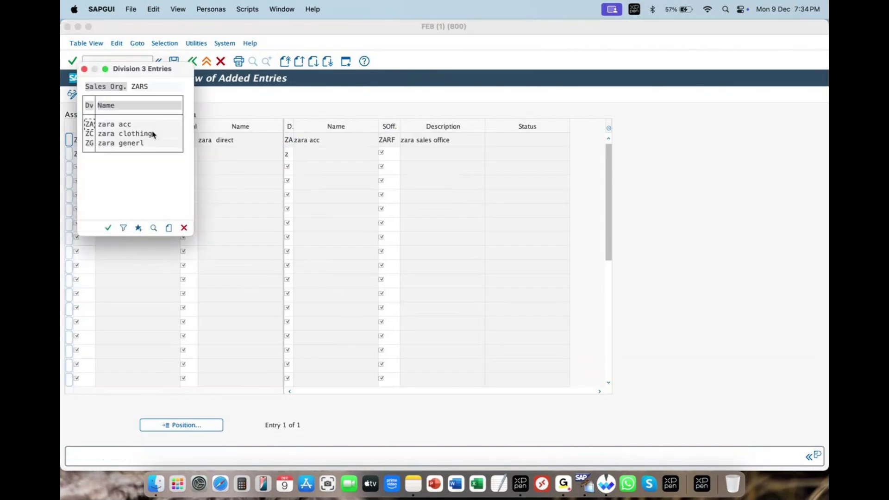
{"action": "double_click", "coordinate": [106, 135]}
Set the sales office of the direct clothing row to ZARF and confirm the entry.
{"action": "left_click", "coordinate": [380, 154]}
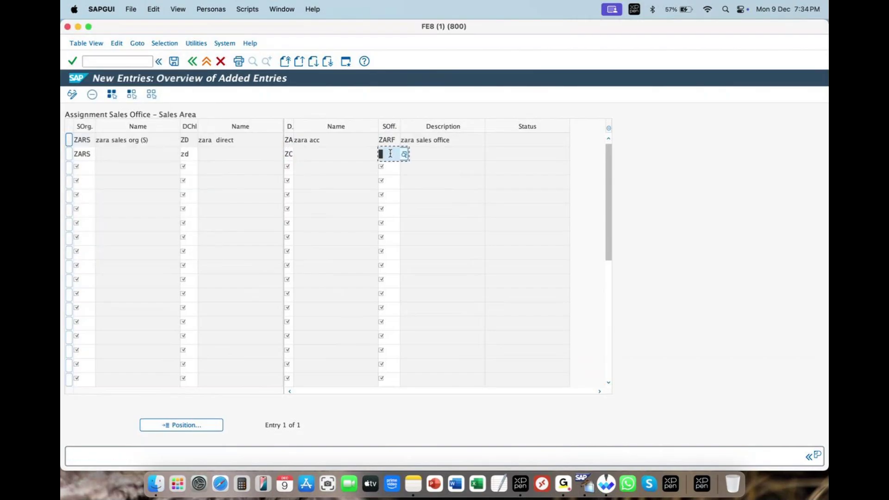
{"action": "type", "text": "zarg"}
{"action": "key", "text": "BackSpace"}
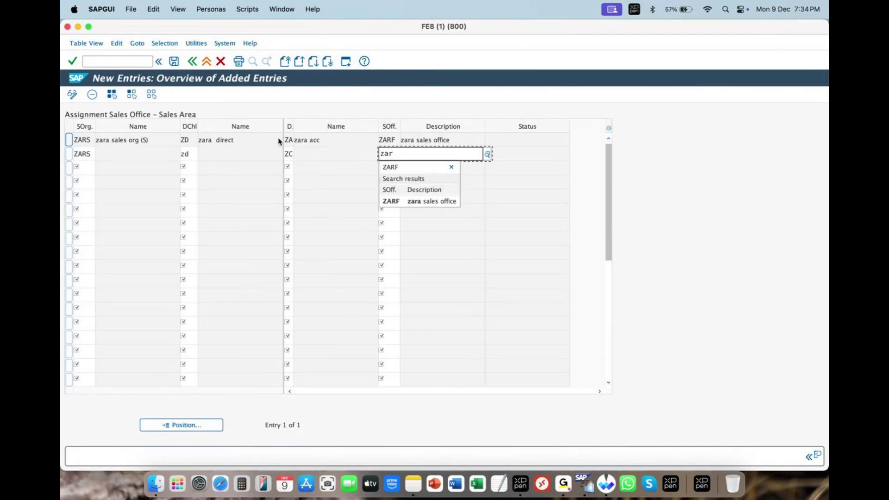
{"action": "key", "text": "Escape"}
{"action": "key", "text": "BackSpace"}
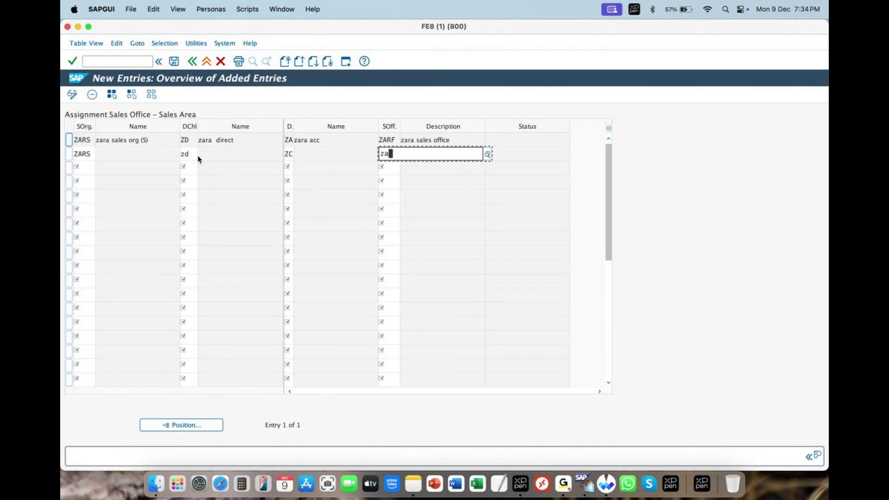
{"action": "left_click", "coordinate": [196, 155]}
{"action": "key", "text": "BackSpace"}
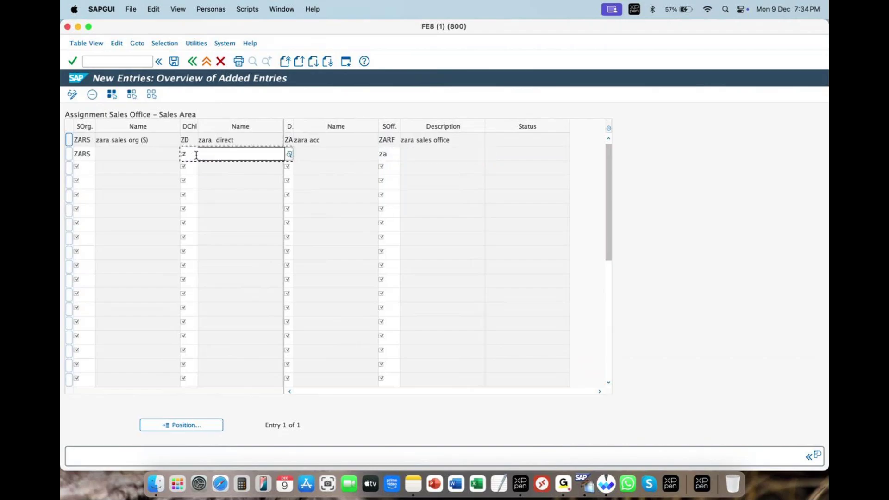
{"action": "type", "text": "d"}
{"action": "key", "text": "Escape"}
{"action": "left_click", "coordinate": [390, 155]}
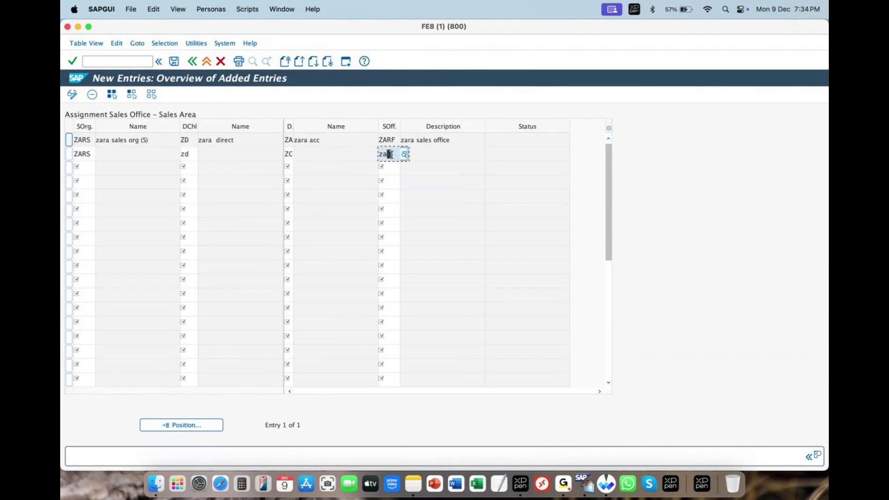
{"action": "type", "text": "rf"}
{"action": "key", "text": "Return"}
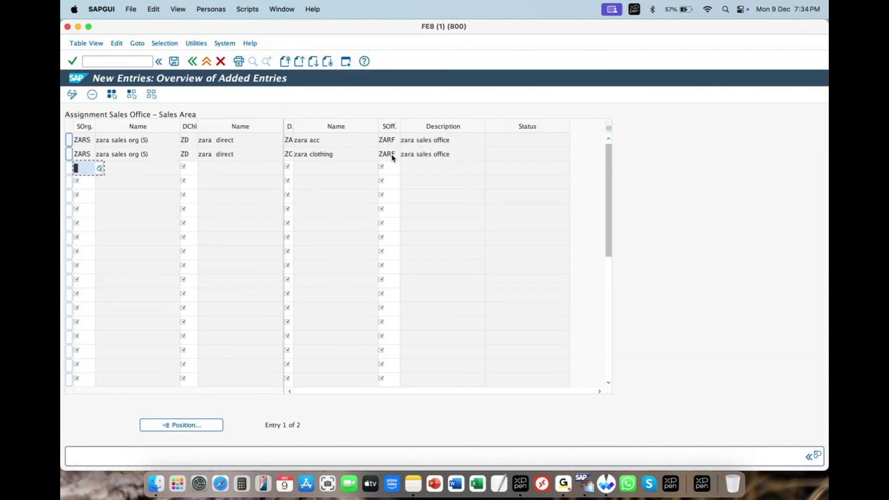
Add an assignment of sales office ZARF to sales organization ZARS, distribution channel ZD and division ZG.
{"action": "type", "text": "zars"}
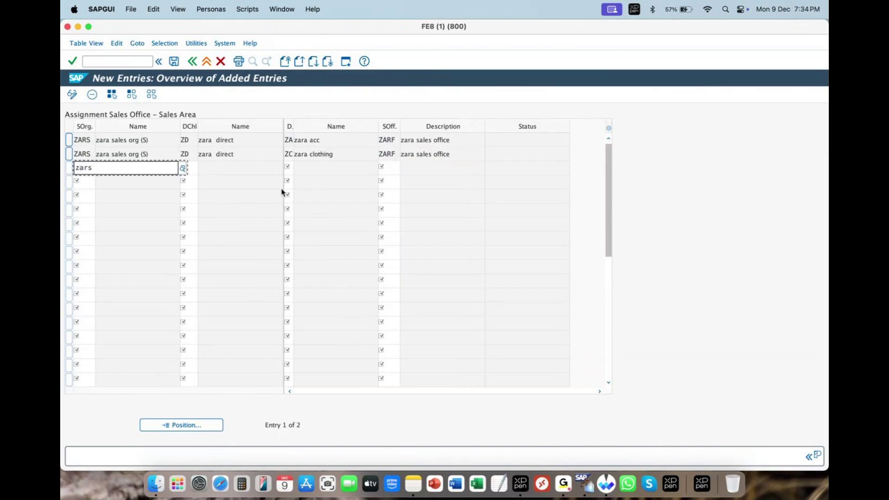
{"action": "left_click", "coordinate": [202, 173]}
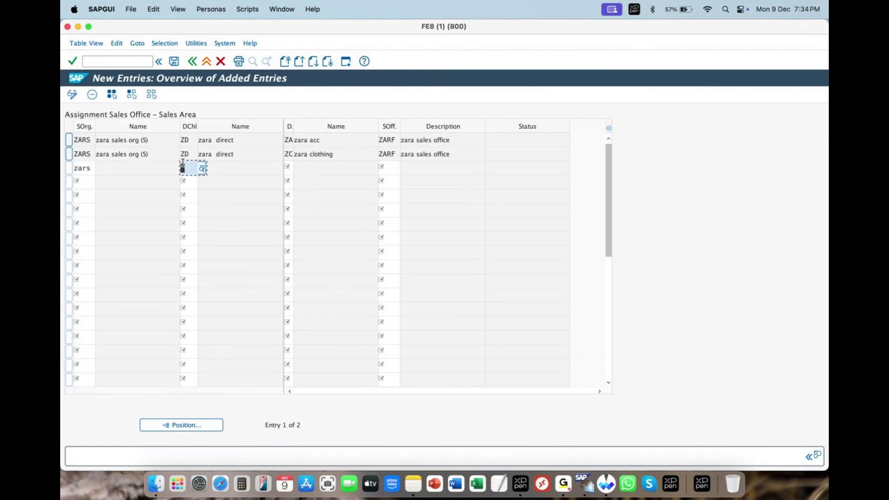
{"action": "type", "text": "zd"}
{"action": "left_click", "coordinate": [296, 168]}
{"action": "left_click", "coordinate": [297, 169]}
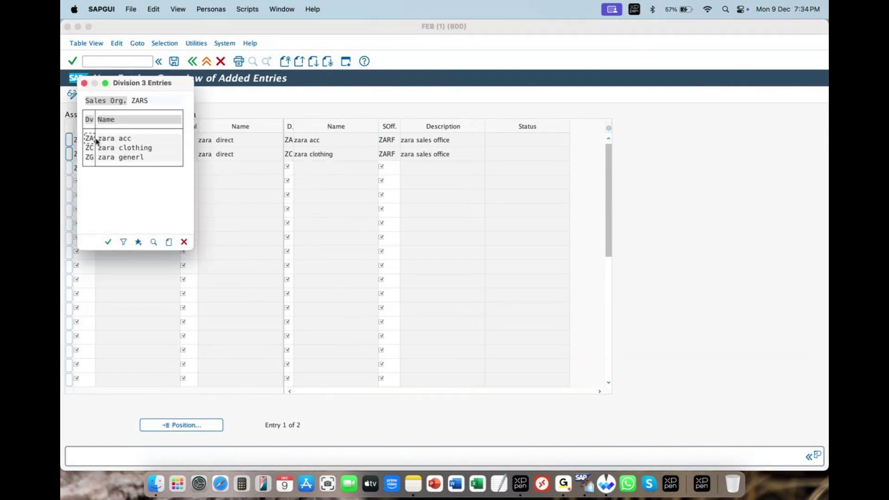
{"action": "left_click", "coordinate": [111, 157]}
{"action": "left_click", "coordinate": [108, 242]}
{"action": "left_click", "coordinate": [387, 168]}
{"action": "type", "text": "zarf"}
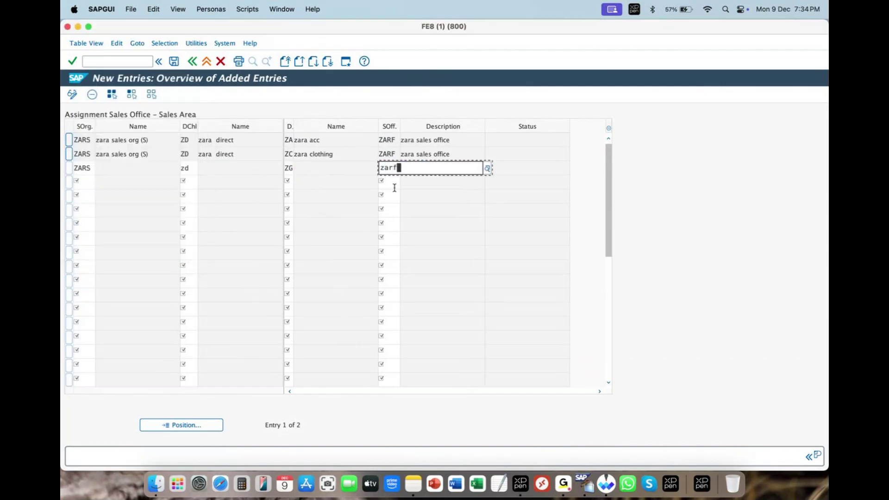
{"action": "key", "text": "Return"}
Add an assignment of sales office ZARF to sales organization ZARS, distribution channel ZF and division ZA.
{"action": "type", "text": "zars"}
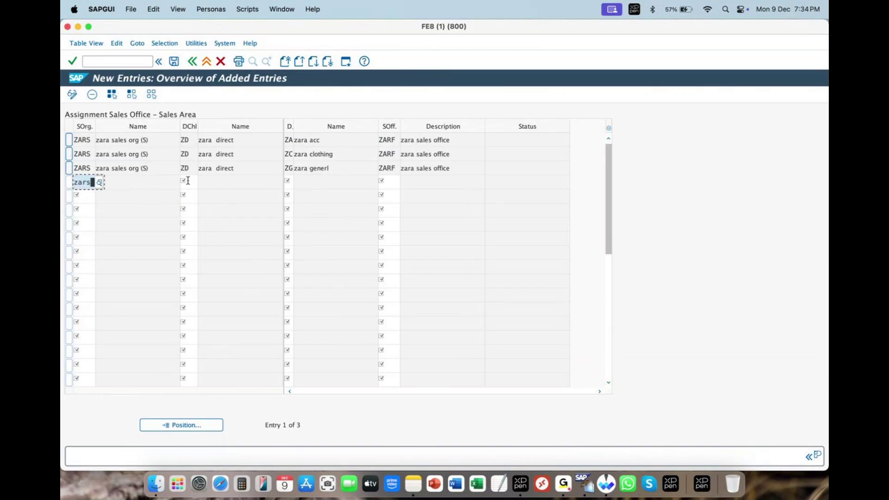
{"action": "left_click", "coordinate": [206, 183]}
{"action": "left_click", "coordinate": [203, 183]}
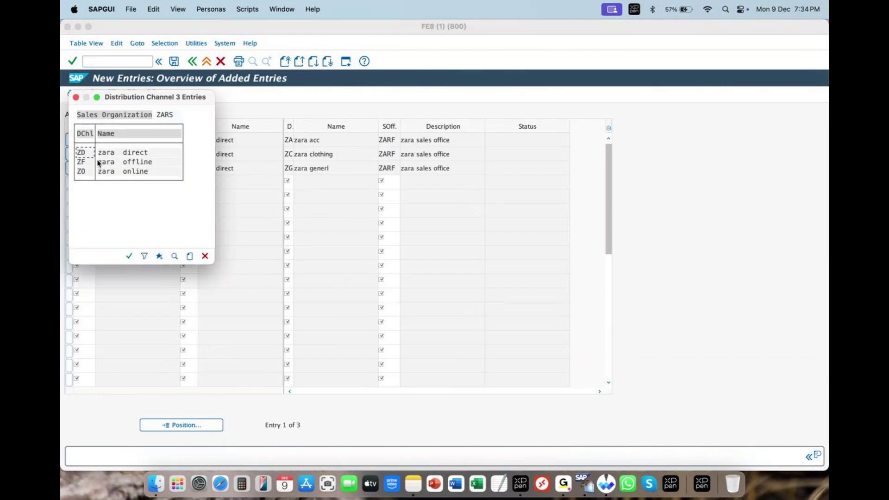
{"action": "double_click", "coordinate": [96, 161]}
{"action": "left_click", "coordinate": [287, 182]}
{"action": "type", "text": "za"}
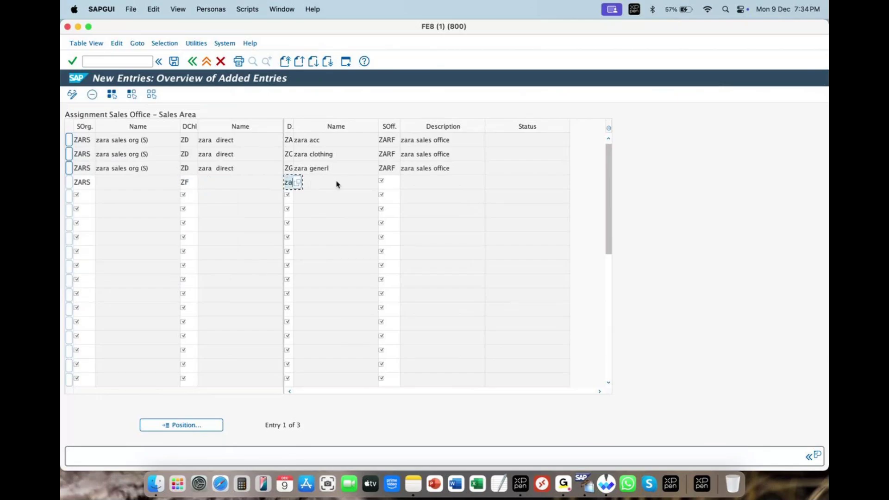
{"action": "left_click", "coordinate": [383, 181]}
{"action": "type", "text": "zarf"}
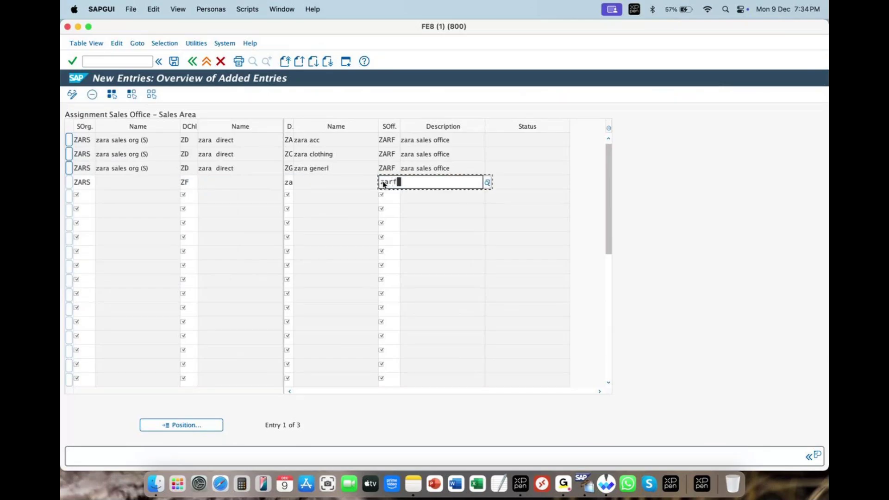
{"action": "key", "text": "Return"}
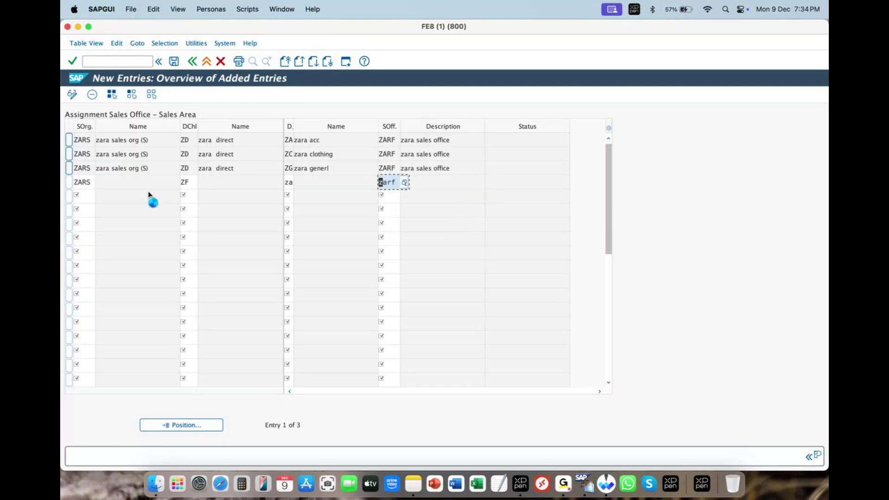
Start the fifth assignment row with sales organization ZARF and distribution channel ZF.
{"action": "type", "text": "ars"}
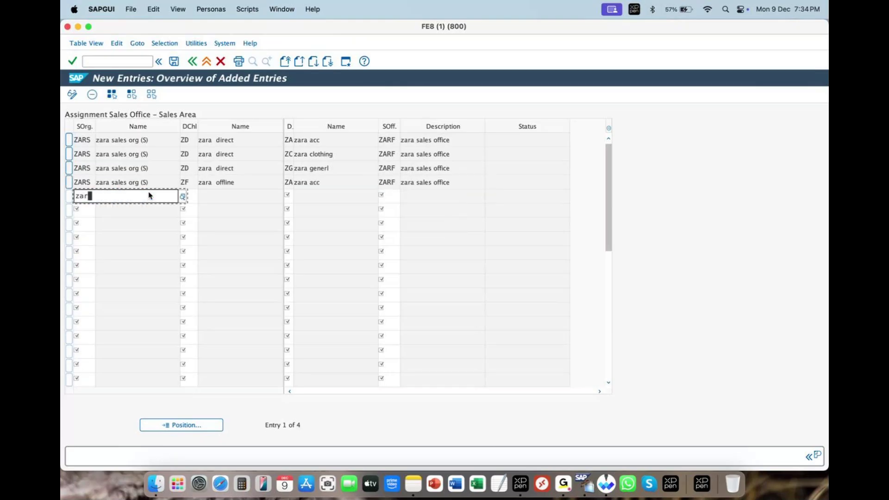
{"action": "key", "text": "Left"}
{"action": "key", "text": "Left"}
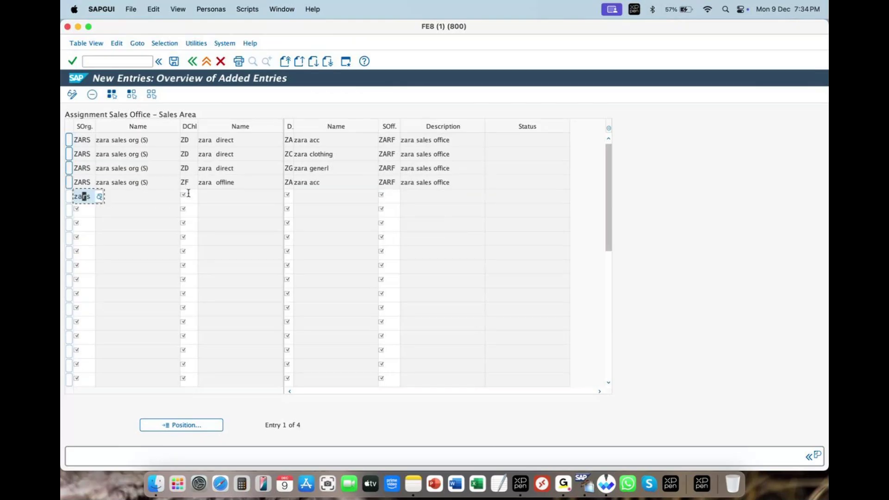
{"action": "type", "text": "zf"}
{"action": "left_click", "coordinate": [190, 194]}
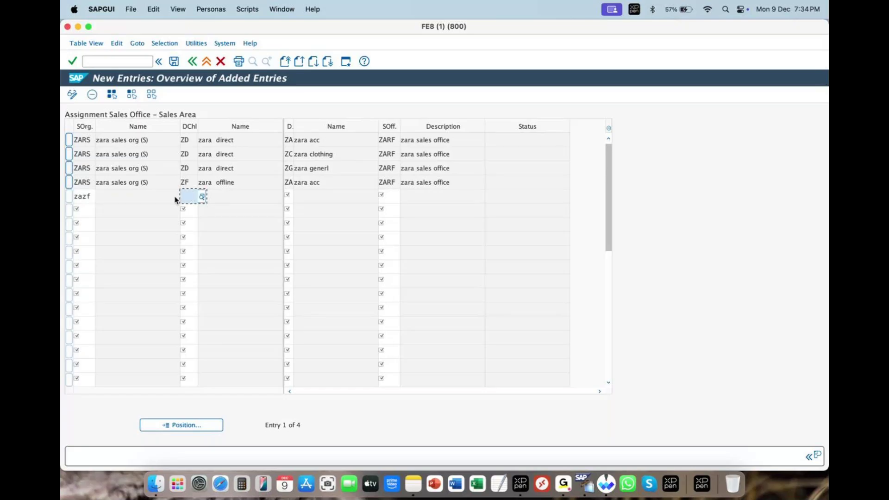
{"action": "left_click", "coordinate": [89, 195]}
{"action": "key", "text": "BackSpace"}
{"action": "key", "text": "BackSpace"}
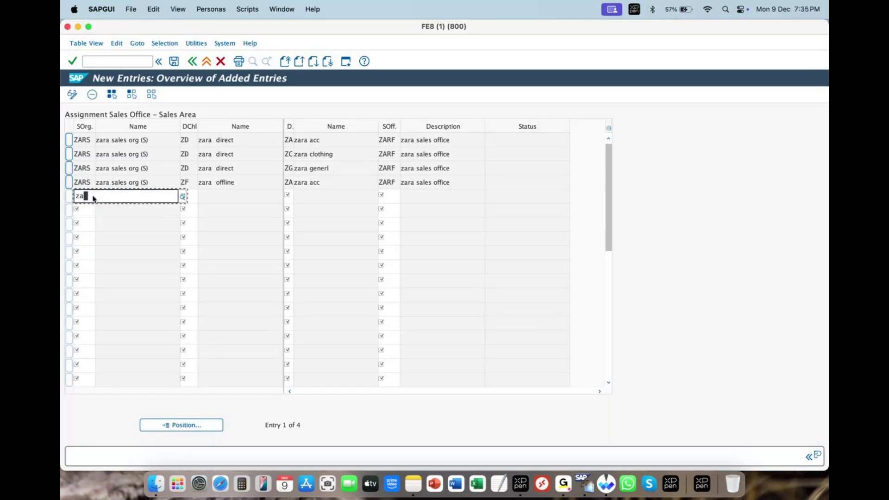
{"action": "type", "text": "rf"}
{"action": "left_click", "coordinate": [193, 197]}
{"action": "type", "text": "zf"}
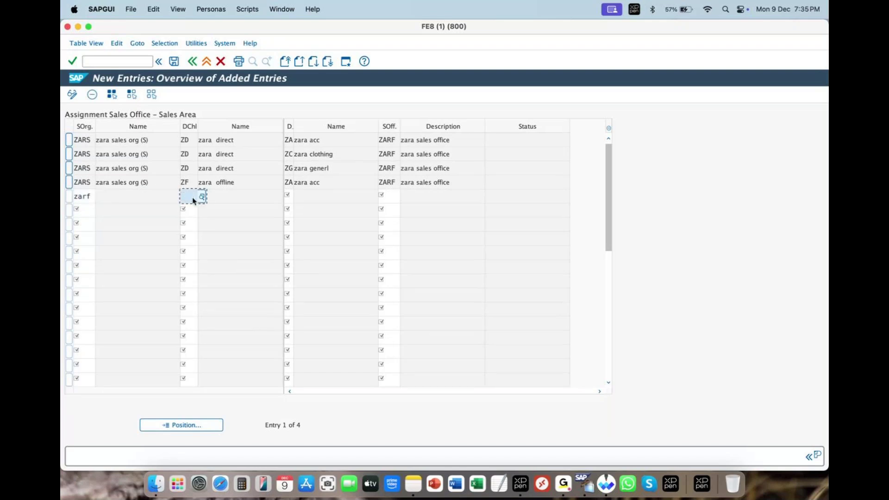
Enter division ZC and sales office ZARF in the fifth row and submit the entry.
{"action": "left_click", "coordinate": [332, 204]}
{"action": "left_click", "coordinate": [289, 196]}
{"action": "type", "text": "z"}
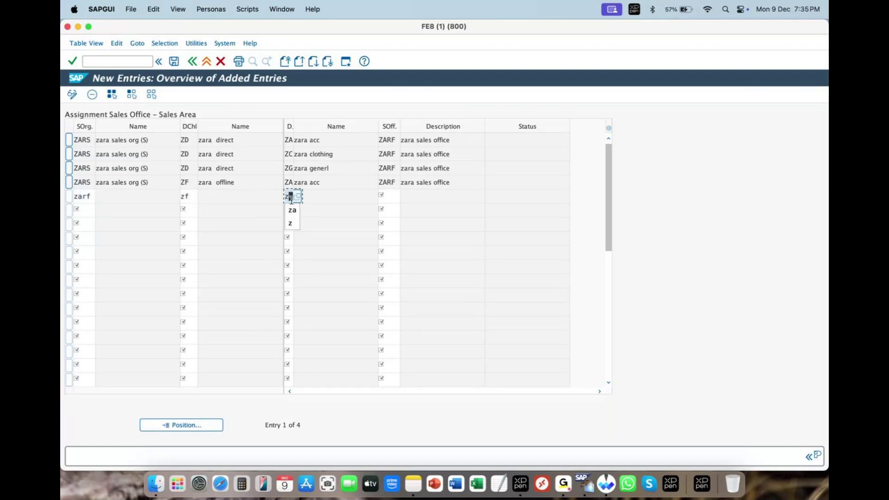
{"action": "type", "text": "c"}
{"action": "key", "text": "Tab"}
{"action": "left_click", "coordinate": [385, 196]}
{"action": "type", "text": "zarf"}
{"action": "key", "text": "Return"}
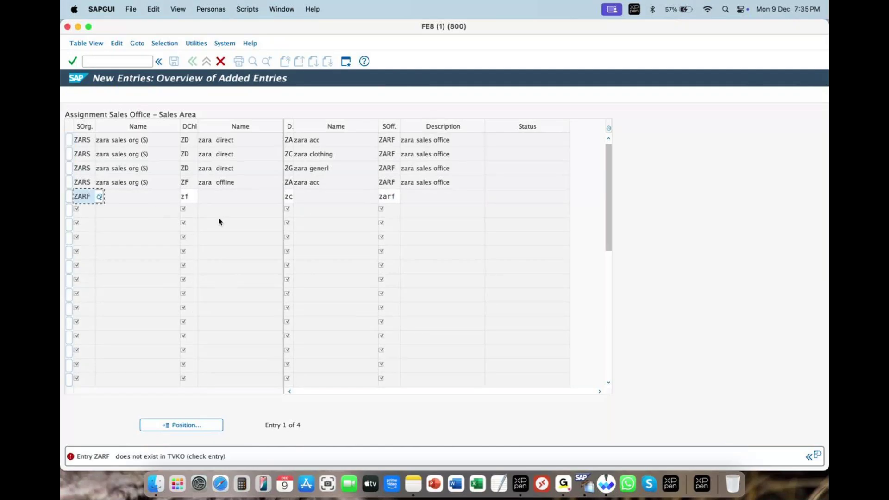
Correct the fifth row's sales organization to ZARS and confirm the entry.
{"action": "left_click", "coordinate": [186, 197]}
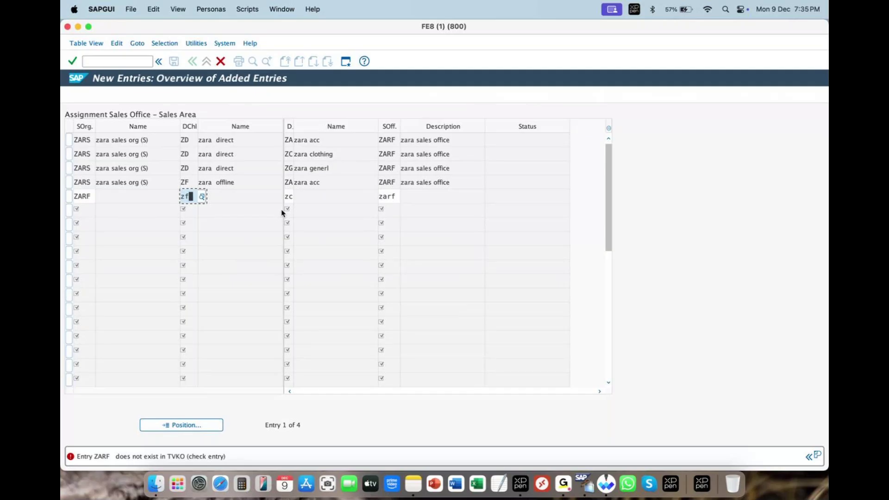
{"action": "left_click", "coordinate": [93, 197]}
{"action": "key", "text": "BackSpace"}
{"action": "type", "text": "S"}
{"action": "key", "text": "Return"}
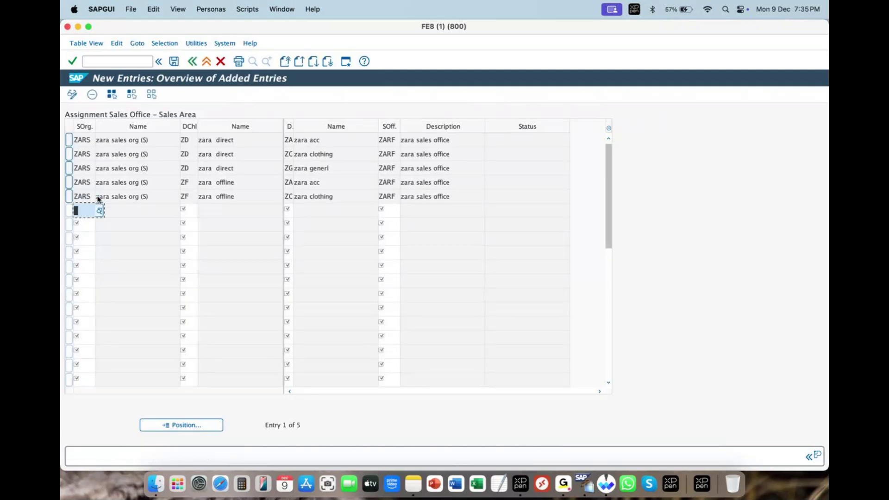
Add an assignment of sales office ZARF to sales organization ZARS, distribution channel ZF and division ZG.
{"action": "type", "text": "zars"}
{"action": "left_click", "coordinate": [196, 209]}
{"action": "type", "text": "zf"}
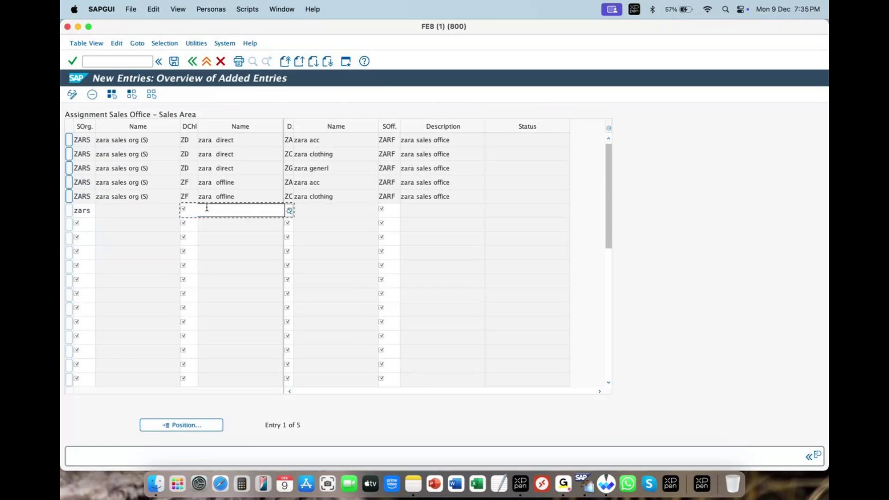
{"action": "key", "text": "Tab"}
{"action": "type", "text": "z"}
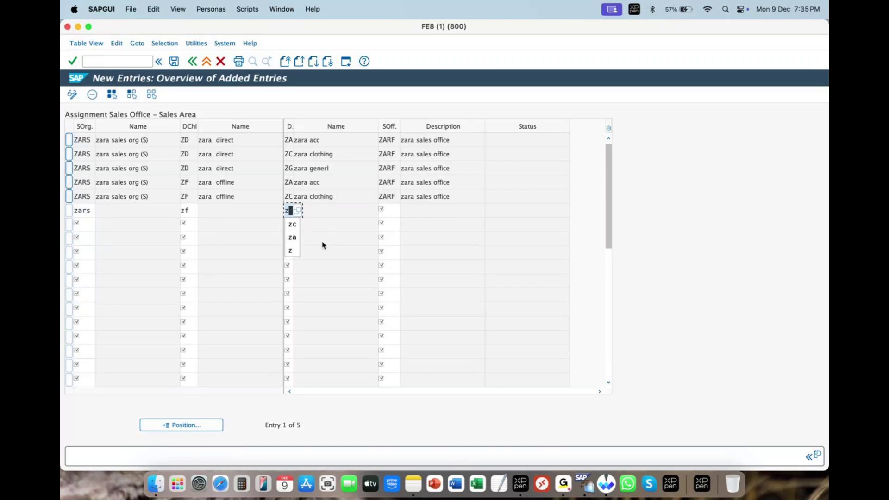
{"action": "type", "text": "g"}
{"action": "left_click", "coordinate": [389, 211]}
{"action": "type", "text": "zarf"}
{"action": "key", "text": "Return"}
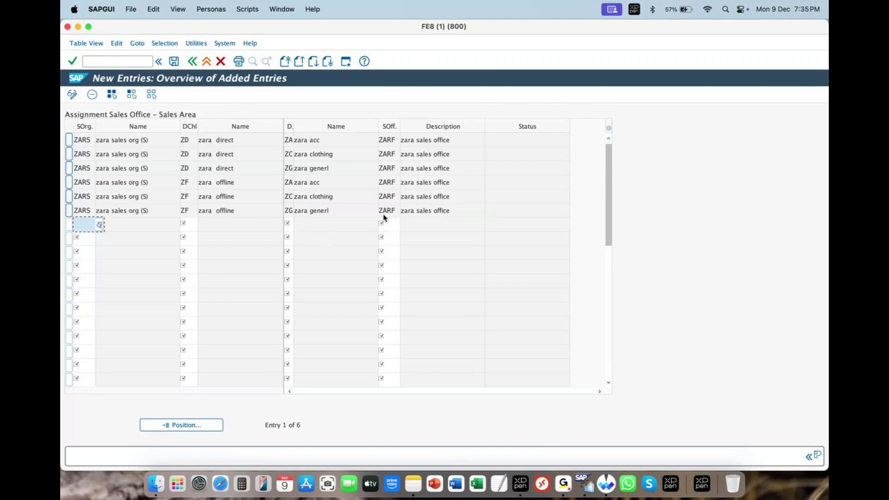
Add an assignment of sales office ZARF to sales organization ZARS, distribution channel ZO and division ZA.
{"action": "type", "text": "zars"}
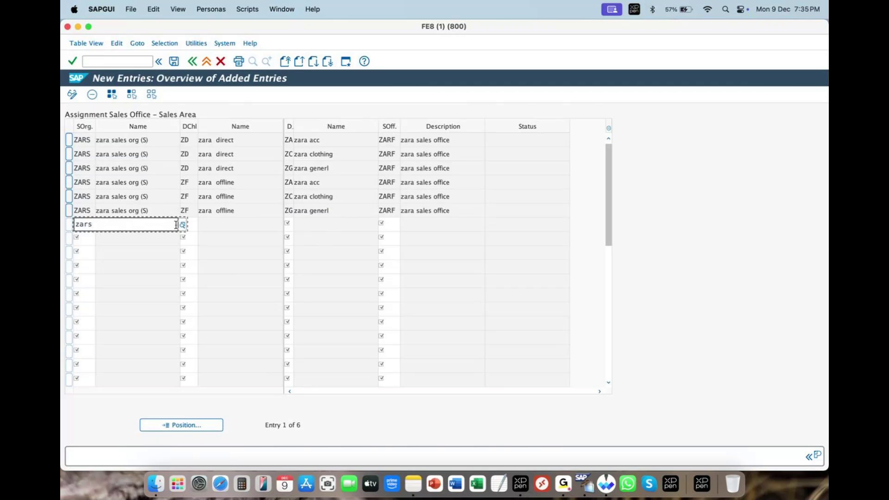
{"action": "left_click", "coordinate": [191, 225]}
{"action": "type", "text": "zo"}
{"action": "left_click", "coordinate": [292, 226]}
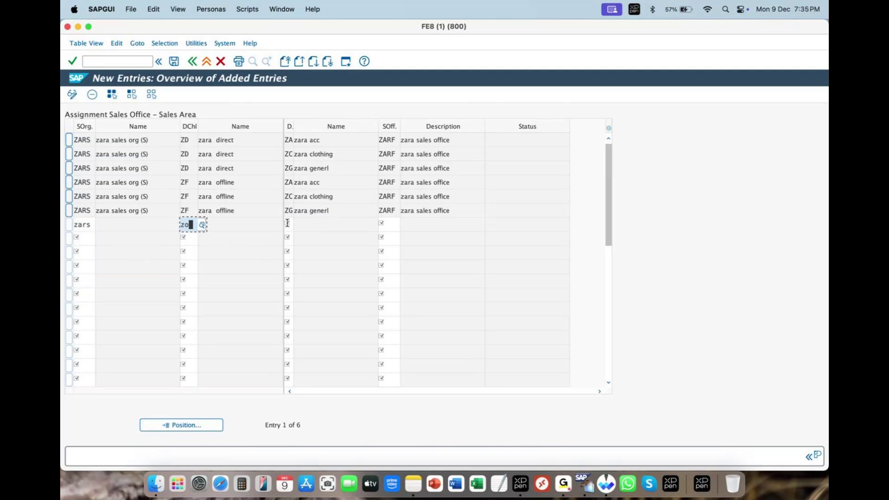
{"action": "type", "text": "za"}
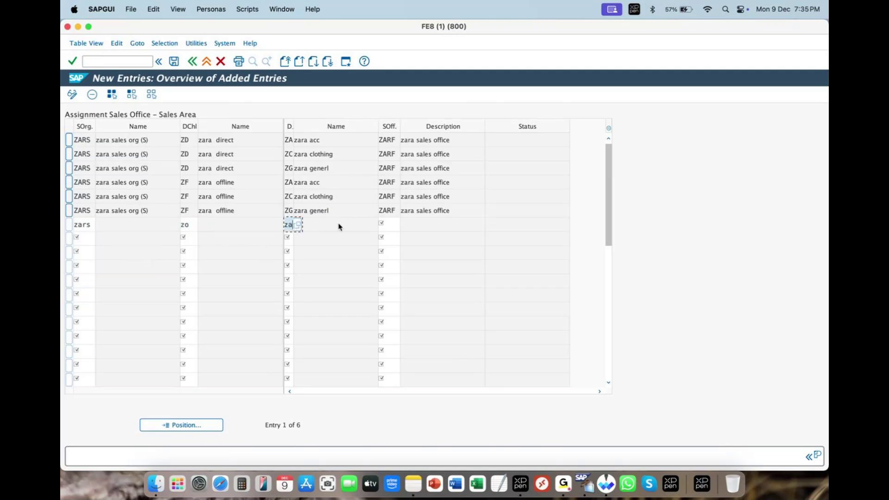
{"action": "left_click", "coordinate": [386, 224]}
{"action": "type", "text": "zarf"}
{"action": "key", "text": "Return"}
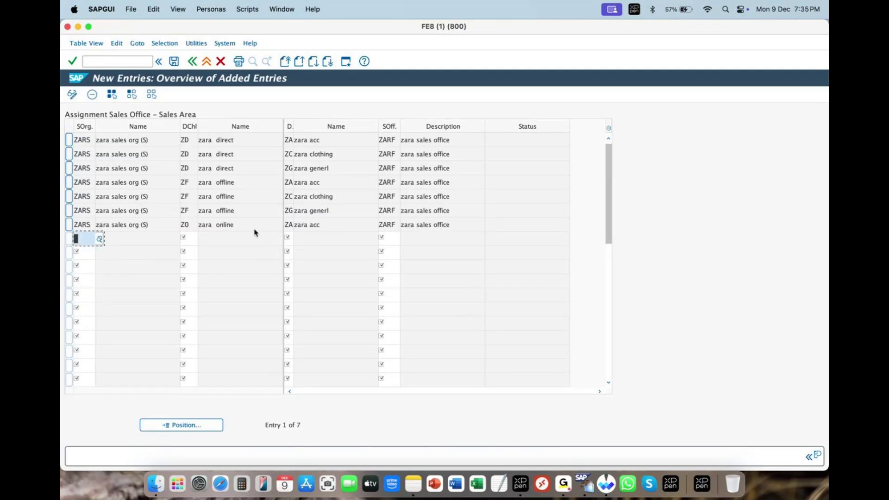
{"action": "type", "text": "zae"}
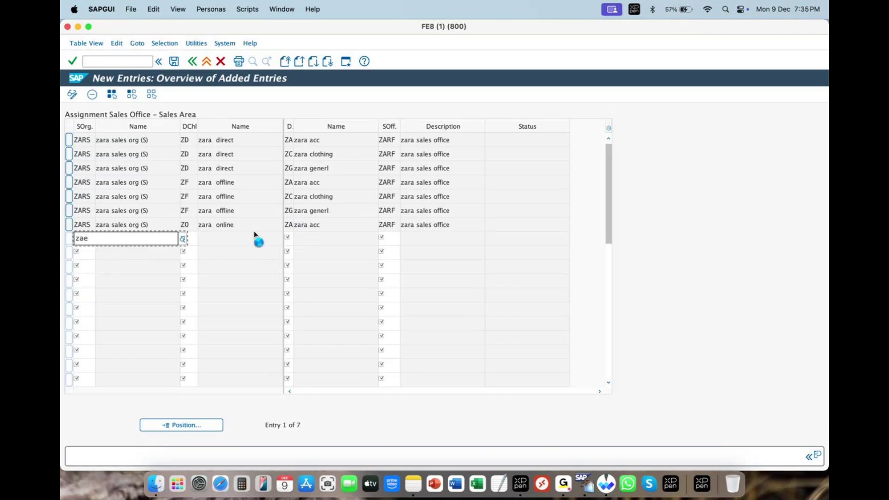
{"action": "key", "text": "BackSpace"}
{"action": "key", "text": "BackSpace"}
{"action": "key", "text": "BackSpace"}
{"action": "type", "text": "ZARF"}
{"action": "key", "text": "BackSpace"}
{"action": "key", "text": "BackSpace"}
{"action": "key", "text": "BackSpace"}
{"action": "key", "text": "BackSpace"}
Start the eighth assignment row with sales organization ZARS and distribution channel ZO.
{"action": "type", "text": "zarzo"}
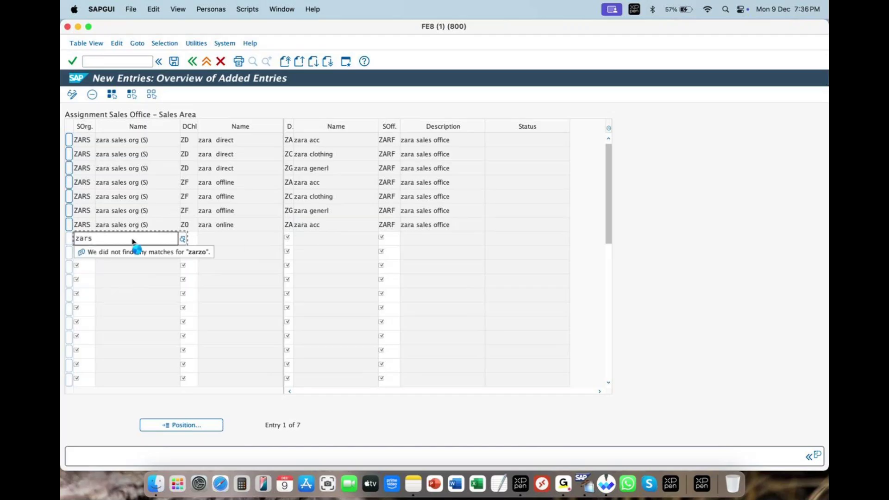
{"action": "key", "text": "BackSpace"}
{"action": "type", "text": "z"}
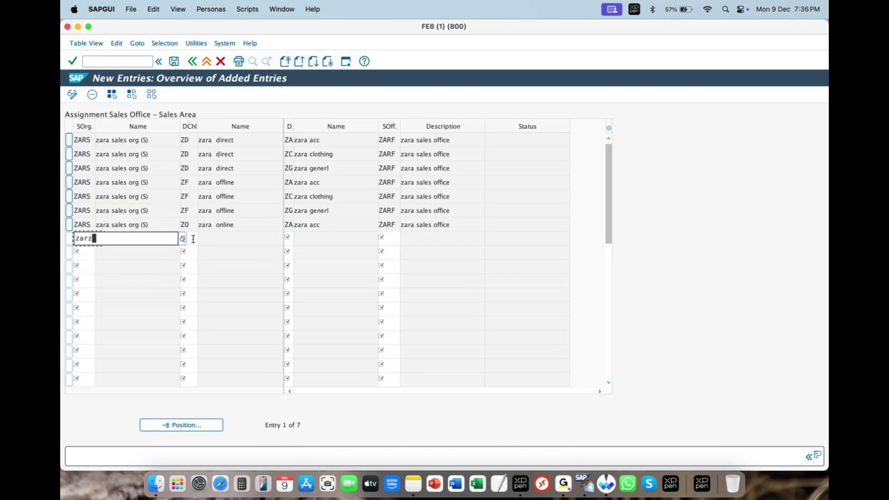
{"action": "type", "text": "o"}
{"action": "key", "text": "BackSpace"}
{"action": "key", "text": "BackSpace"}
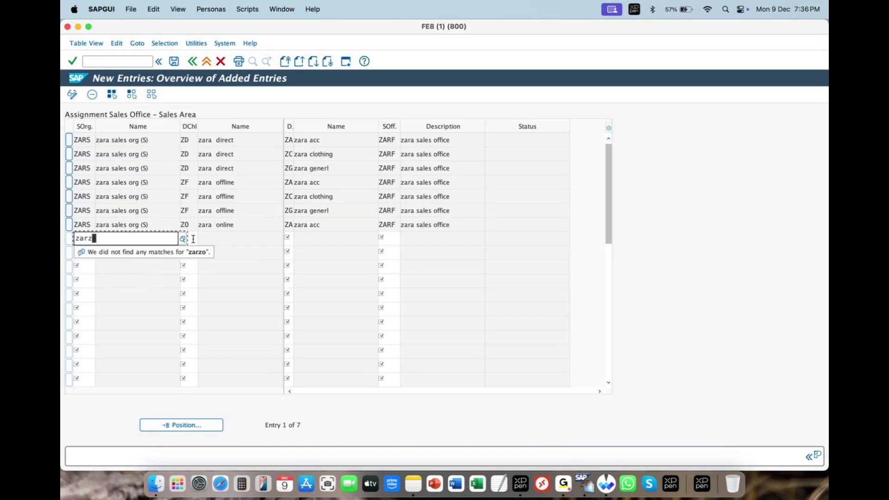
{"action": "type", "text": "s"}
{"action": "left_click", "coordinate": [186, 238]}
{"action": "type", "text": "zo"}
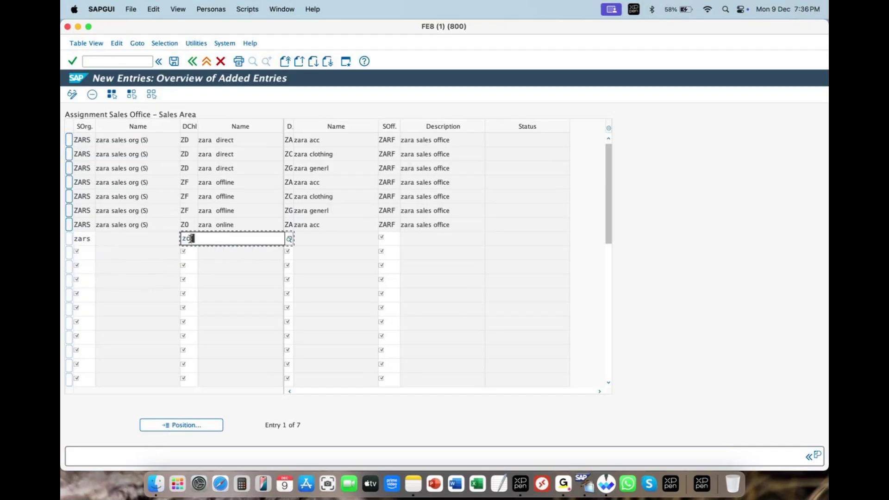
Enter division ZC and sales office ZARF in the eighth row and confirm the entry.
{"action": "left_click", "coordinate": [288, 238]}
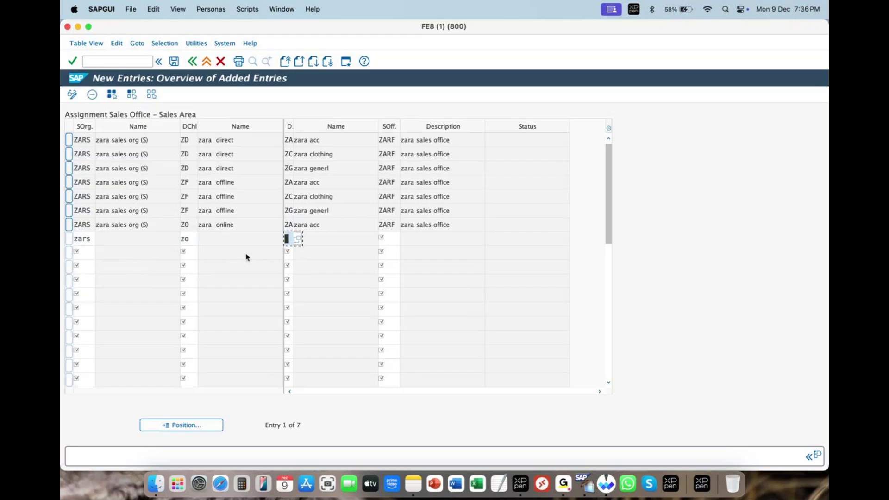
{"action": "type", "text": "z"}
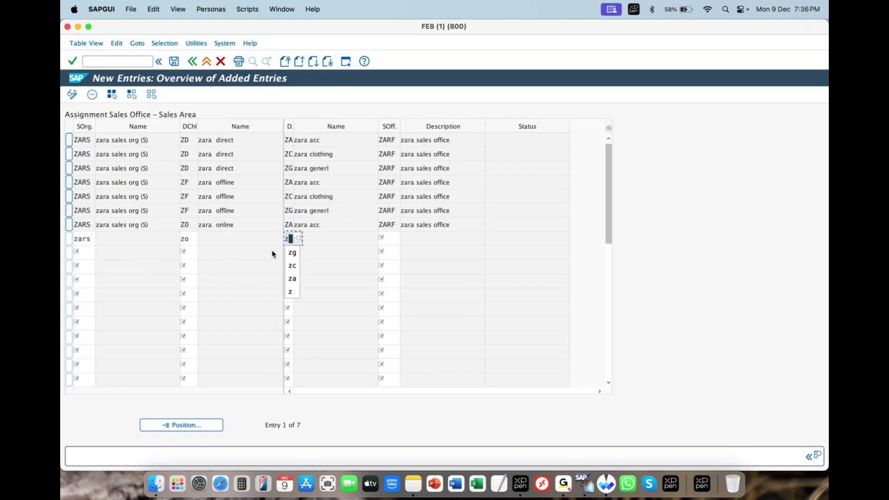
{"action": "type", "text": "c"}
{"action": "left_click", "coordinate": [386, 239]}
{"action": "type", "text": "zarf"}
{"action": "key", "text": "Return"}
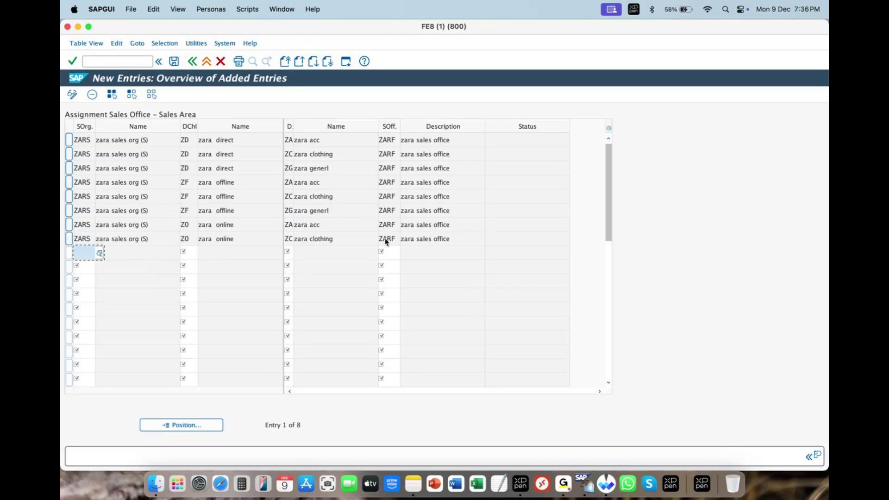
Add an assignment of sales office ZARF to sales organization ZARS, distribution channel ZO and division ZG.
{"action": "type", "text": "zars"}
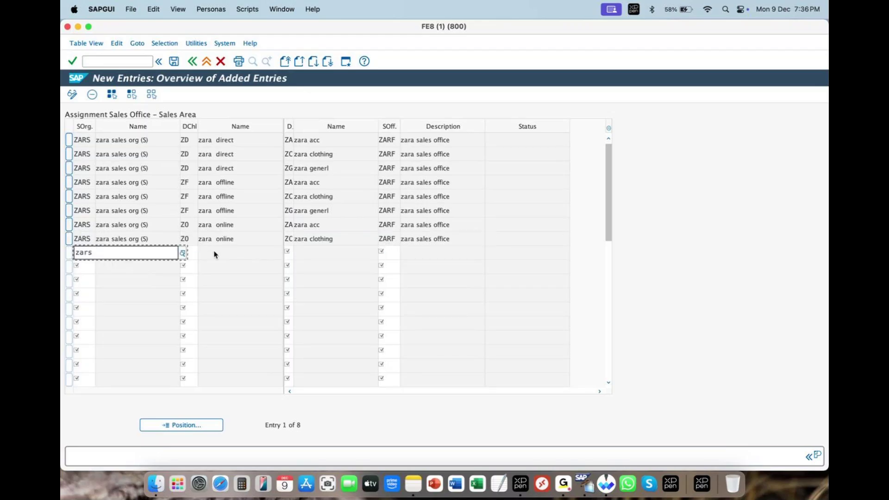
{"action": "left_click", "coordinate": [190, 254]}
{"action": "type", "text": "zo"}
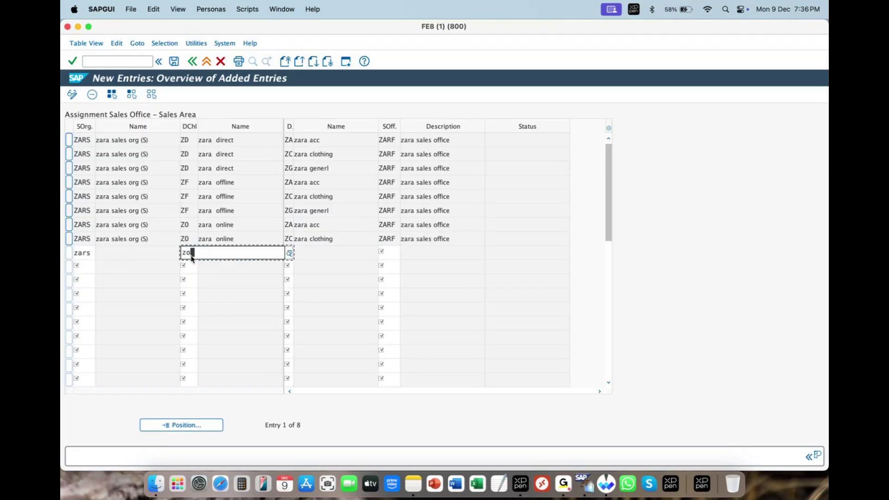
{"action": "left_click", "coordinate": [286, 253]}
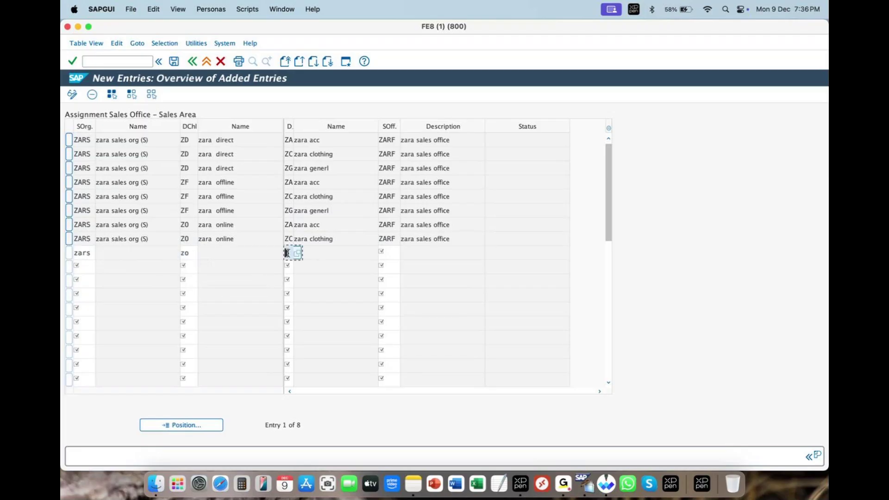
{"action": "type", "text": "z"}
{"action": "left_click", "coordinate": [293, 267]}
{"action": "left_click", "coordinate": [381, 252]}
{"action": "type", "text": "zar"}
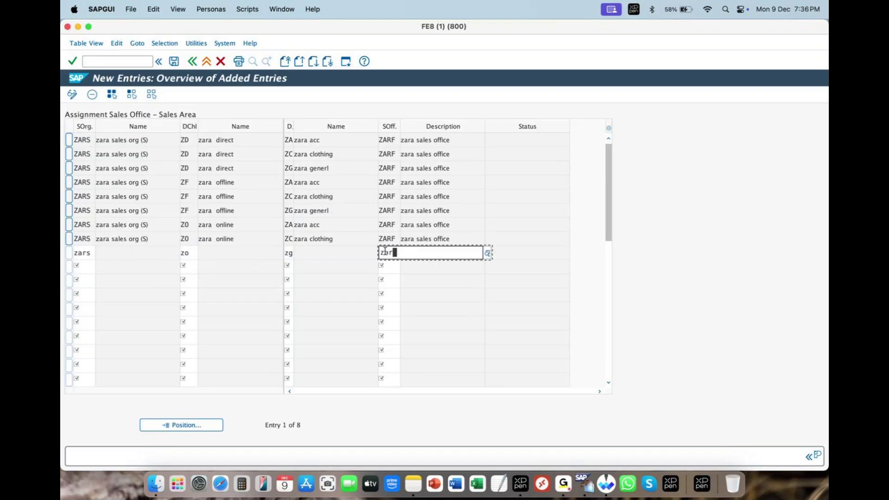
{"action": "type", "text": "f"}
{"action": "key", "text": "Return"}
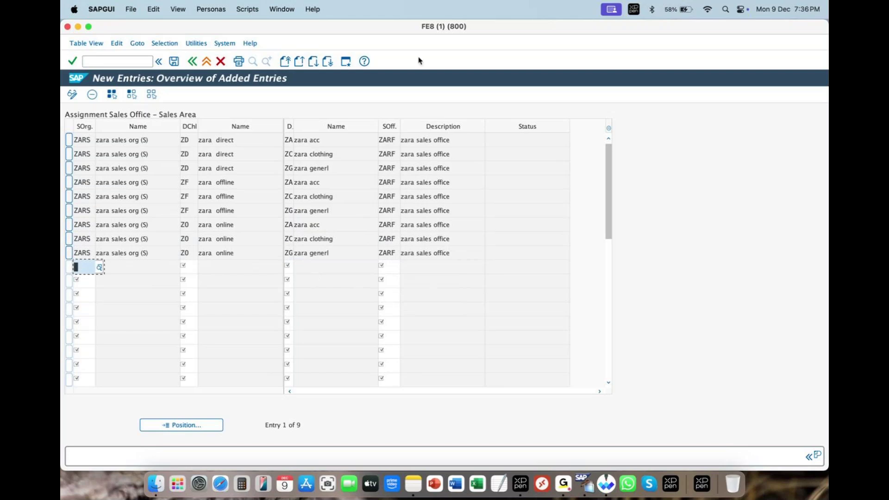
{"action": "left_click_drag", "start_coordinate": [377, 135], "coordinate": [373, 258]}
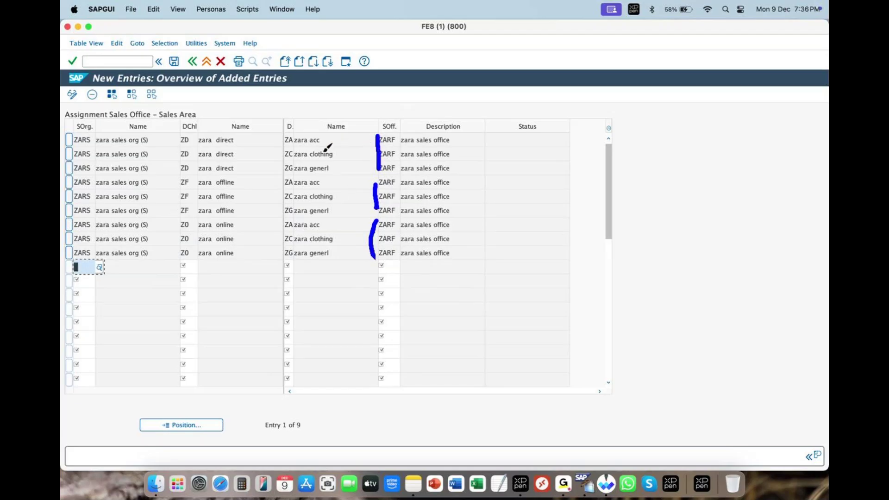
{"action": "mouse_move", "coordinate": [379, 157]}
{"action": "left_mouse_down"}
{"action": "mouse_move", "coordinate": [214, 127]}
{"action": "mouse_move", "coordinate": [212, 136]}
{"action": "mouse_move", "coordinate": [234, 123]}
{"action": "mouse_move", "coordinate": [277, 140]}
{"action": "mouse_move", "coordinate": [283, 178]}
{"action": "mouse_move", "coordinate": [277, 168]}
{"action": "left_mouse_up"}
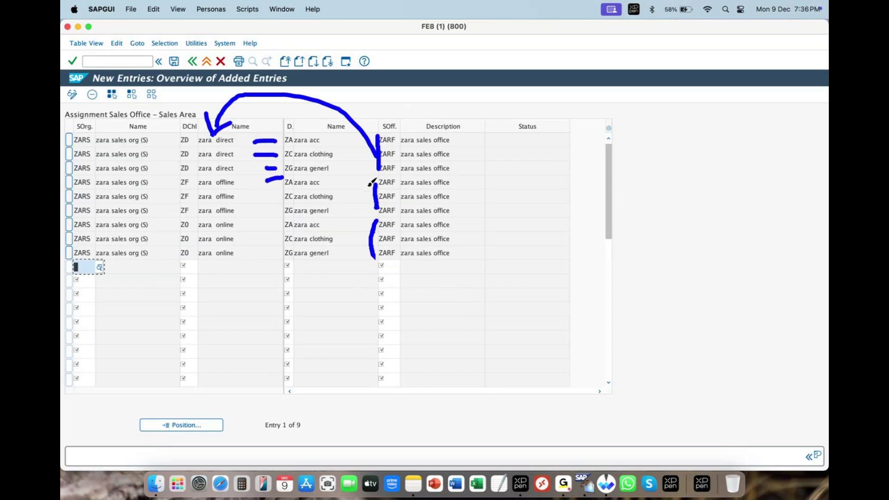
{"action": "left_click_drag", "start_coordinate": [375, 194], "coordinate": [337, 194]}
{"action": "mouse_move", "coordinate": [283, 177]}
{"action": "left_mouse_down"}
{"action": "mouse_move", "coordinate": [243, 178]}
{"action": "mouse_move", "coordinate": [236, 212]}
{"action": "mouse_move", "coordinate": [269, 215]}
{"action": "mouse_move", "coordinate": [255, 192]}
{"action": "mouse_move", "coordinate": [286, 193]}
{"action": "left_mouse_up"}
{"action": "left_click_drag", "start_coordinate": [373, 236], "coordinate": [341, 235]}
{"action": "mouse_move", "coordinate": [285, 222]}
{"action": "left_mouse_down"}
{"action": "mouse_move", "coordinate": [283, 259]}
{"action": "mouse_move", "coordinate": [235, 231]}
{"action": "mouse_move", "coordinate": [241, 243]}
{"action": "mouse_move", "coordinate": [232, 256]}
{"action": "left_mouse_up"}
{"action": "left_click_drag", "start_coordinate": [465, 120], "coordinate": [456, 257]}
{"action": "mouse_move", "coordinate": [463, 164]}
{"action": "left_mouse_down"}
{"action": "mouse_move", "coordinate": [408, 85]}
{"action": "mouse_move", "coordinate": [303, 148]}
{"action": "left_mouse_up"}
{"action": "mouse_move", "coordinate": [456, 178]}
{"action": "left_mouse_down"}
{"action": "mouse_move", "coordinate": [393, 119]}
{"action": "mouse_move", "coordinate": [270, 174]}
{"action": "left_mouse_up"}
{"action": "mouse_move", "coordinate": [458, 241]}
{"action": "left_mouse_down"}
{"action": "mouse_move", "coordinate": [466, 234]}
{"action": "mouse_move", "coordinate": [331, 214]}
{"action": "mouse_move", "coordinate": [285, 240]}
{"action": "left_mouse_up"}
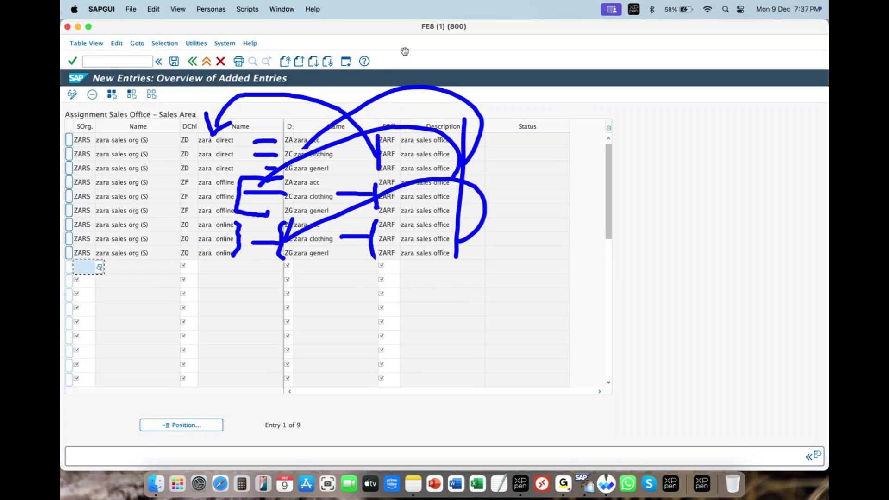
{"action": "key", "text": "Escape"}
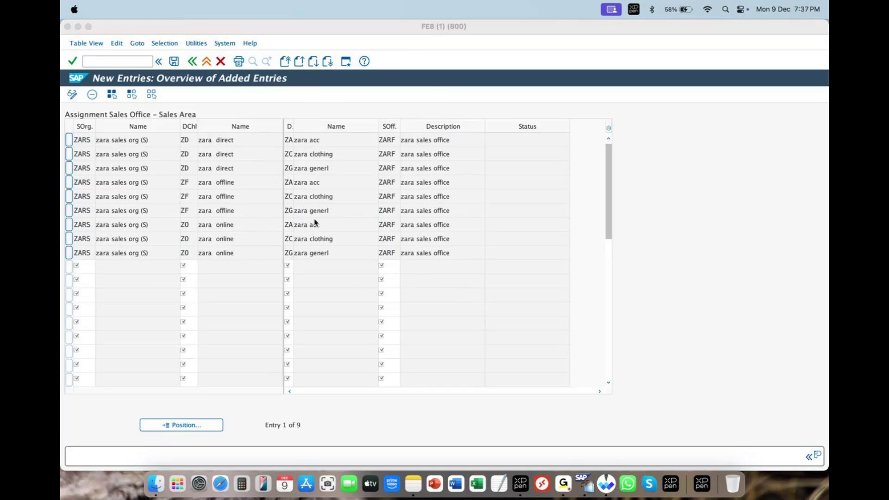
Save the sales office assignments under the zara customizing request and return to the implementation guide.
{"action": "left_click", "coordinate": [174, 63]}
{"action": "left_click", "coordinate": [174, 62]}
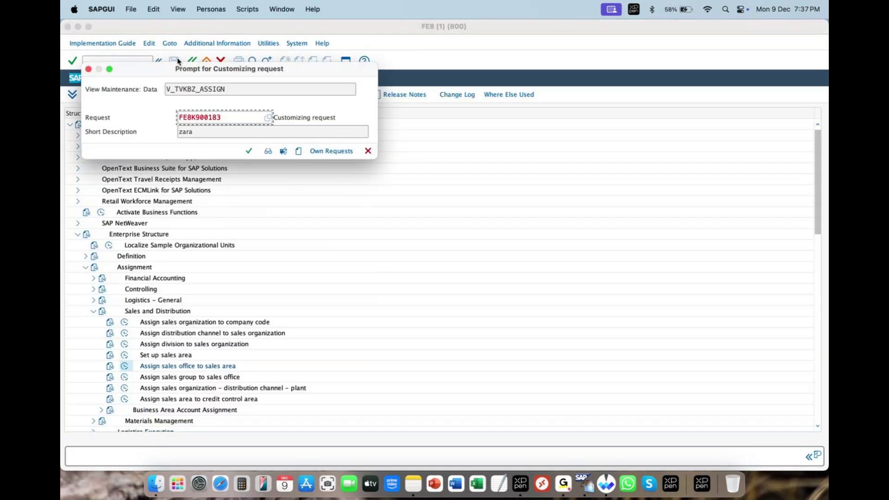
{"action": "left_click", "coordinate": [248, 151]}
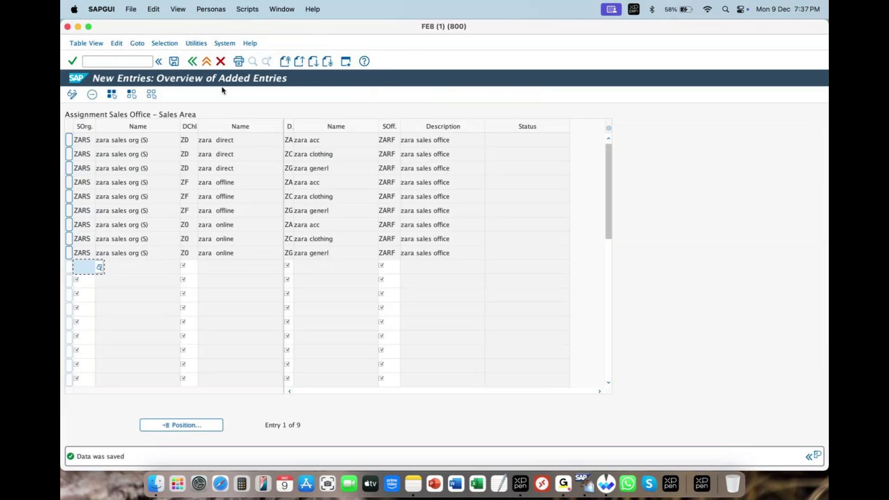
{"action": "left_click", "coordinate": [192, 61]}
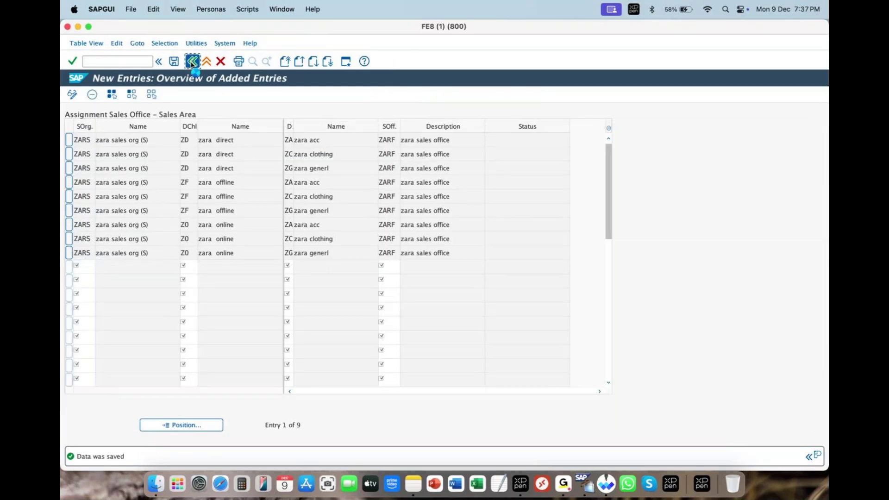
{"action": "left_click", "coordinate": [192, 62]}
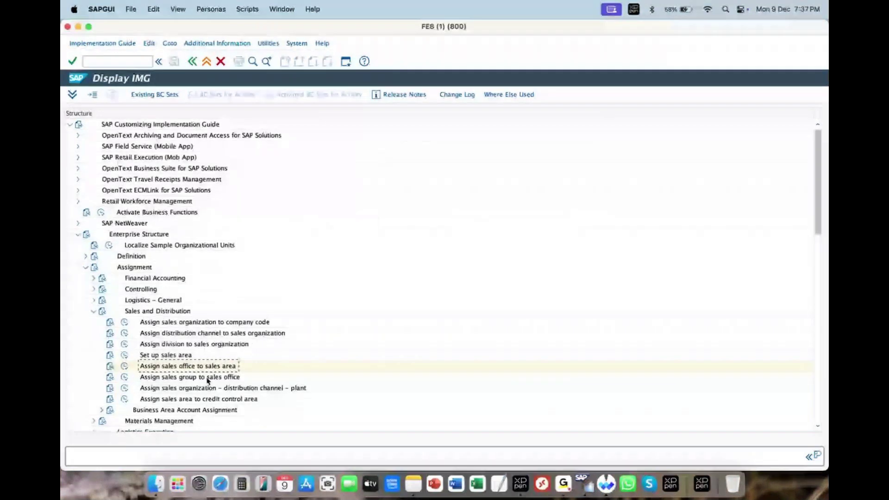
Open the activity for assigning sales groups to sales offices and start new entries.
{"action": "left_click", "coordinate": [207, 381]}
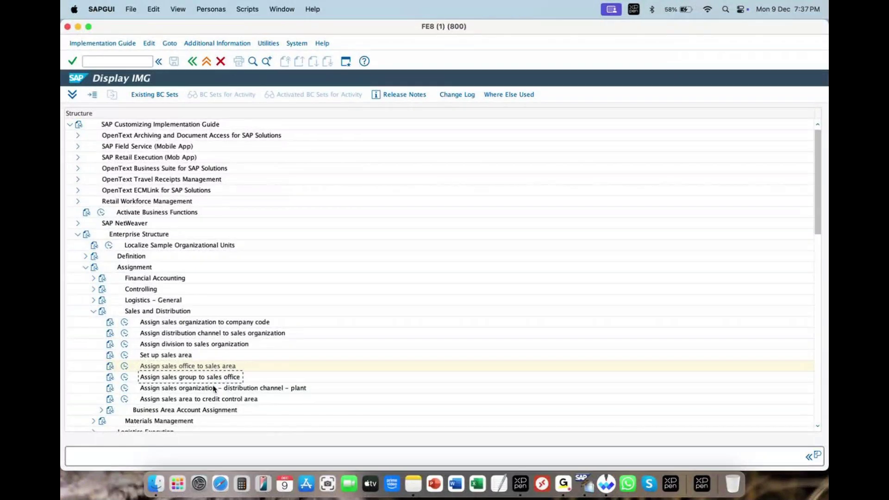
{"action": "left_click", "coordinate": [126, 378]}
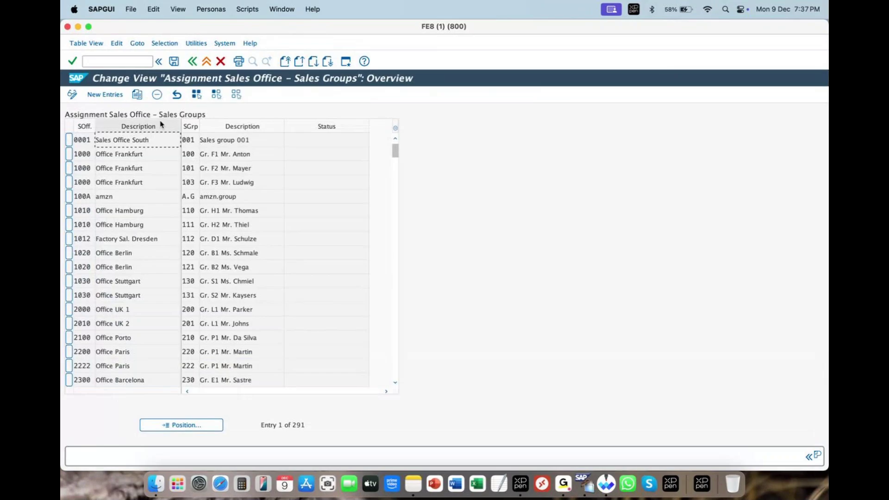
{"action": "left_click", "coordinate": [108, 95]}
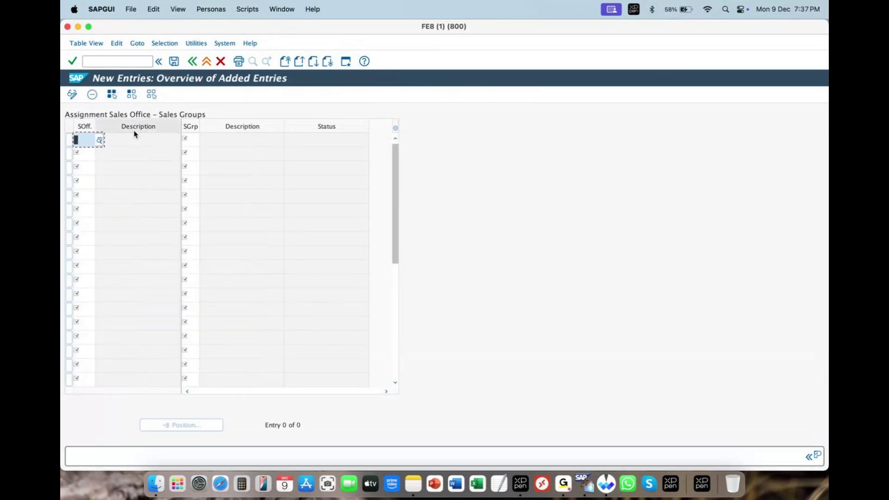
Assign sales group ZA1 to sales office ZARF in the first row and confirm the entry.
{"action": "type", "text": "zar"}
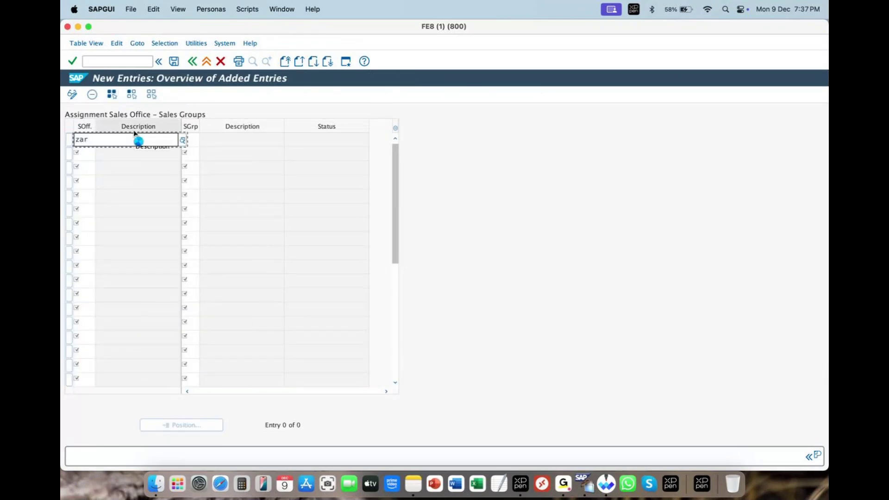
{"action": "type", "text": "f"}
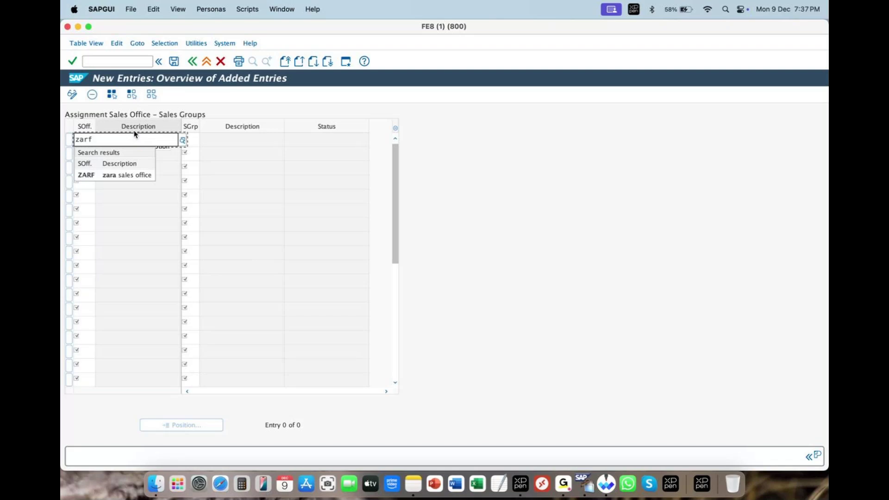
{"action": "left_click", "coordinate": [132, 176]}
{"action": "left_click", "coordinate": [88, 153]}
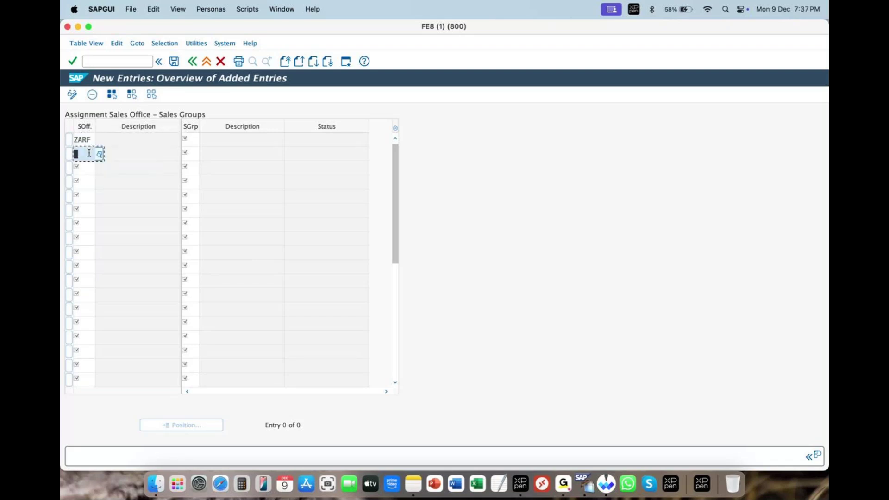
{"action": "left_click", "coordinate": [196, 140]}
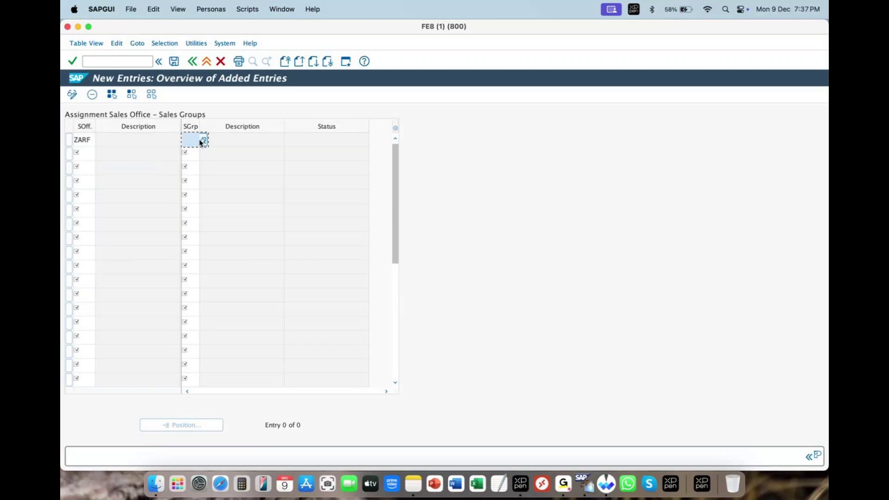
{"action": "type", "text": "z"}
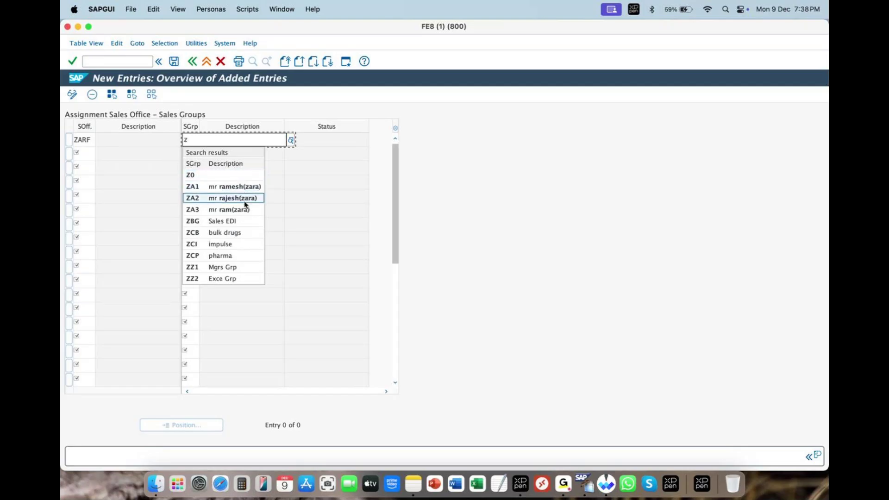
{"action": "left_click", "coordinate": [245, 188]}
{"action": "key", "text": "Return"}
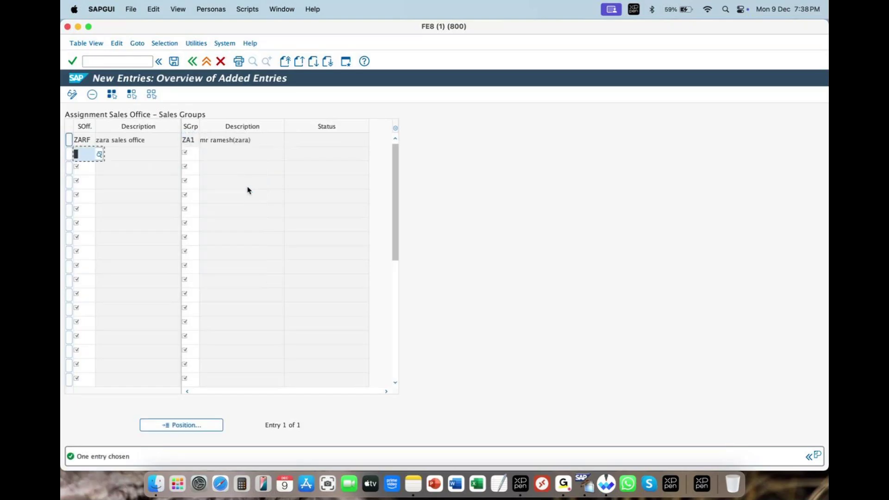
Assign sales group ZA2 to sales office ZARF in the second row and confirm the entry.
{"action": "type", "text": "z"}
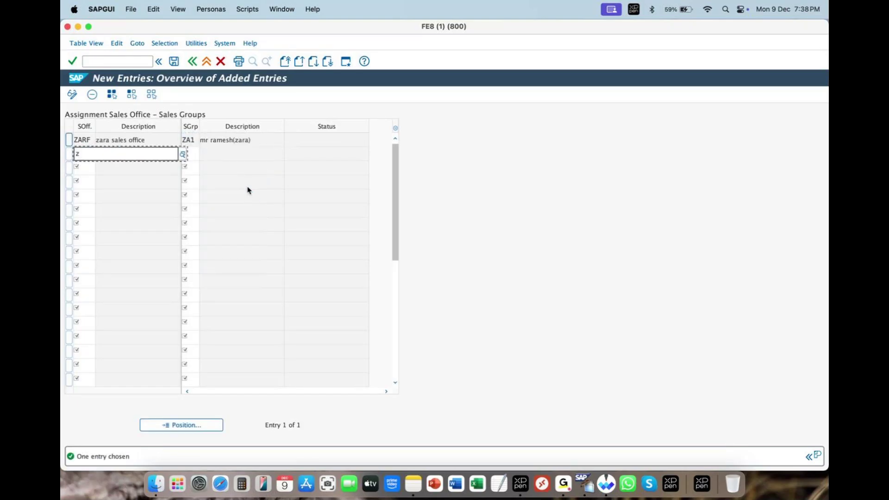
{"action": "type", "text": "a1"}
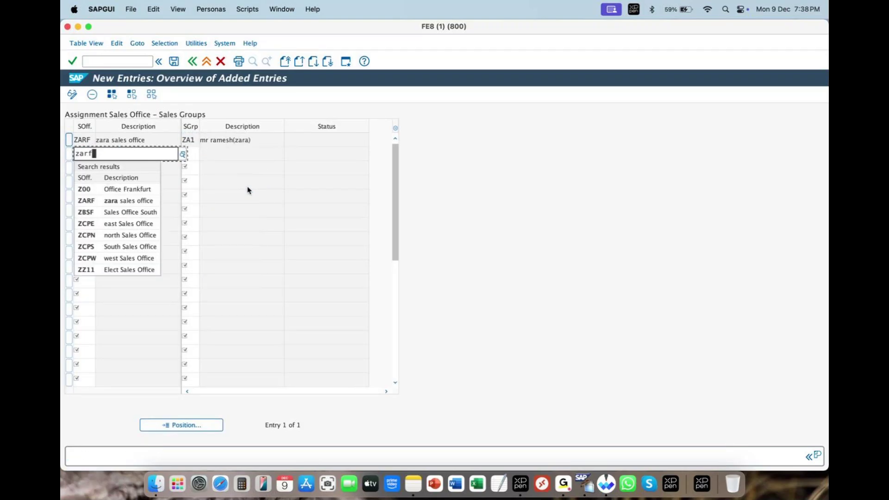
{"action": "key", "text": "Tab"}
{"action": "type", "text": "za2"}
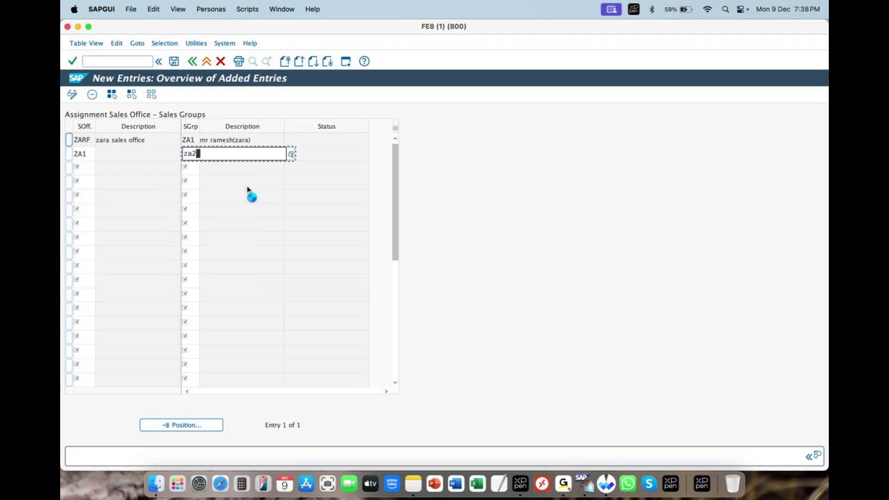
{"action": "key", "text": "Return"}
{"action": "type", "text": "zarf"}
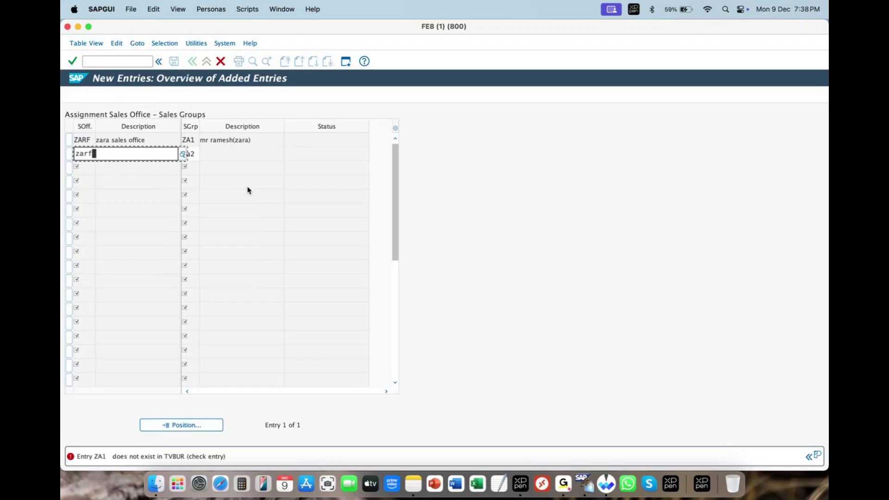
{"action": "key", "text": "Return"}
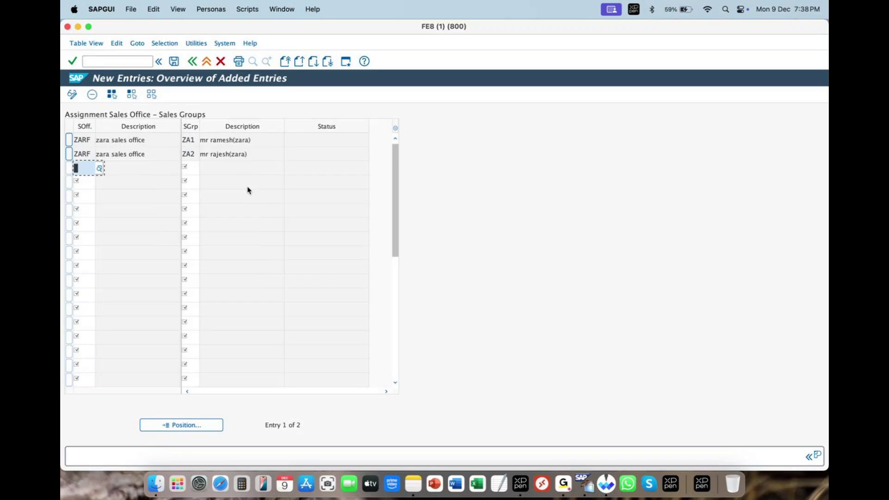
Assign sales group ZA3 to sales office ZARF in the third row and confirm the entry.
{"action": "type", "text": "zarf"}
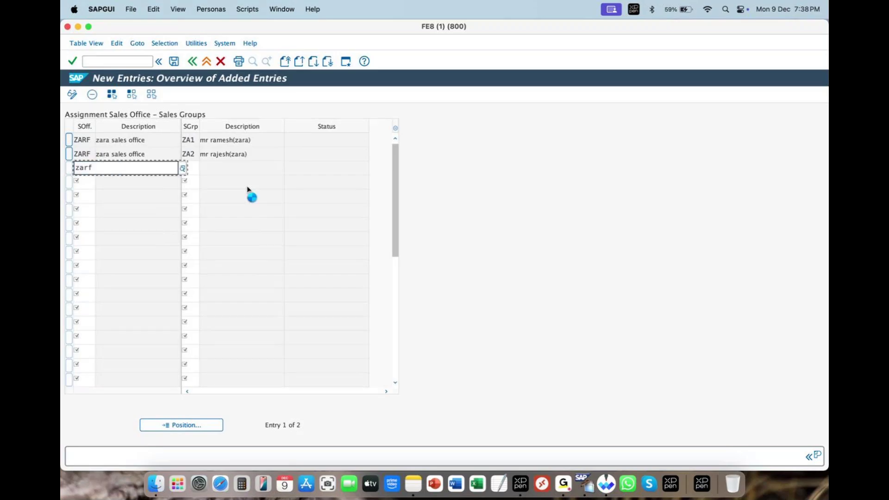
{"action": "left_click", "coordinate": [195, 165]}
{"action": "left_click", "coordinate": [197, 168]}
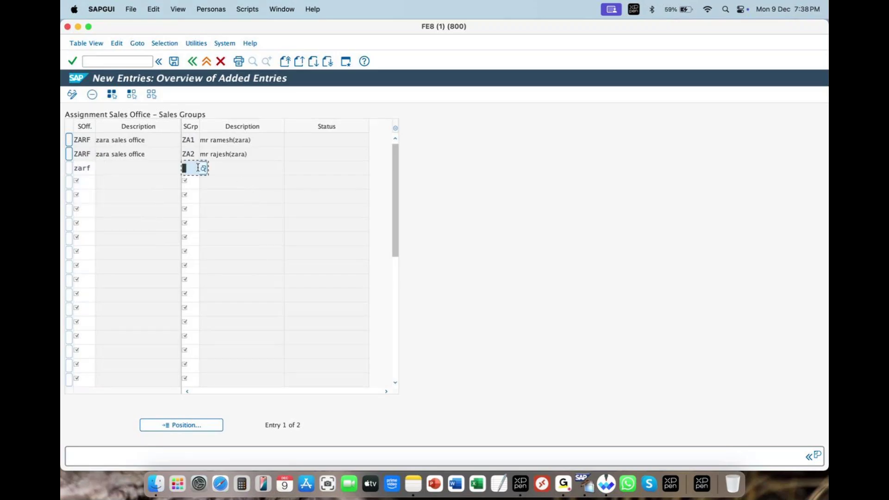
{"action": "type", "text": "za3"}
{"action": "key", "text": "Return"}
Save the sales group assignments under the proposed customizing request and return to the implementation guide.
{"action": "left_click", "coordinate": [174, 62]}
{"action": "left_click", "coordinate": [249, 150]}
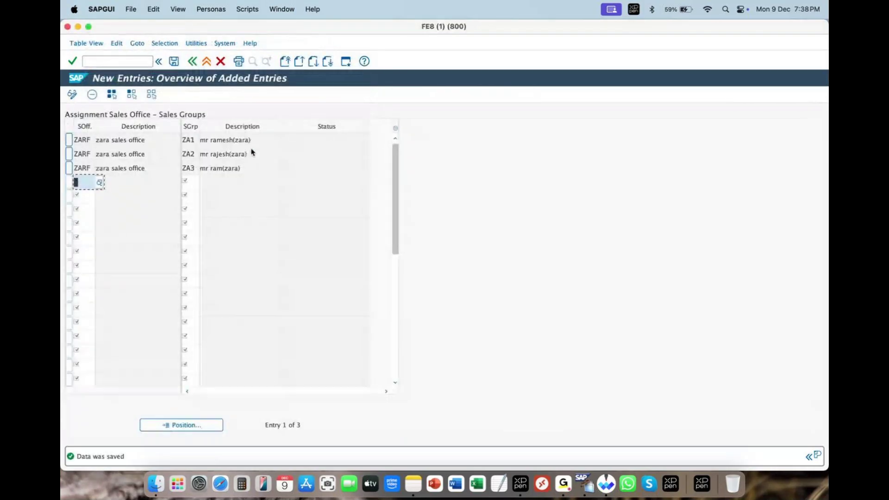
{"action": "left_click", "coordinate": [192, 61]}
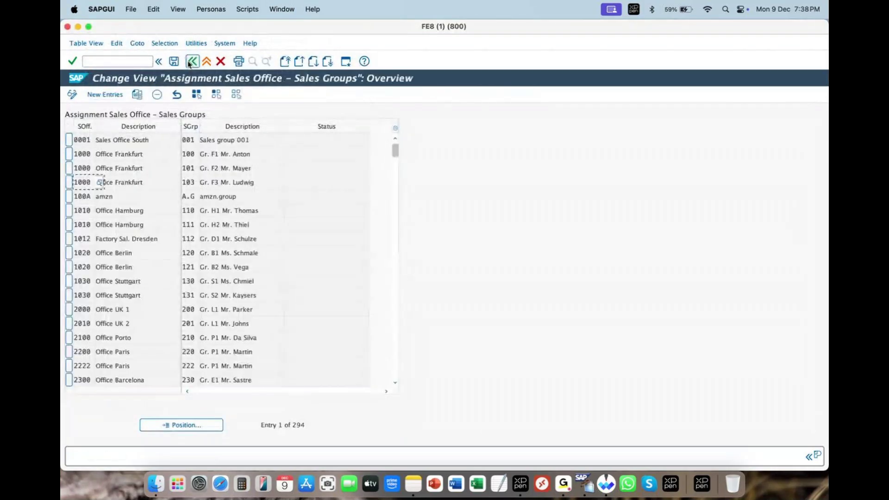
{"action": "left_click", "coordinate": [192, 61]}
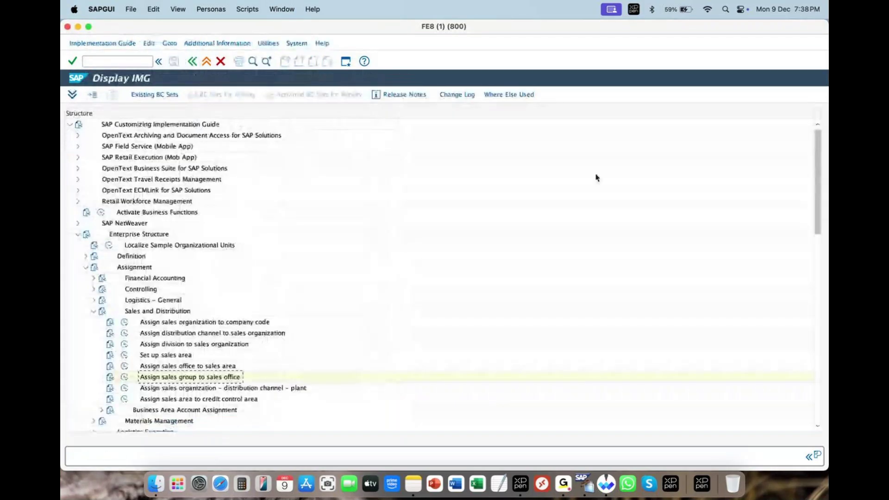
{"action": "left_click", "coordinate": [186, 391]}
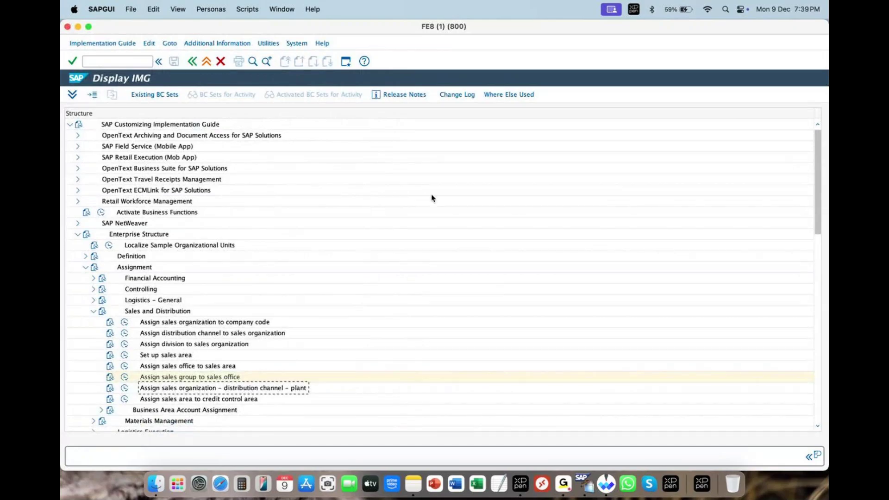
{"action": "mouse_move", "coordinate": [168, 394]}
{"action": "left_mouse_down"}
{"action": "mouse_move", "coordinate": [274, 383]}
{"action": "mouse_move", "coordinate": [306, 394]}
{"action": "left_mouse_up"}
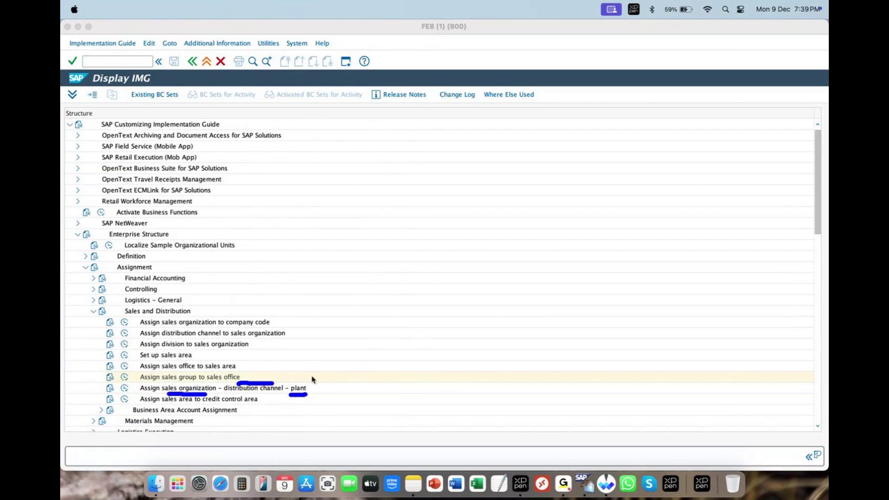
{"action": "mouse_move", "coordinate": [301, 383]}
{"action": "left_mouse_down"}
{"action": "mouse_move", "coordinate": [304, 367]}
{"action": "mouse_move", "coordinate": [257, 367]}
{"action": "mouse_move", "coordinate": [239, 400]}
{"action": "mouse_move", "coordinate": [190, 401]}
{"action": "mouse_move", "coordinate": [229, 330]}
{"action": "left_mouse_up"}
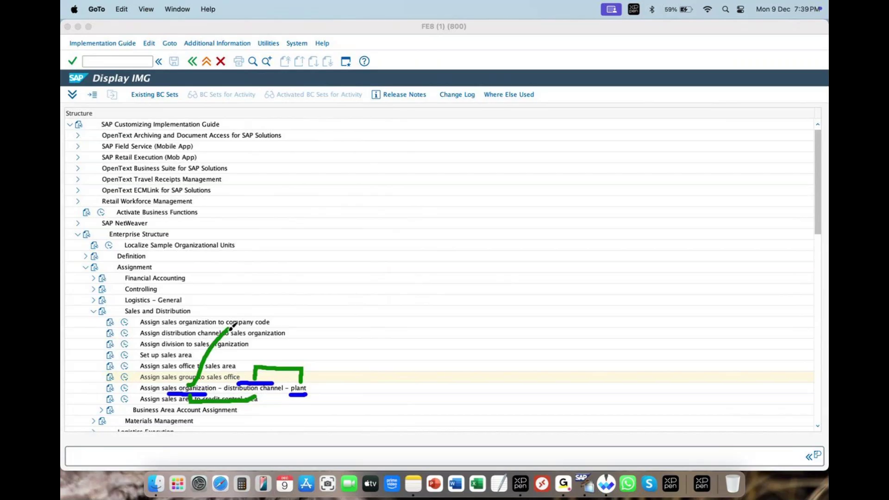
{"action": "left_click_drag", "start_coordinate": [237, 368], "coordinate": [267, 332]}
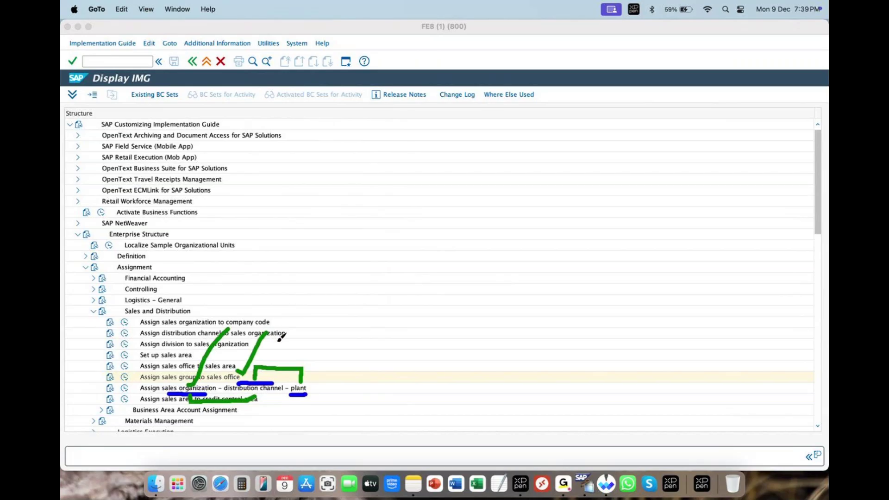
{"action": "left_click_drag", "start_coordinate": [352, 367], "coordinate": [308, 388]}
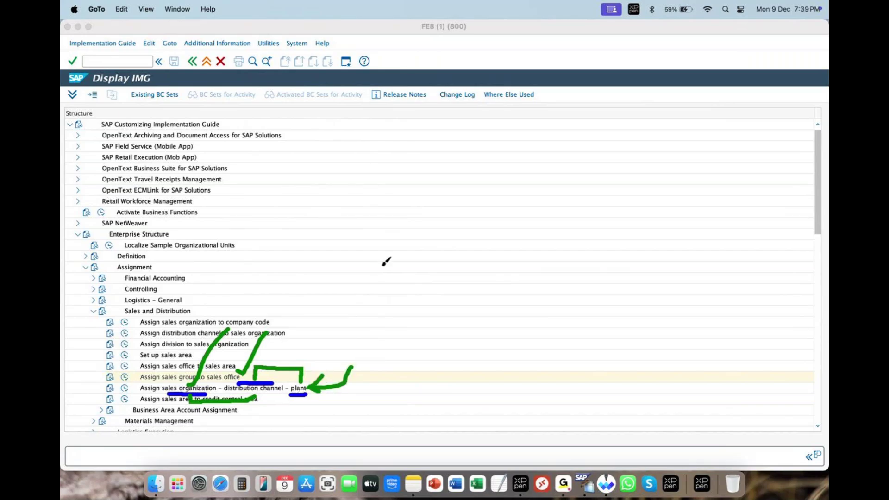
{"action": "key", "text": "Escape"}
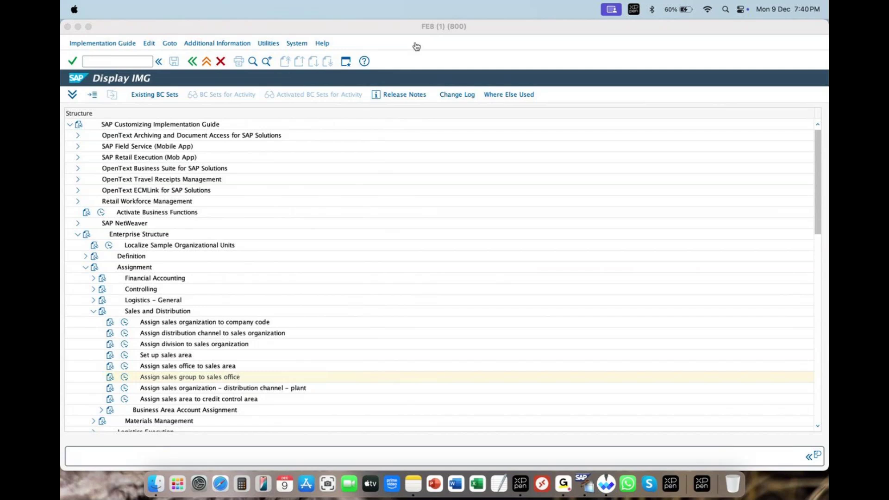
Open the activity for assigning sales organization and distribution channel to plant, and examine the status of the entry for plant 6701.
{"action": "left_click", "coordinate": [124, 390]}
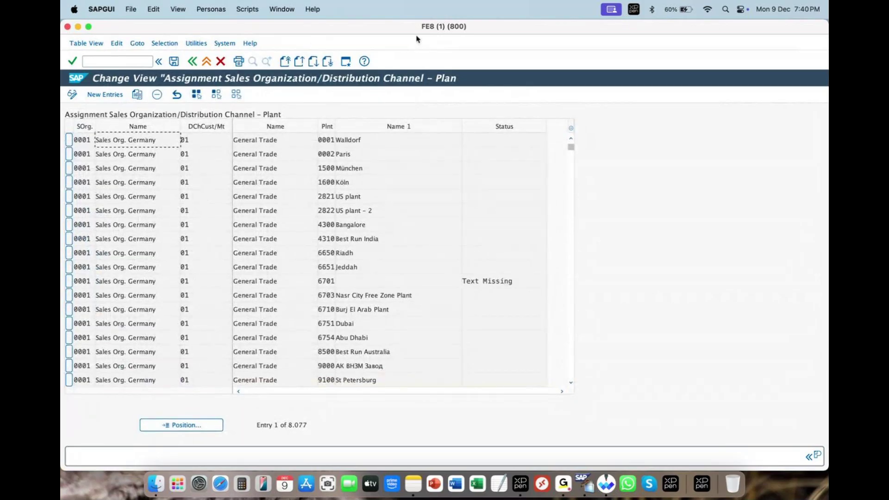
{"action": "mouse_move", "coordinate": [174, 285]}
{"action": "left_mouse_down"}
{"action": "mouse_move", "coordinate": [187, 287]}
{"action": "mouse_move", "coordinate": [175, 277]}
{"action": "left_mouse_up"}
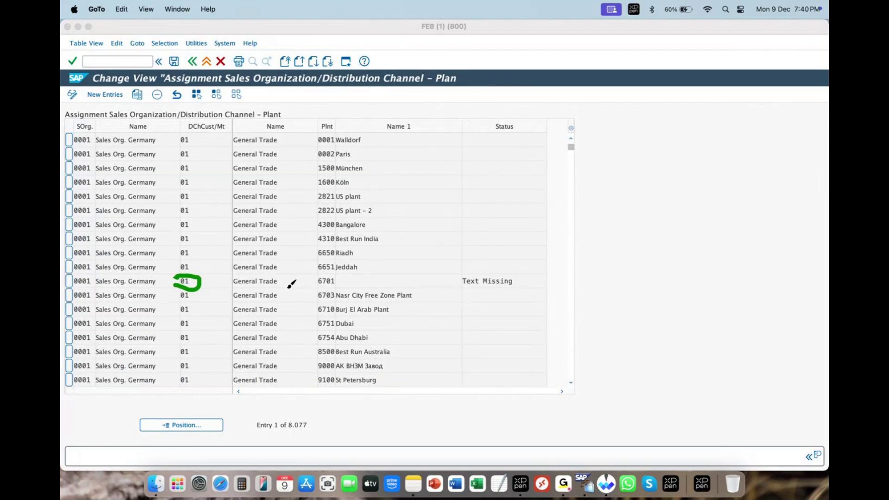
{"action": "mouse_move", "coordinate": [63, 289]}
{"action": "left_mouse_down"}
{"action": "mouse_move", "coordinate": [98, 292]}
{"action": "mouse_move", "coordinate": [99, 267]}
{"action": "left_mouse_up"}
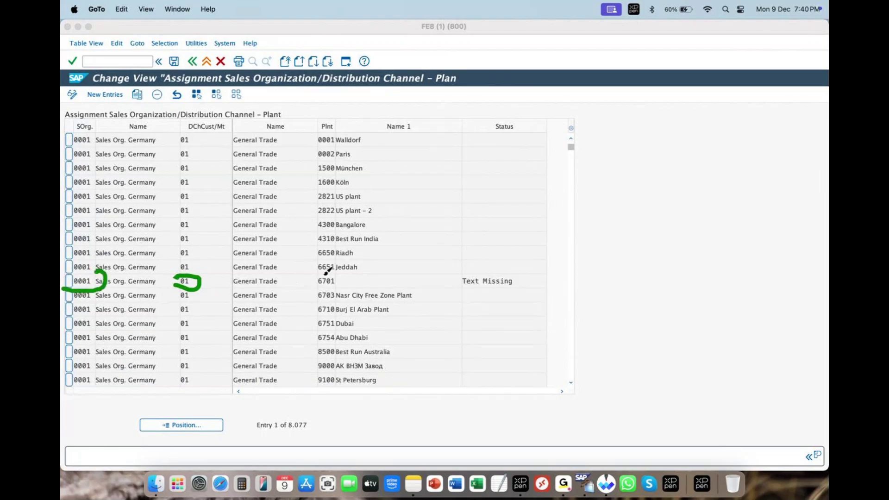
{"action": "left_click_drag", "start_coordinate": [306, 286], "coordinate": [334, 277]}
{"action": "left_click_drag", "start_coordinate": [462, 289], "coordinate": [511, 289]}
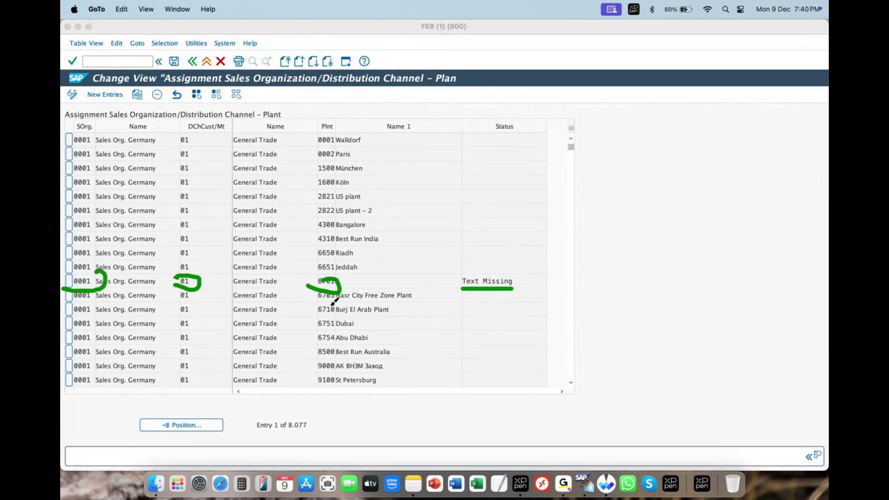
{"action": "mouse_move", "coordinate": [67, 268]}
{"action": "left_mouse_down"}
{"action": "mouse_move", "coordinate": [336, 258]}
{"action": "mouse_move", "coordinate": [90, 305]}
{"action": "left_mouse_up"}
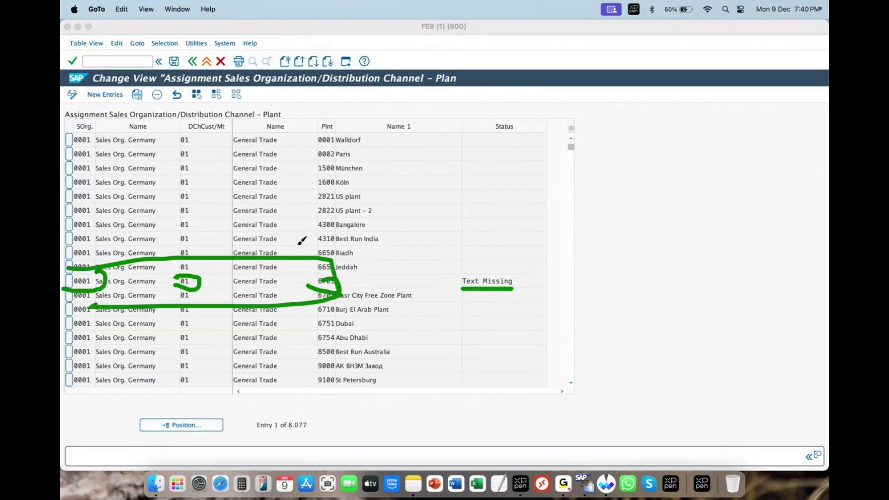
{"action": "left_click_drag", "start_coordinate": [343, 280], "coordinate": [417, 280]}
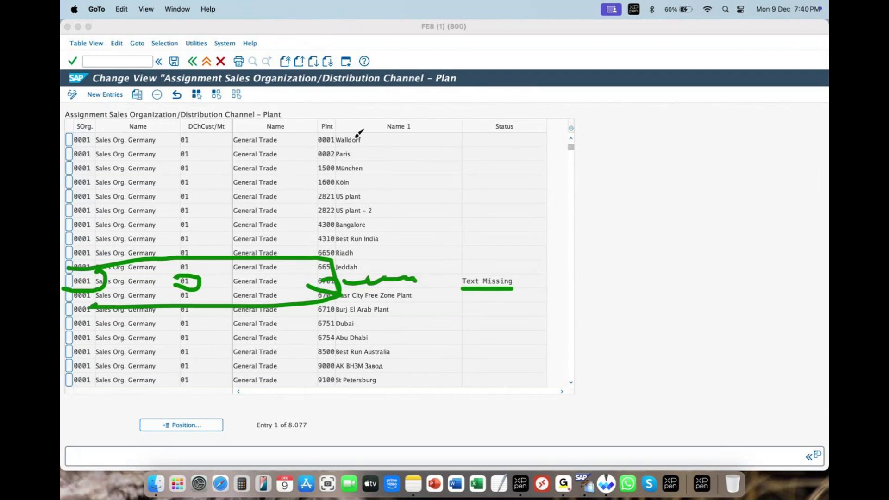
{"action": "key", "text": "Escape"}
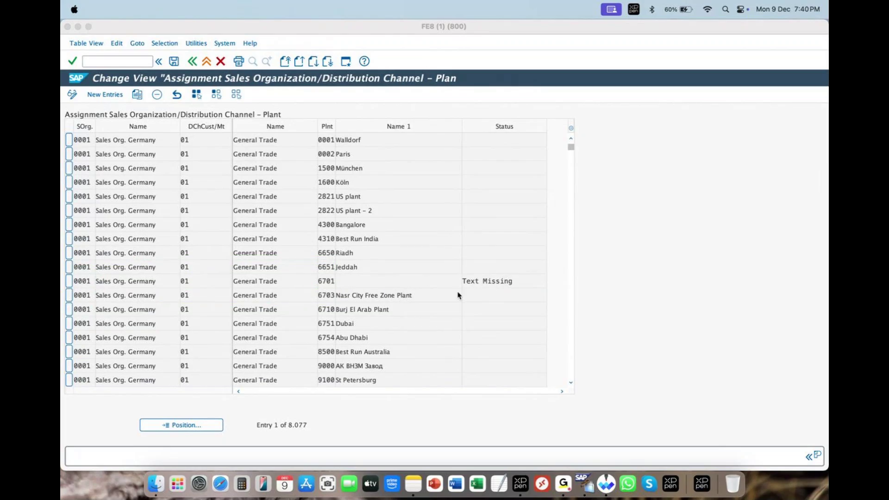
{"action": "left_click", "coordinate": [377, 281]}
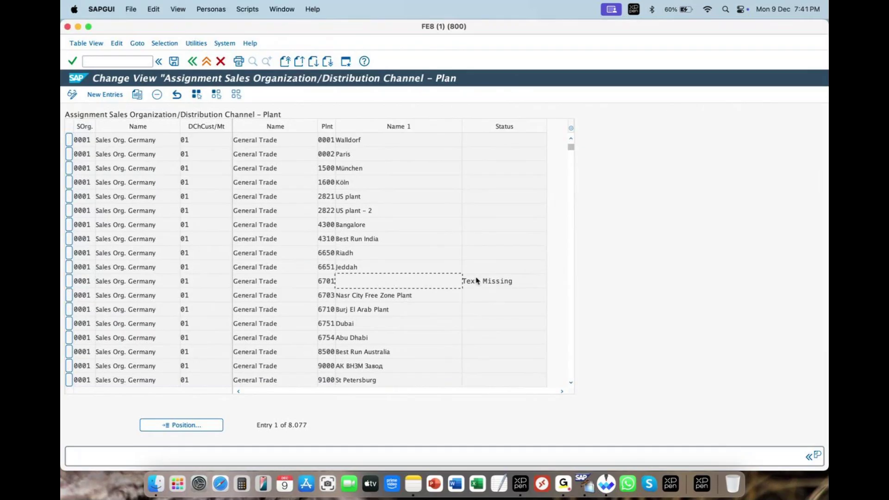
{"action": "left_click", "coordinate": [509, 281]}
Start new plant assignment entries and enter sales organization ZARS with distribution channel ZD in the first row.
{"action": "left_click", "coordinate": [106, 98]}
{"action": "type", "text": "zars"}
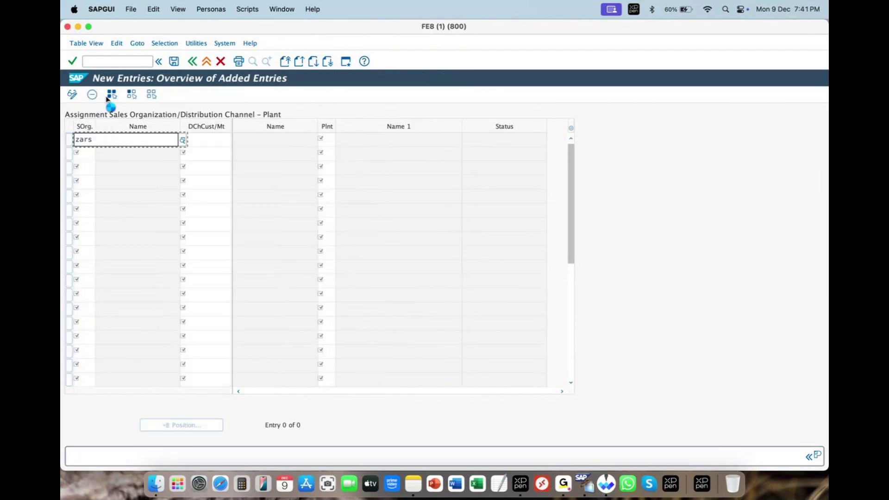
{"action": "left_click", "coordinate": [220, 138]}
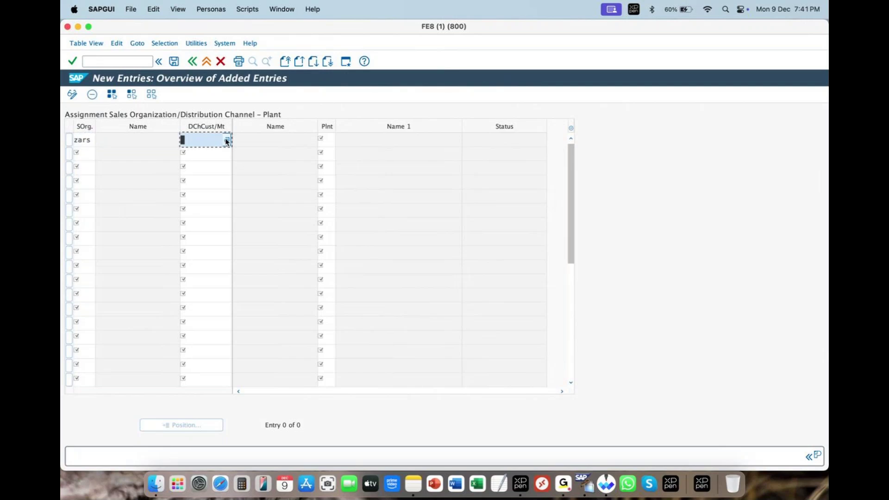
{"action": "left_click", "coordinate": [229, 143]}
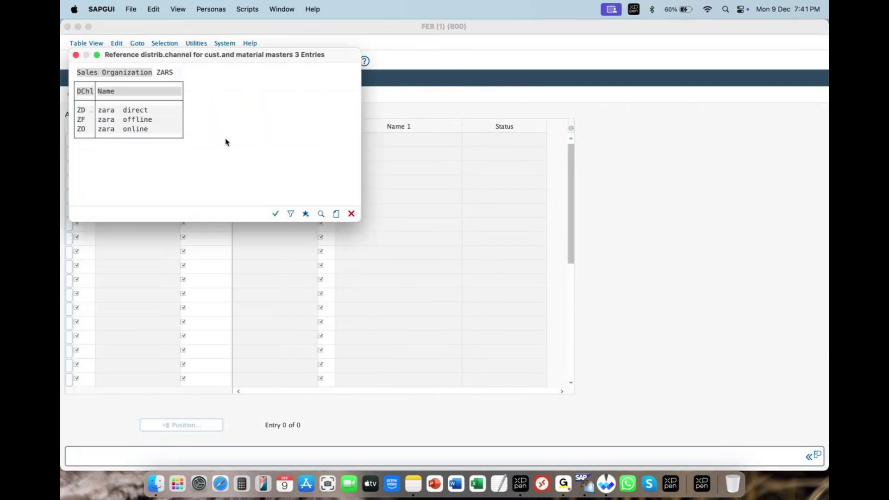
{"action": "double_click", "coordinate": [132, 114]}
Enter sales organization ZARS with distribution channel ZF in the second row.
{"action": "left_click", "coordinate": [86, 154]}
{"action": "type", "text": "zars"}
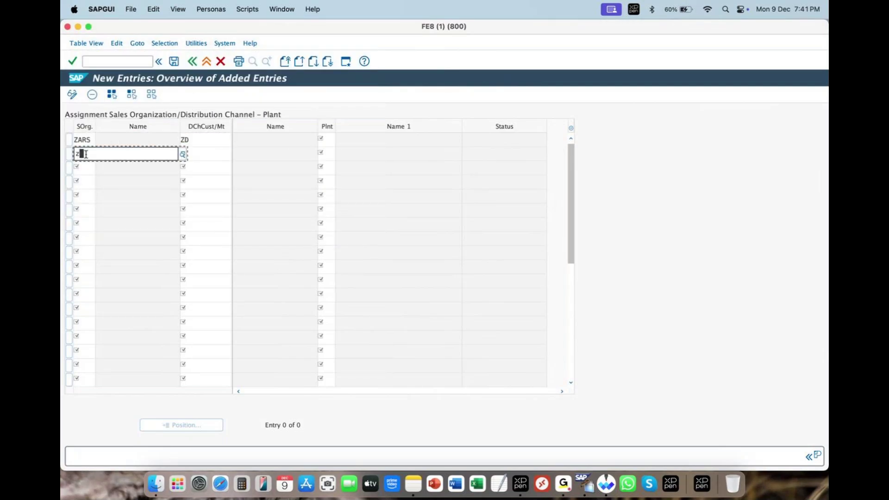
{"action": "left_click", "coordinate": [190, 153]}
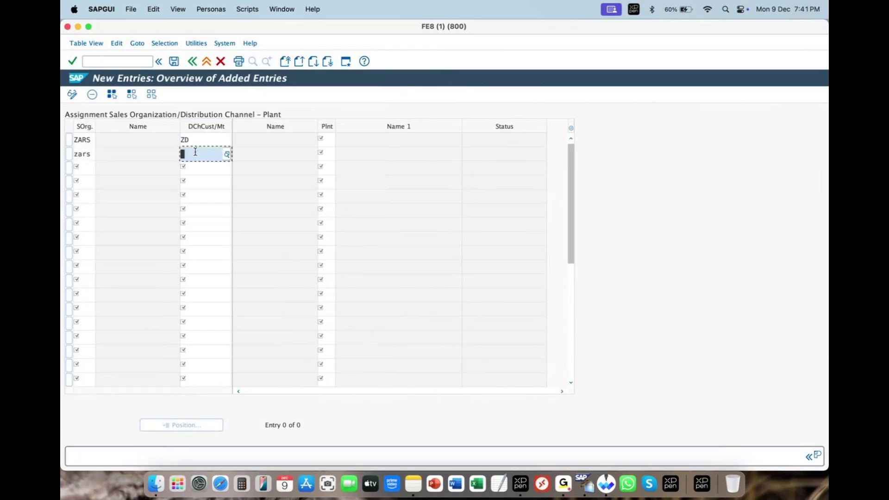
{"action": "left_click", "coordinate": [226, 157]}
{"action": "double_click", "coordinate": [91, 133]}
Enter sales organization ZARS with distribution channel ZO in the third row.
{"action": "left_click", "coordinate": [86, 167]}
{"action": "type", "text": "zars"}
{"action": "left_click", "coordinate": [205, 167]}
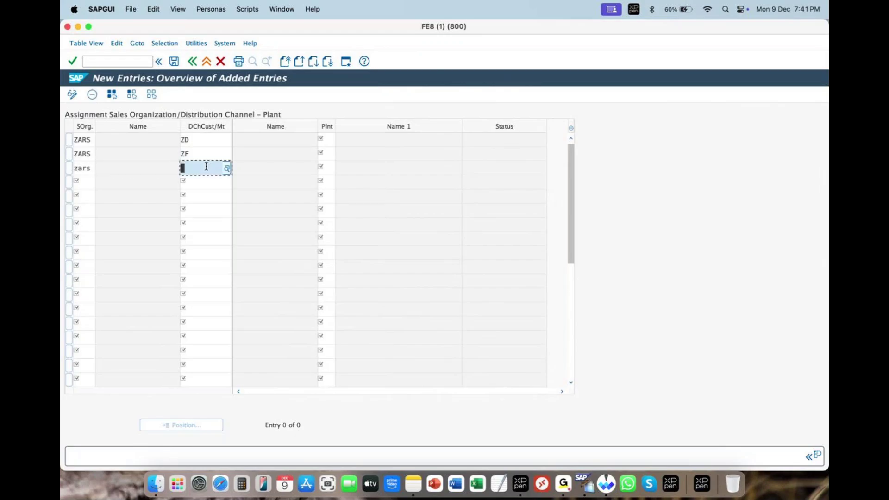
{"action": "left_click", "coordinate": [227, 167]}
{"action": "double_click", "coordinate": [100, 158]}
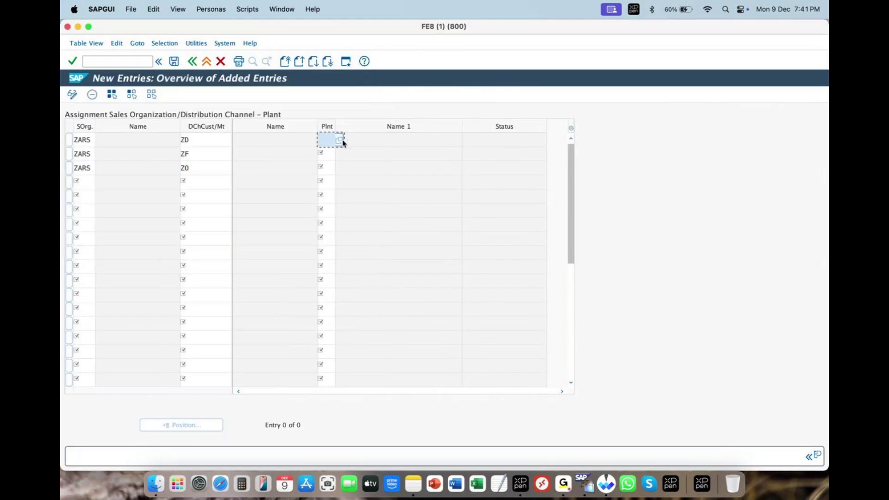
Choose plant ZARP for the ZD and ZF distribution channel rows of sales organization ZARS.
{"action": "left_click", "coordinate": [341, 141]}
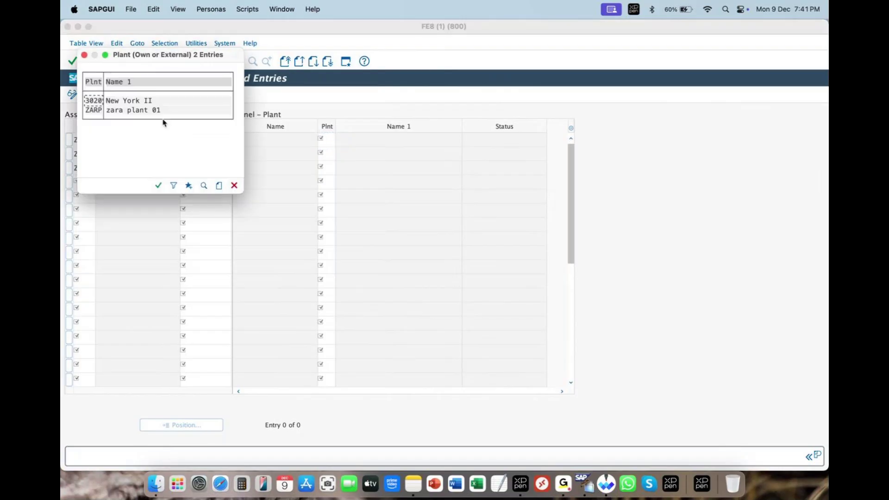
{"action": "double_click", "coordinate": [132, 110]}
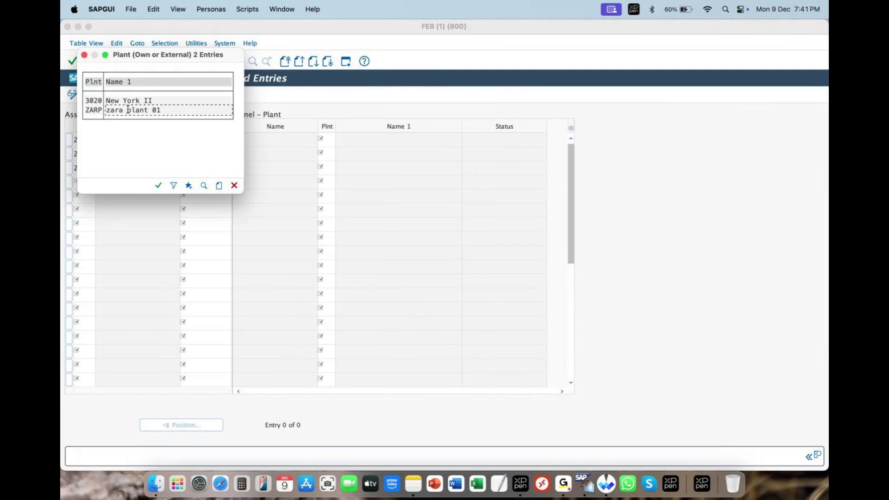
{"action": "left_click", "coordinate": [321, 154]}
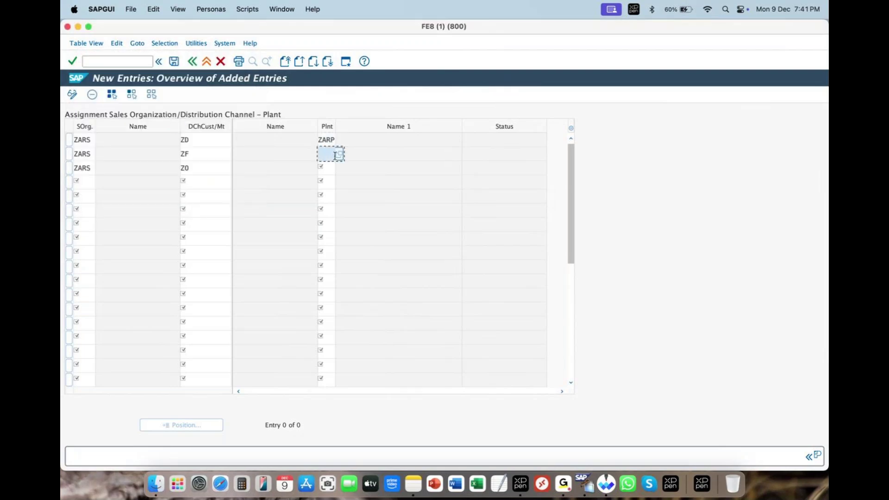
{"action": "left_click", "coordinate": [340, 154]}
{"action": "double_click", "coordinate": [95, 124]}
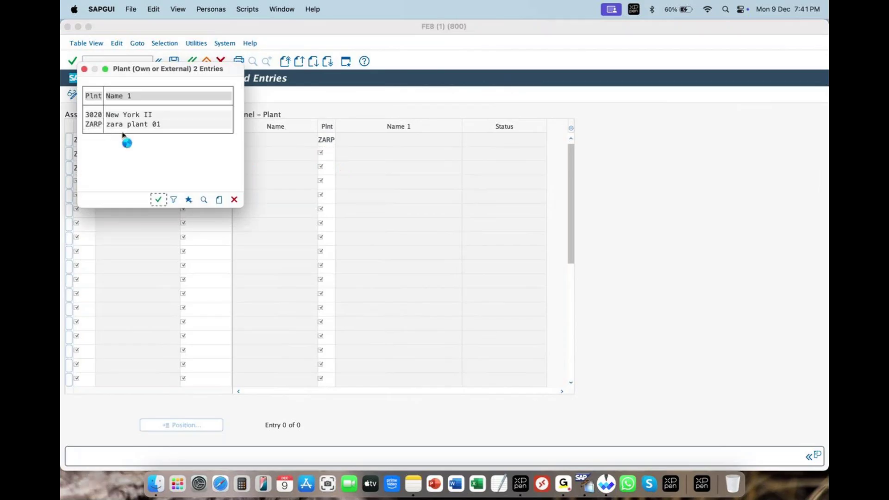
Choose plant ZARP for the ZO distribution channel row of sales organization ZARS and validate the entries.
{"action": "left_click", "coordinate": [340, 169]}
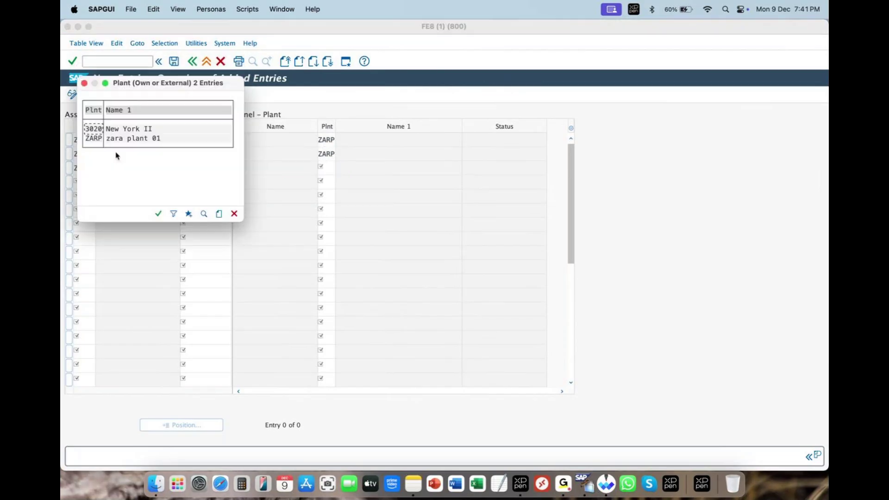
{"action": "double_click", "coordinate": [110, 139]}
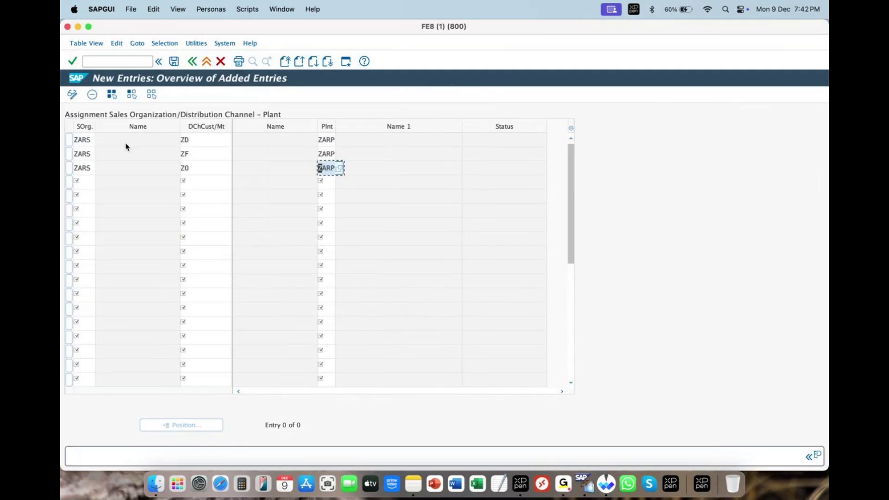
{"action": "key", "text": "Return"}
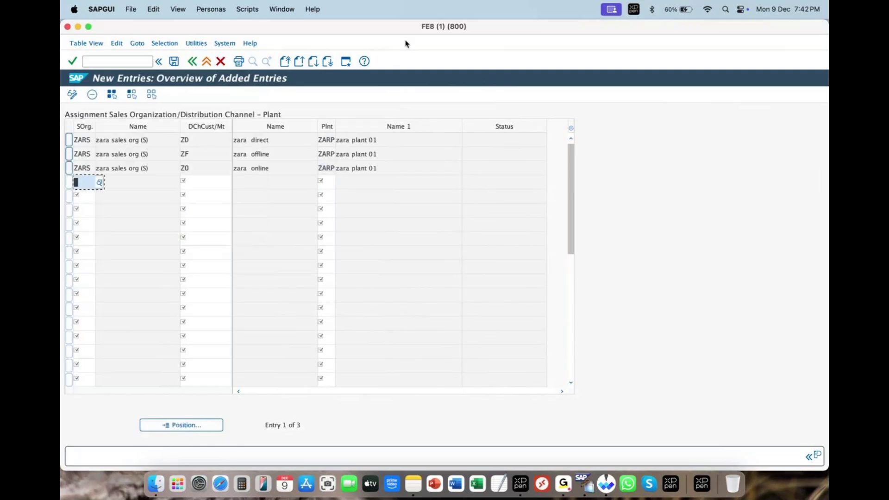
{"action": "mouse_move", "coordinate": [334, 112]}
{"action": "left_mouse_down"}
{"action": "mouse_move", "coordinate": [324, 98]}
{"action": "mouse_move", "coordinate": [304, 94]}
{"action": "mouse_move", "coordinate": [88, 98]}
{"action": "mouse_move", "coordinate": [77, 117]}
{"action": "left_mouse_up"}
{"action": "left_click_drag", "start_coordinate": [188, 96], "coordinate": [193, 119]}
{"action": "mouse_move", "coordinate": [78, 119]}
{"action": "left_mouse_down"}
{"action": "mouse_move", "coordinate": [351, 124]}
{"action": "mouse_move", "coordinate": [331, 134]}
{"action": "left_mouse_up"}
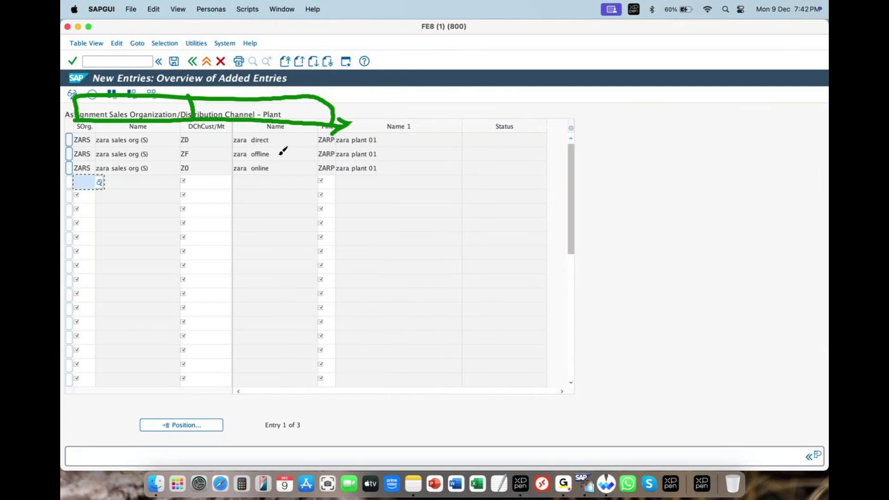
{"action": "left_click", "coordinate": [423, 42]}
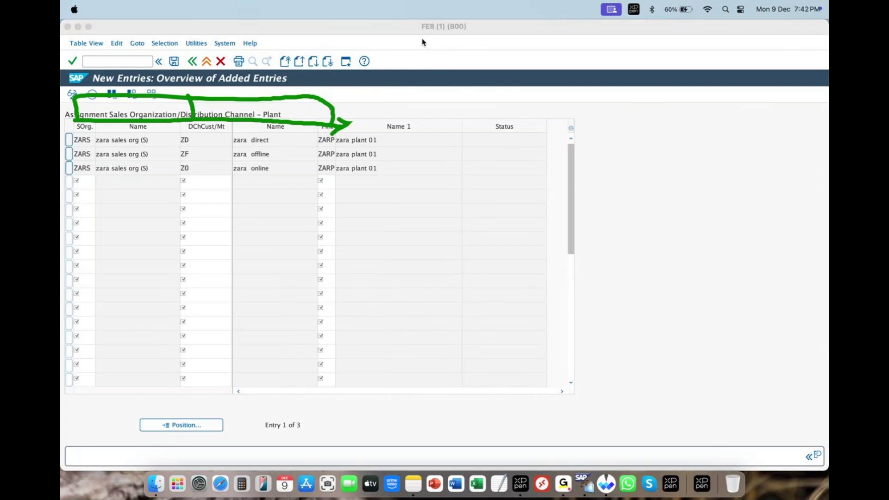
Save the sales organization, distribution channel and plant assignments and return to the implementation guide structure.
{"action": "left_click", "coordinate": [181, 62]}
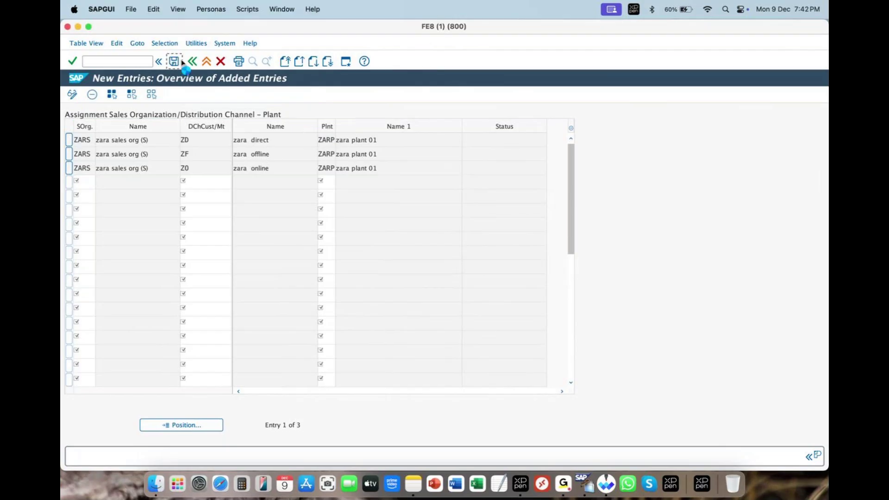
{"action": "left_click", "coordinate": [246, 148]}
{"action": "left_click", "coordinate": [193, 63]}
{"action": "left_click", "coordinate": [192, 63]}
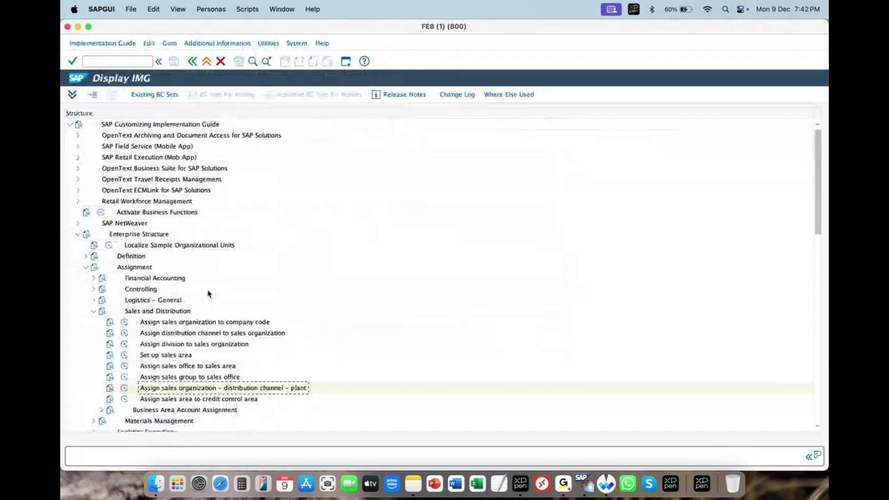
{"action": "left_click", "coordinate": [224, 409]}
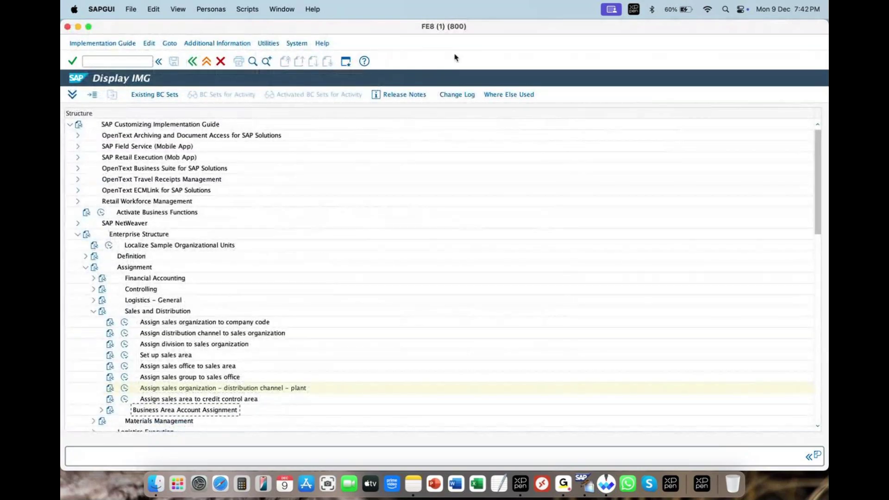
{"action": "left_click", "coordinate": [126, 400]}
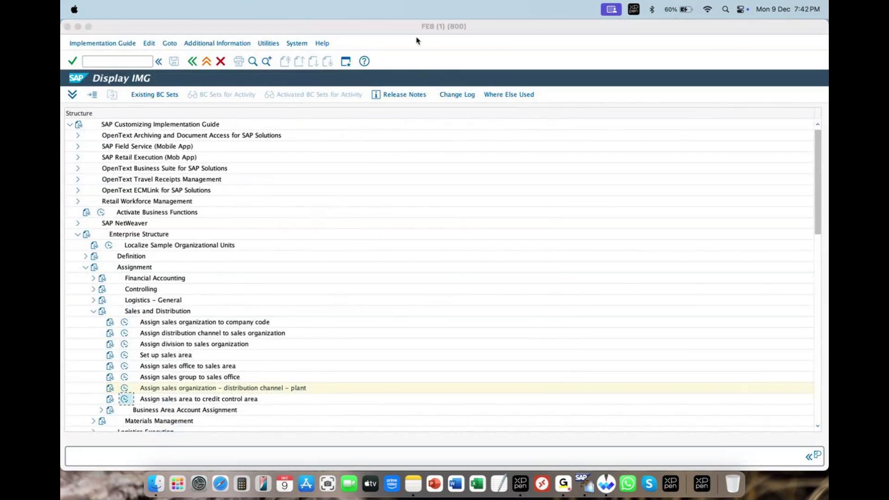
{"action": "left_click_drag", "start_coordinate": [133, 401], "coordinate": [258, 399]}
{"action": "left_click_drag", "start_coordinate": [133, 411], "coordinate": [245, 408]}
{"action": "left_click_drag", "start_coordinate": [136, 400], "coordinate": [250, 400]}
{"action": "left_click_drag", "start_coordinate": [134, 412], "coordinate": [238, 409]}
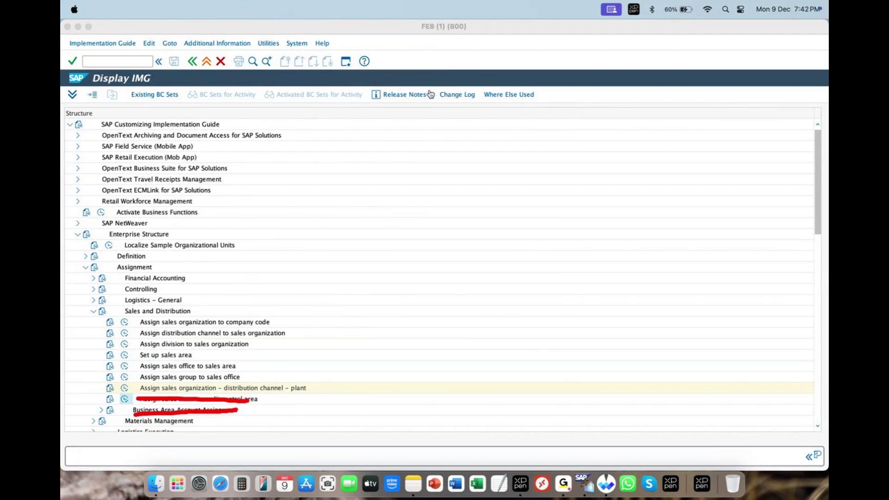
{"action": "left_click", "coordinate": [126, 322]}
{"action": "left_click_drag", "start_coordinate": [124, 328], "coordinate": [135, 381]}
{"action": "mouse_move", "coordinate": [124, 323]}
{"action": "left_mouse_down"}
{"action": "mouse_move", "coordinate": [139, 314]}
{"action": "mouse_move", "coordinate": [136, 329]}
{"action": "left_mouse_up"}
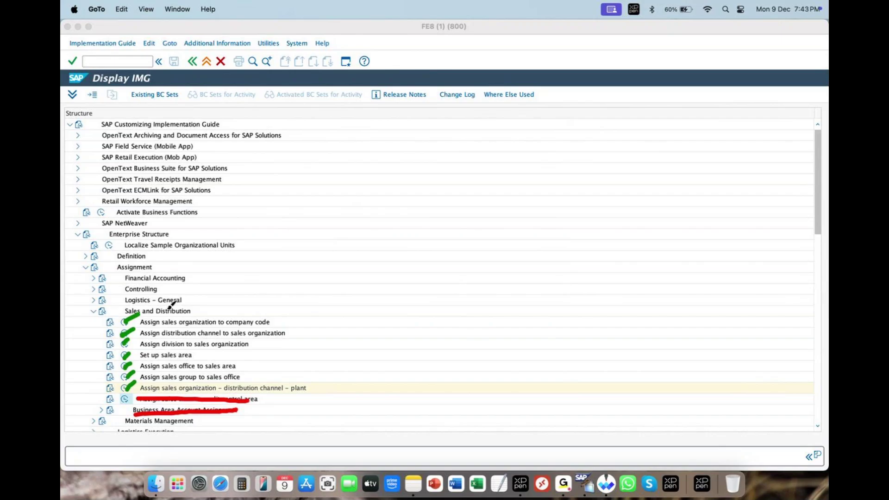
Leave the allocation of sales areas to credit control areas and collapse the Sales and Distribution assignments.
{"action": "left_click", "coordinate": [93, 311]}
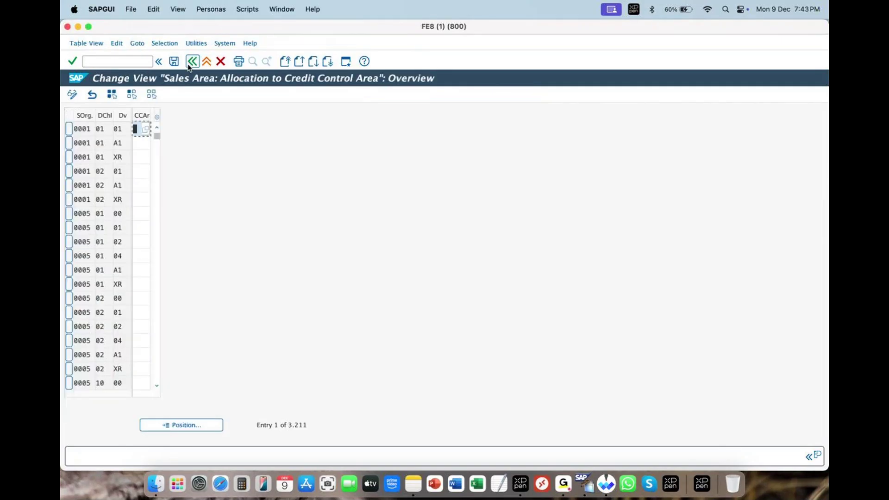
{"action": "left_click", "coordinate": [192, 61]}
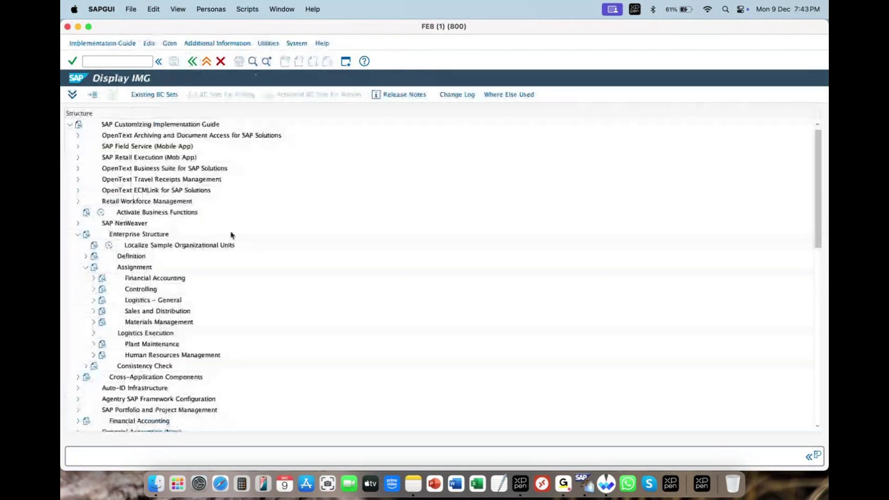
{"action": "left_click", "coordinate": [95, 313]}
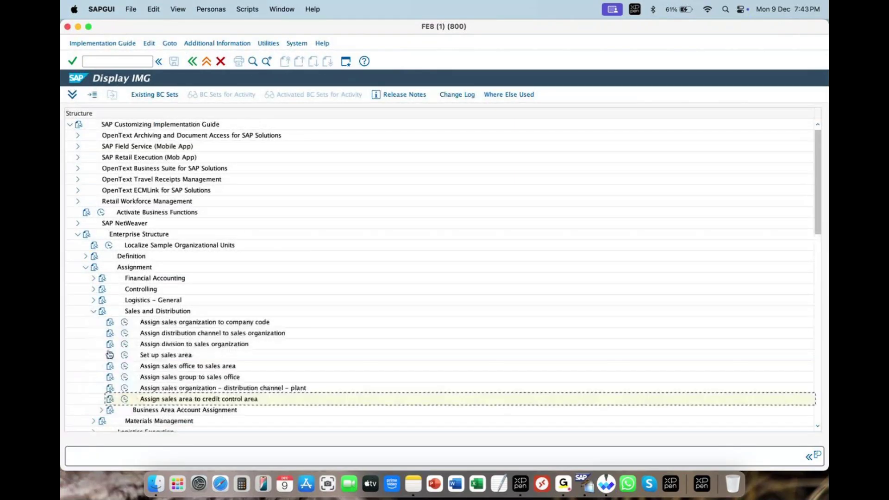
{"action": "left_click", "coordinate": [93, 311]}
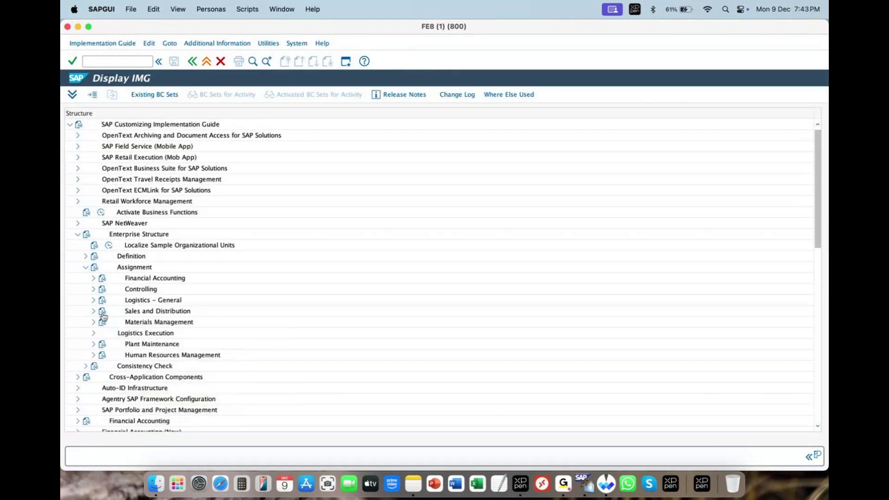
Look over the Materials Management assignment activities, collapse them and expand the Logistics Execution assignments.
{"action": "left_click", "coordinate": [93, 323]}
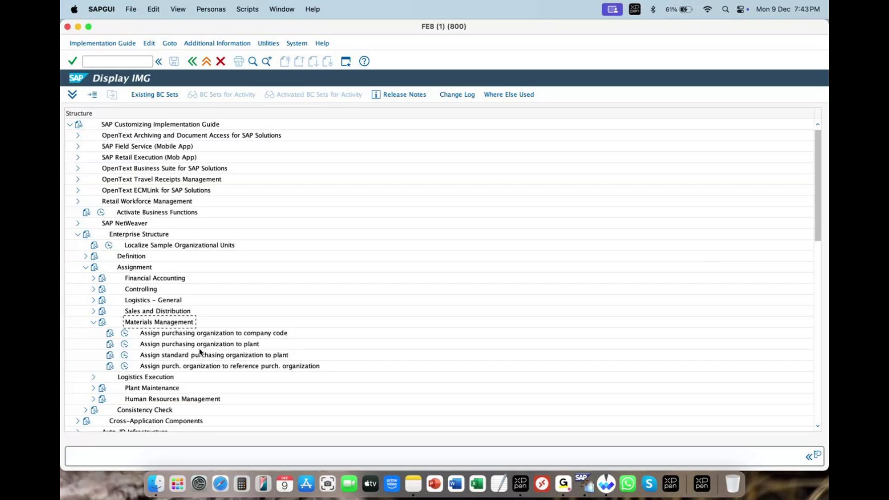
{"action": "left_click", "coordinate": [93, 322]}
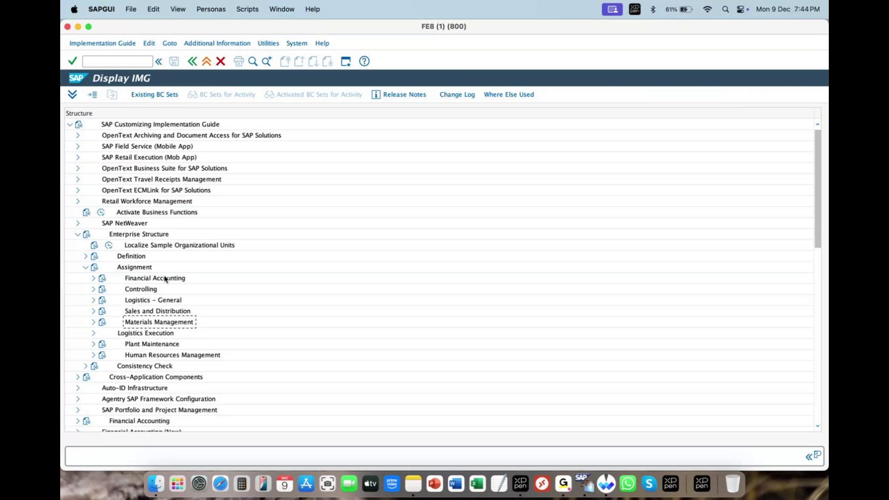
{"action": "left_click", "coordinate": [147, 334]}
{"action": "left_click", "coordinate": [93, 333]}
{"action": "left_click", "coordinate": [192, 347]}
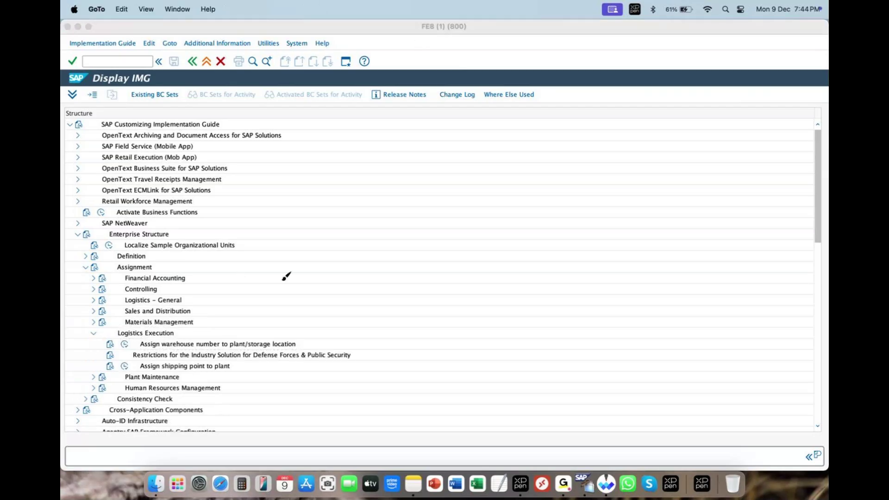
{"action": "mouse_move", "coordinate": [235, 346]}
{"action": "left_mouse_down"}
{"action": "mouse_move", "coordinate": [239, 320]}
{"action": "mouse_move", "coordinate": [279, 324]}
{"action": "mouse_move", "coordinate": [276, 351]}
{"action": "mouse_move", "coordinate": [195, 350]}
{"action": "mouse_move", "coordinate": [189, 342]}
{"action": "mouse_move", "coordinate": [210, 316]}
{"action": "left_mouse_up"}
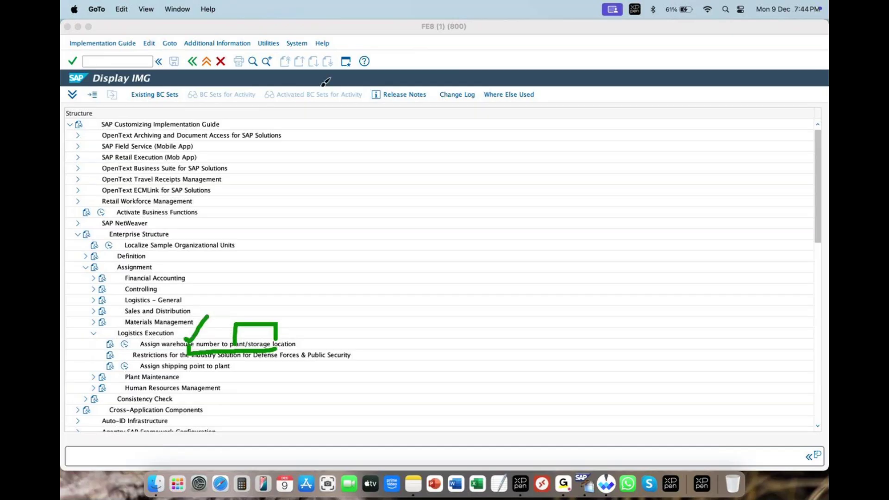
{"action": "key", "text": "Escape"}
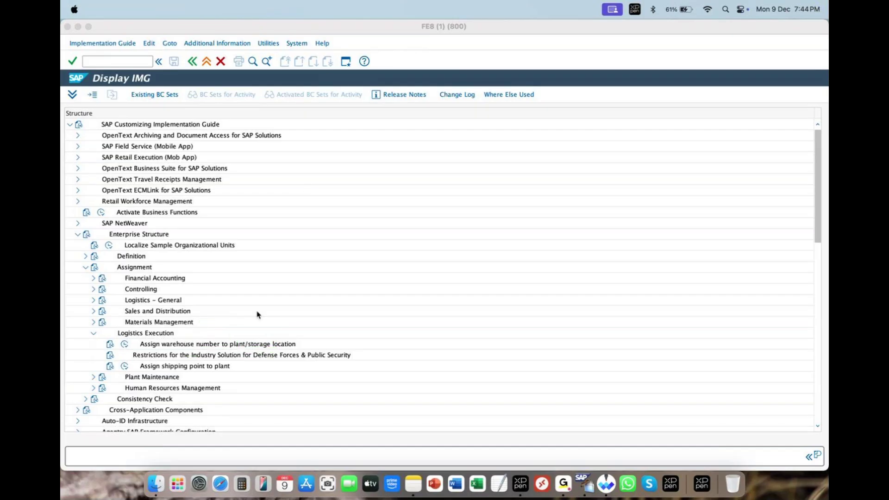
{"action": "key", "text": "ctrl+shift+d"}
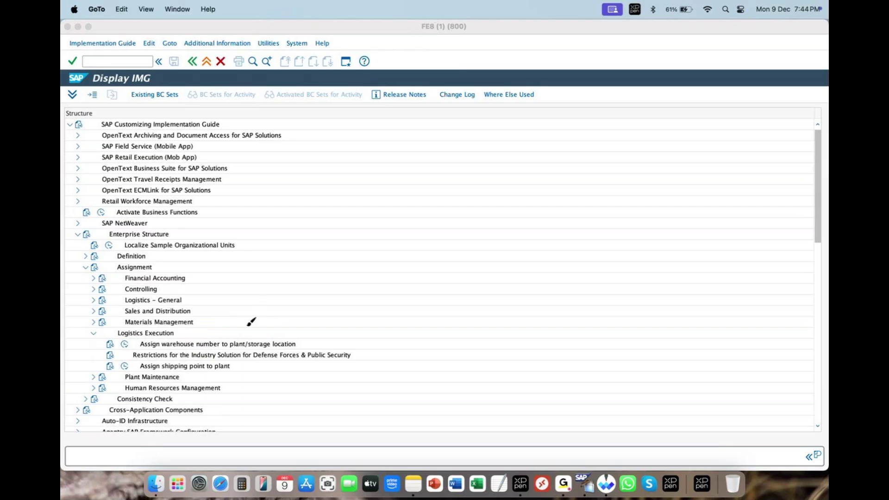
{"action": "left_click_drag", "start_coordinate": [236, 339], "coordinate": [271, 328]}
{"action": "left_click_drag", "start_coordinate": [269, 347], "coordinate": [188, 344]}
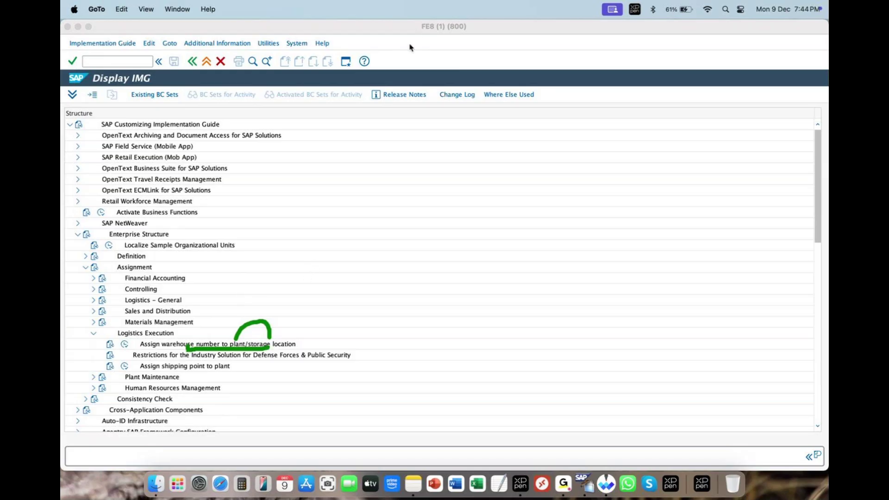
{"action": "key", "text": "Escape"}
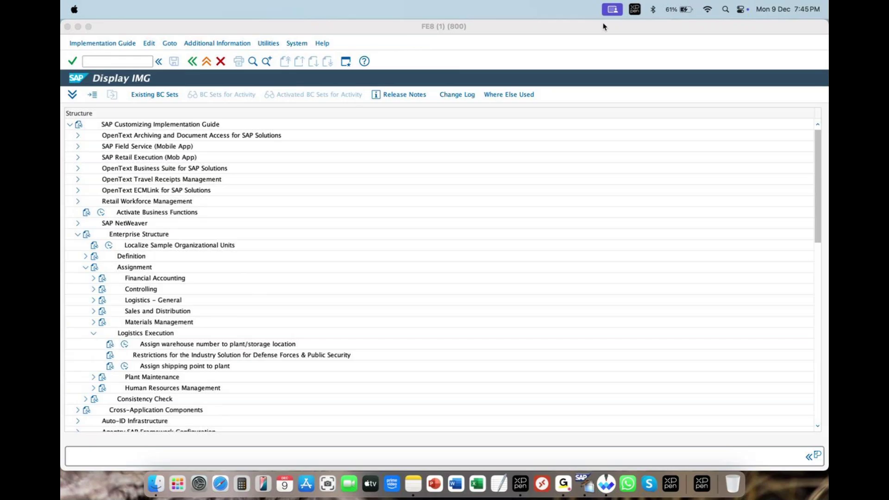
{"action": "mouse_move", "coordinate": [238, 339]}
{"action": "left_mouse_down"}
{"action": "mouse_move", "coordinate": [230, 304]}
{"action": "mouse_move", "coordinate": [200, 305]}
{"action": "mouse_move", "coordinate": [230, 265]}
{"action": "left_mouse_up"}
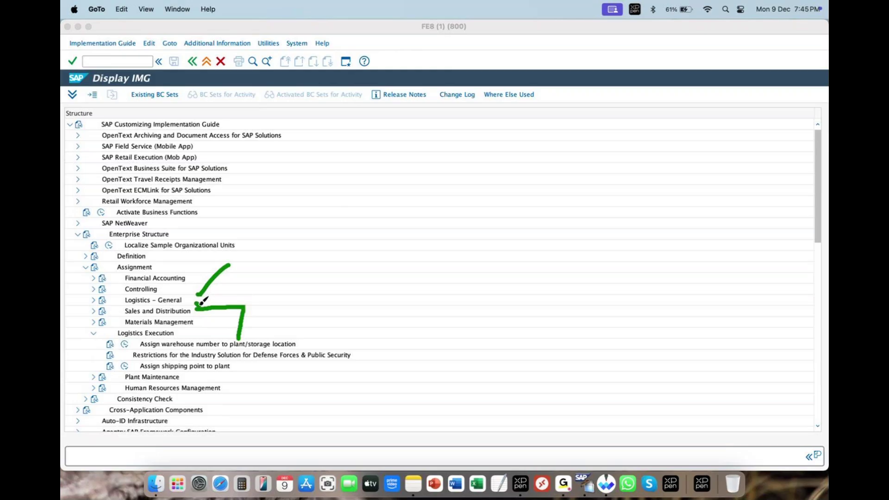
{"action": "left_click_drag", "start_coordinate": [199, 304], "coordinate": [220, 289]}
{"action": "mouse_move", "coordinate": [238, 328]}
{"action": "left_mouse_down"}
{"action": "mouse_move", "coordinate": [263, 342]}
{"action": "mouse_move", "coordinate": [196, 342]}
{"action": "left_mouse_up"}
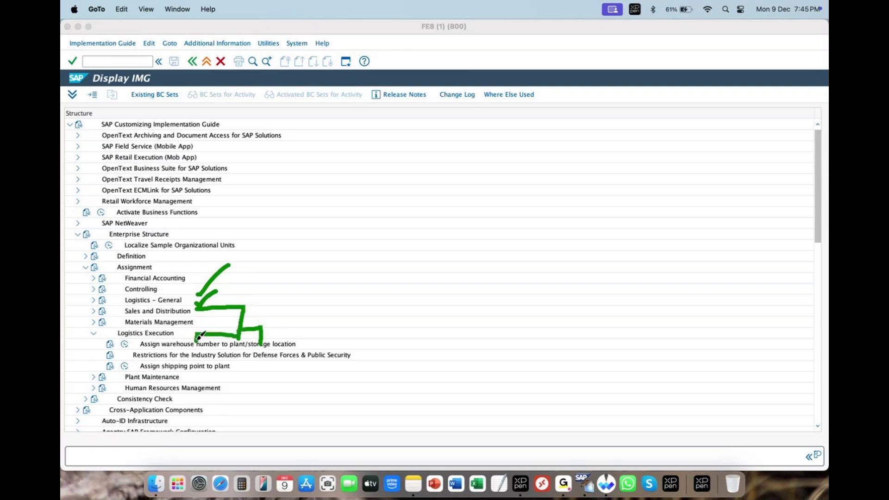
{"action": "key", "text": "Escape"}
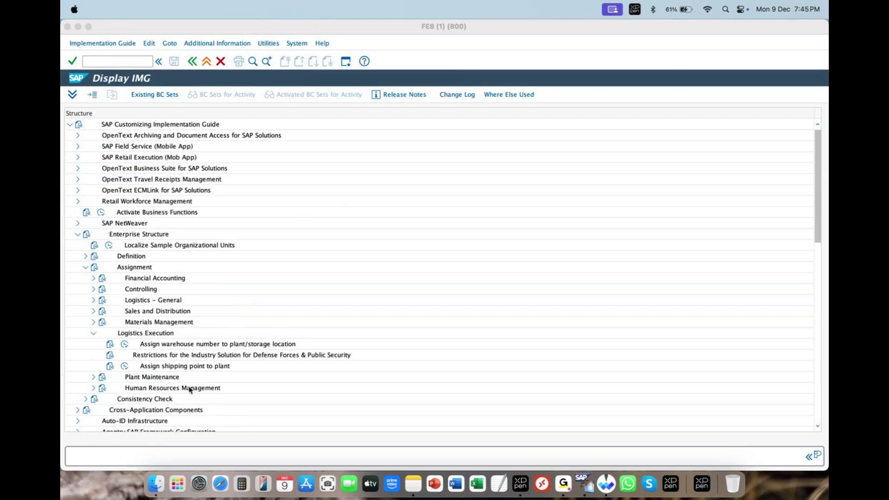
Start new entries for assigning warehouse numbers to plant/storage location, with plant ZARP and storage location ZAR1 in the first row.
{"action": "left_click", "coordinate": [125, 345]}
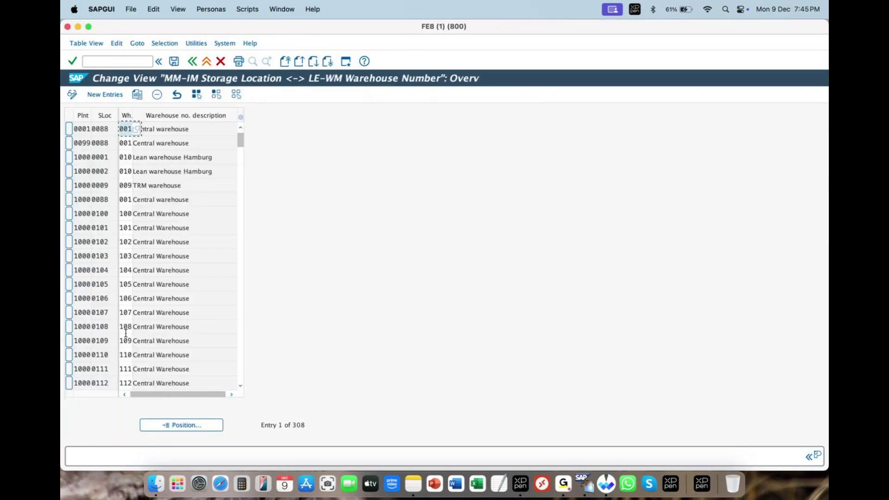
{"action": "left_click", "coordinate": [86, 94]}
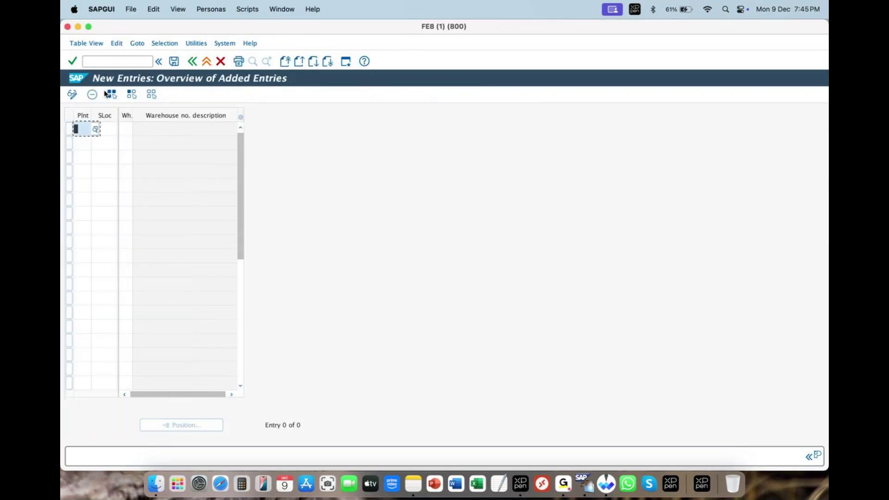
{"action": "type", "text": "zarp"}
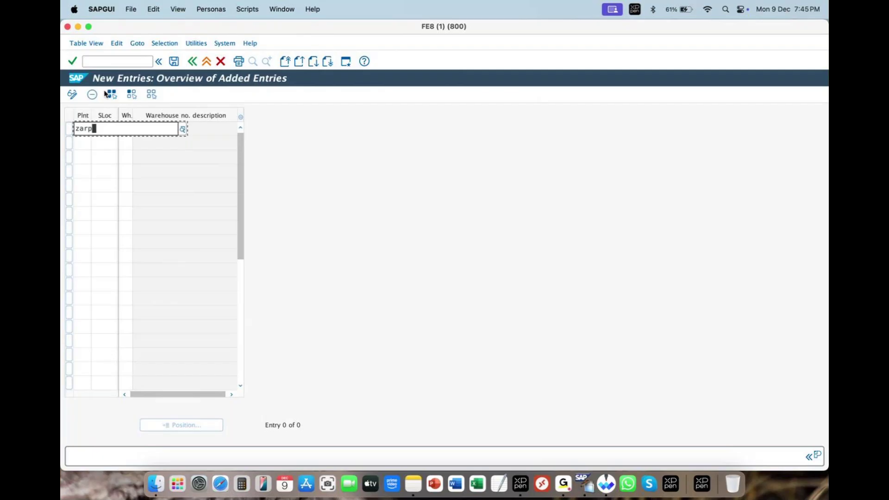
{"action": "left_click", "coordinate": [79, 162]}
{"action": "left_click", "coordinate": [110, 130]}
{"action": "left_click", "coordinate": [112, 130]}
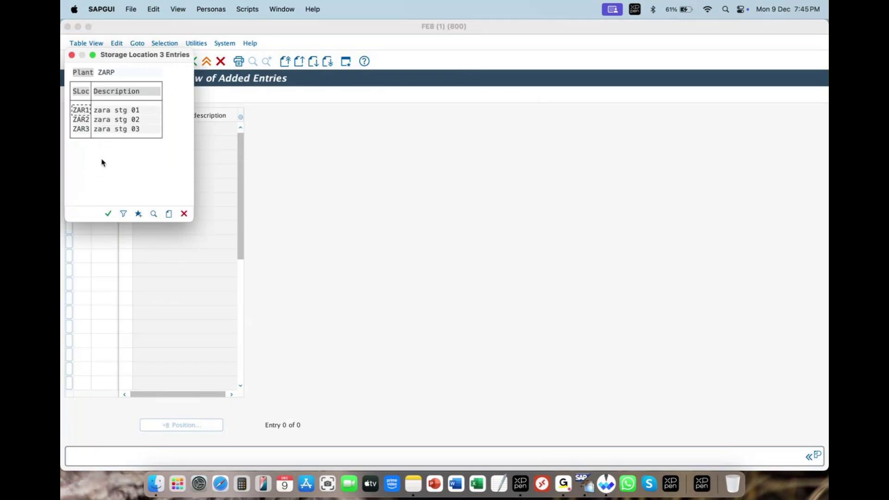
{"action": "double_click", "coordinate": [98, 110]}
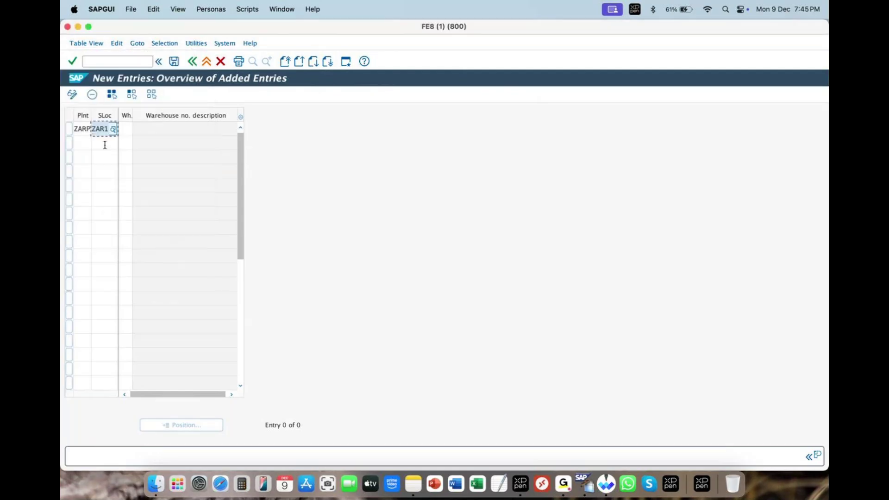
{"action": "left_click", "coordinate": [105, 143]}
{"action": "left_click", "coordinate": [114, 144]}
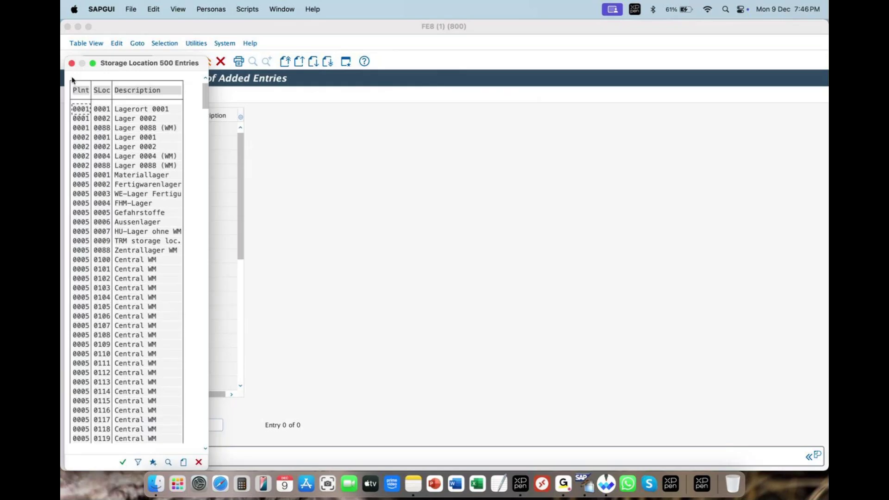
{"action": "left_click", "coordinate": [72, 62]}
{"action": "key", "text": "Tab"}
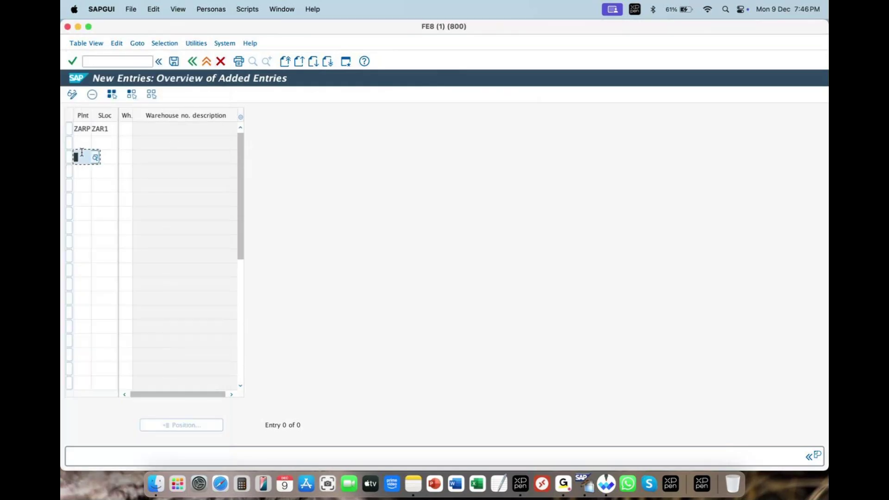
Enter plant ZARP with storage location ZAR2 in the second row.
{"action": "left_click", "coordinate": [84, 137]}
{"action": "type", "text": "zarp"}
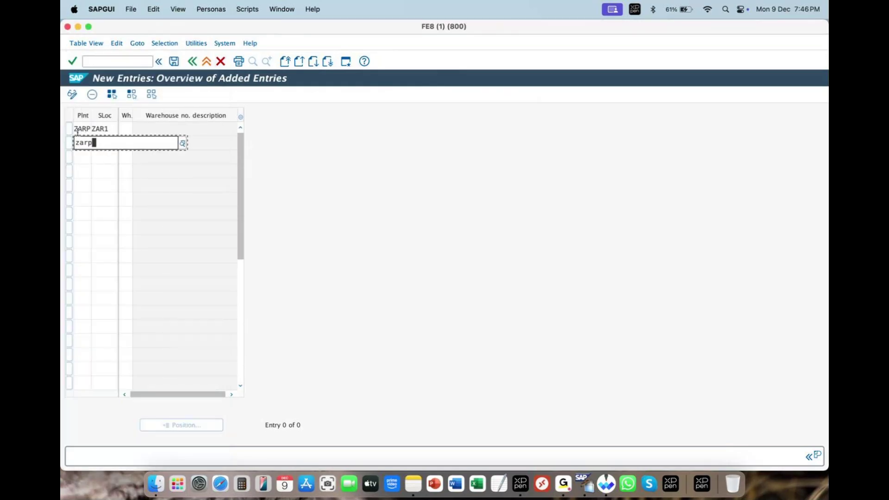
{"action": "left_click", "coordinate": [117, 178]}
{"action": "left_click", "coordinate": [113, 144]}
{"action": "left_click", "coordinate": [116, 145]}
{"action": "left_click", "coordinate": [113, 135]}
{"action": "double_click", "coordinate": [112, 136]}
Enter plant ZARP with storage location ZAR3 in the third row.
{"action": "left_click", "coordinate": [78, 157]}
{"action": "type", "text": "za"}
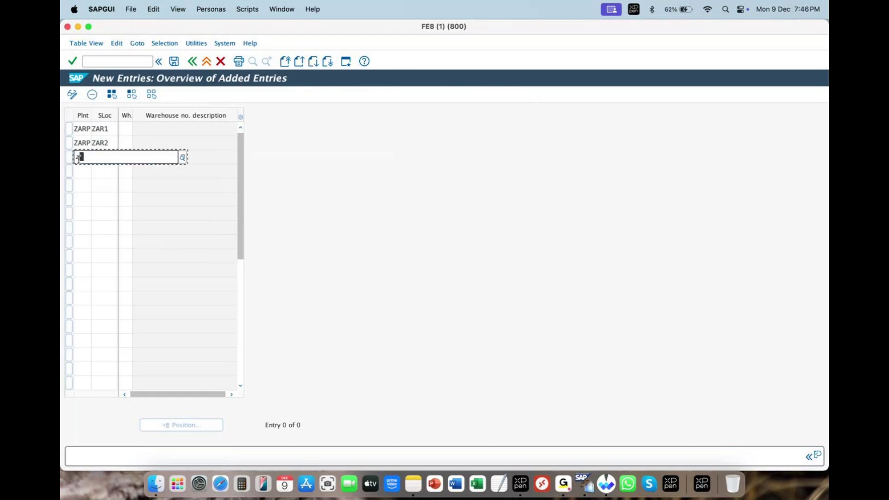
{"action": "type", "text": "rp"}
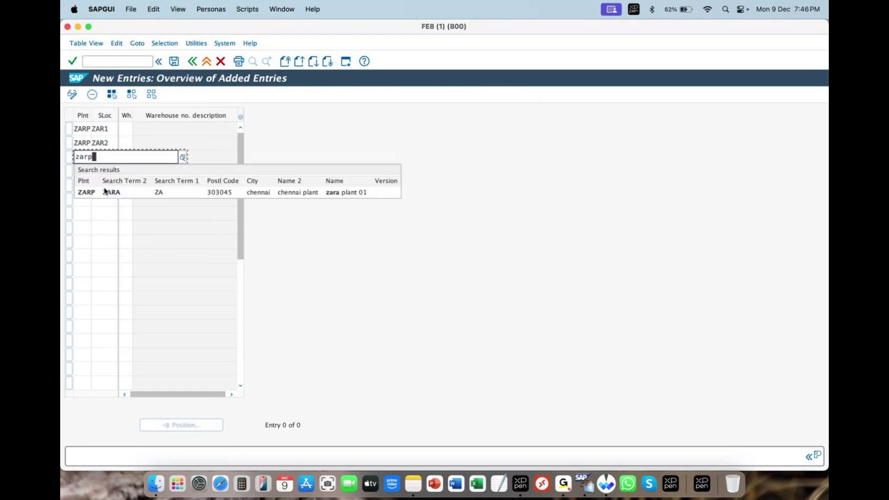
{"action": "left_click", "coordinate": [106, 191]}
{"action": "left_click", "coordinate": [107, 157]}
{"action": "left_click", "coordinate": [119, 157]}
{"action": "left_click", "coordinate": [112, 159]}
{"action": "left_click", "coordinate": [113, 160]}
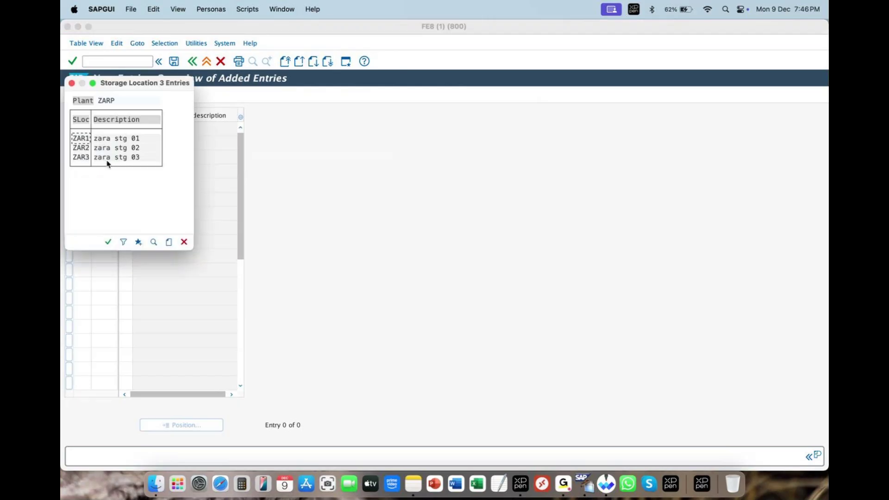
{"action": "double_click", "coordinate": [106, 158]}
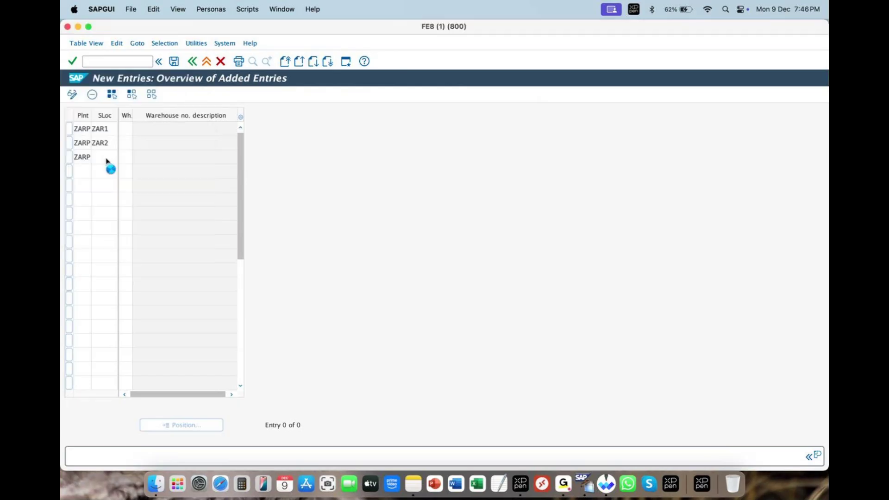
Assign warehouse number ZAW to storage locations ZAR1, ZAR2 and ZAR3 of plant ZARP.
{"action": "type", "text": "z"}
{"action": "left_click", "coordinate": [136, 131]}
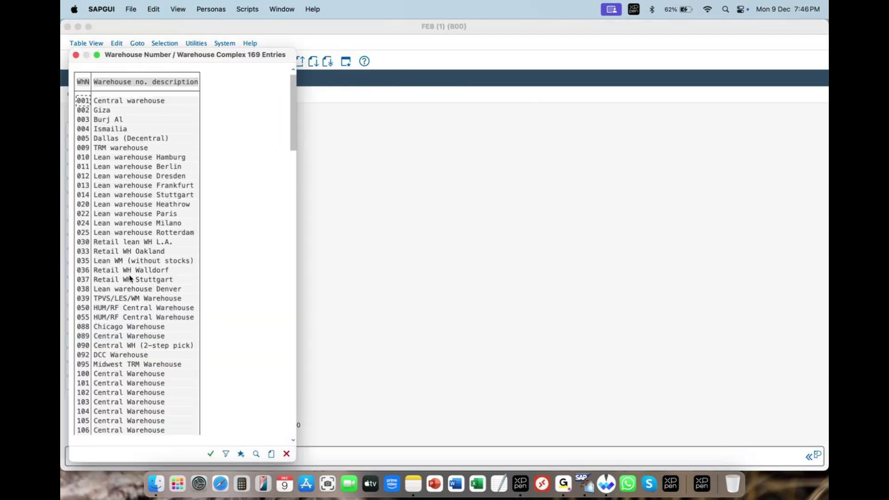
{"action": "left_click_drag", "start_coordinate": [294, 121], "coordinate": [294, 310]}
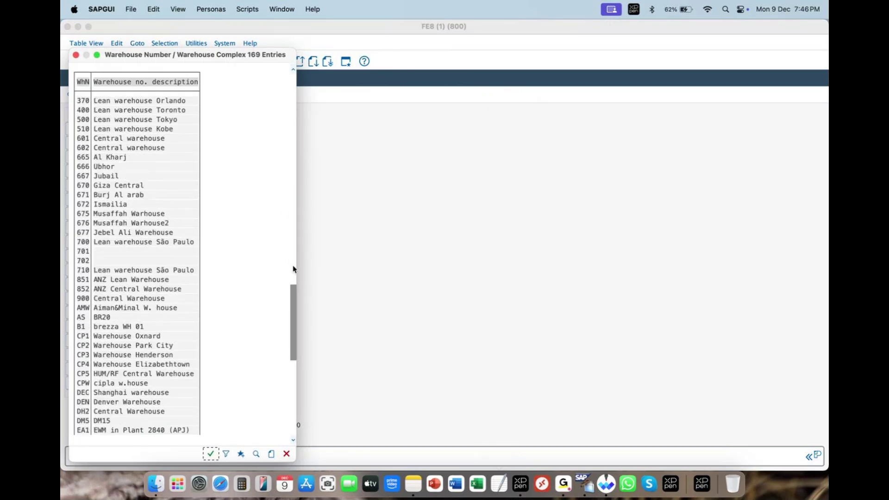
{"action": "left_click_drag", "start_coordinate": [294, 314], "coordinate": [294, 401]}
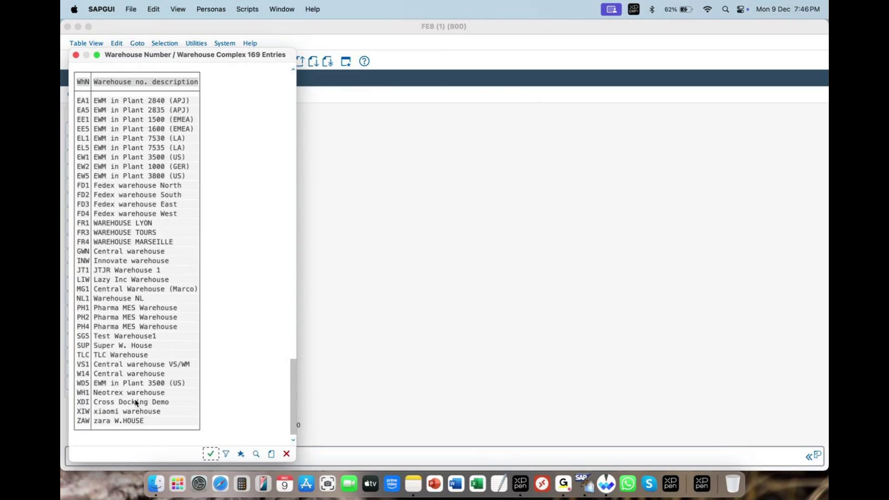
{"action": "double_click", "coordinate": [99, 422]}
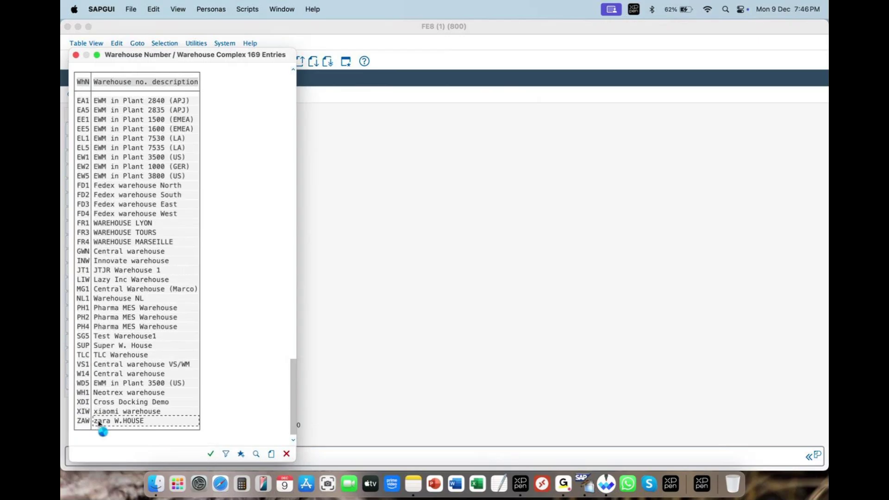
{"action": "left_click", "coordinate": [121, 143]}
{"action": "type", "text": "zaw"}
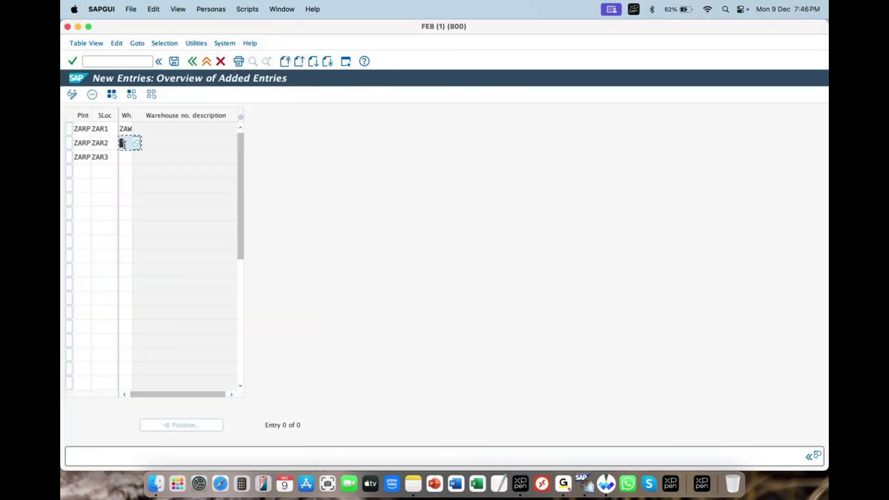
{"action": "left_click", "coordinate": [122, 157]}
{"action": "type", "text": "za"}
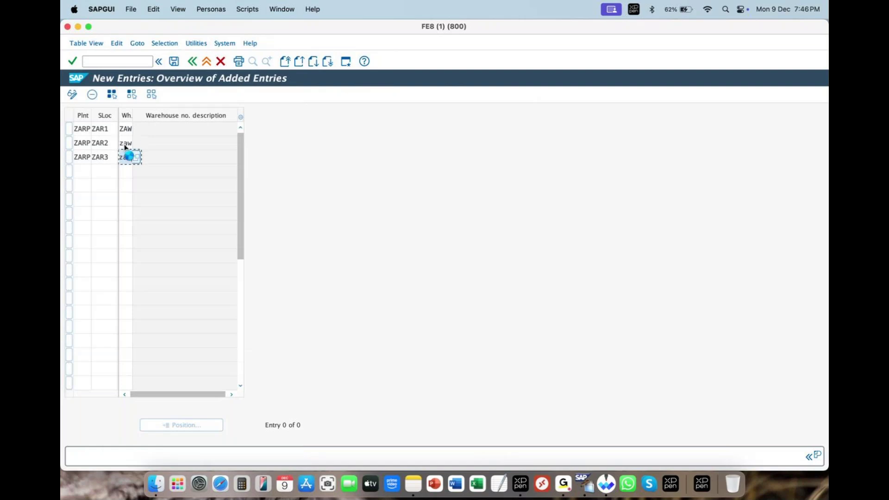
Save the warehouse number assignments under the zara customizing request.
{"action": "key", "text": "Return"}
{"action": "left_click", "coordinate": [174, 61]}
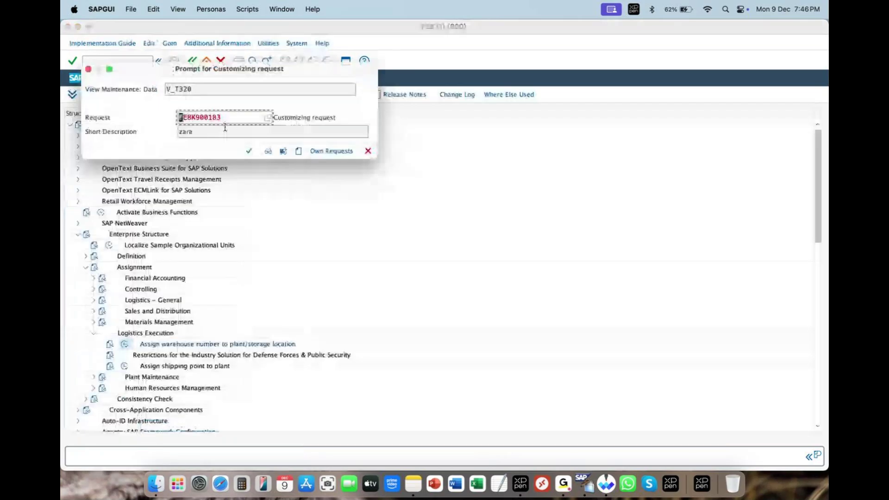
{"action": "left_click", "coordinate": [248, 151]}
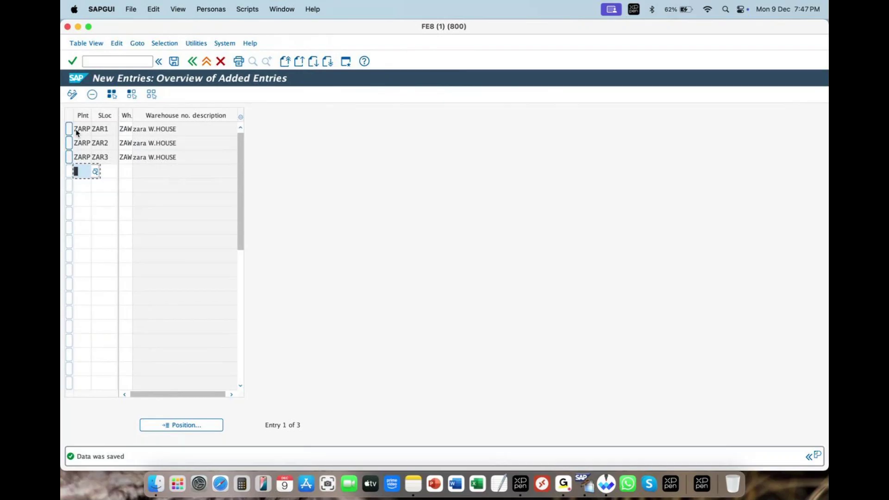
{"action": "left_click", "coordinate": [174, 62]}
Return to the implementation guide and open the Logistics Execution activity for assigning shipping points to plants.
{"action": "left_click", "coordinate": [190, 62]}
{"action": "left_click", "coordinate": [192, 62]}
{"action": "left_click", "coordinate": [177, 366]}
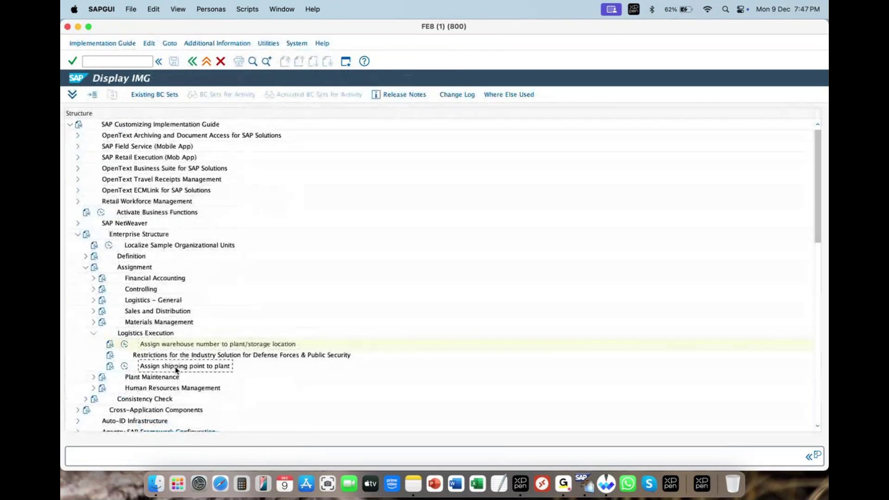
{"action": "left_click", "coordinate": [125, 367]}
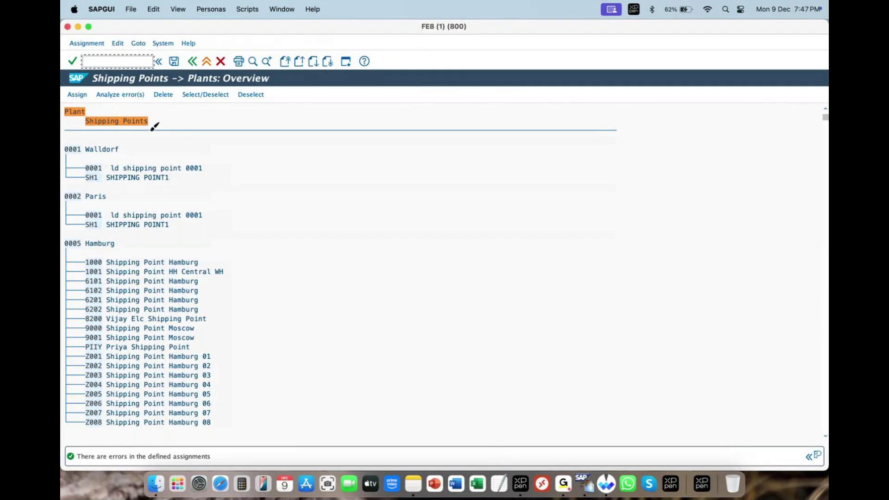
{"action": "mouse_move", "coordinate": [130, 121]}
{"action": "left_mouse_down"}
{"action": "mouse_move", "coordinate": [103, 135]}
{"action": "mouse_move", "coordinate": [70, 112]}
{"action": "mouse_move", "coordinate": [257, 64]}
{"action": "left_mouse_up"}
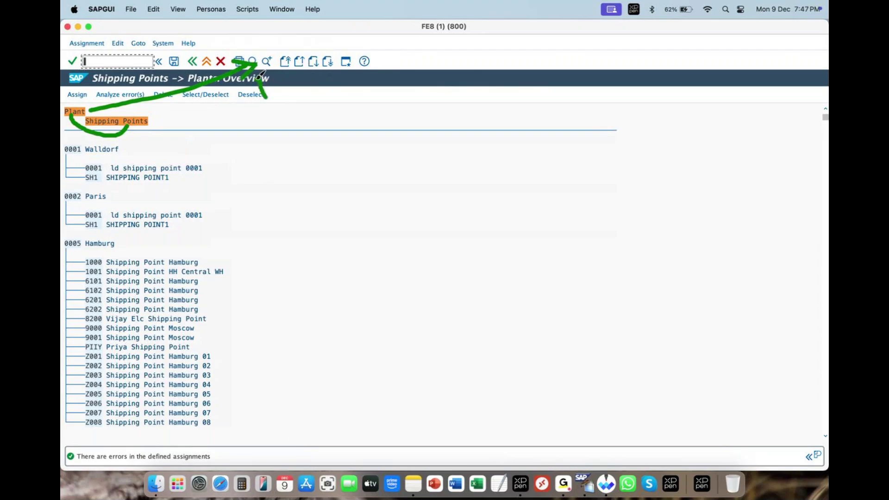
{"action": "left_click_drag", "start_coordinate": [255, 69], "coordinate": [267, 97]}
{"action": "mouse_move", "coordinate": [469, 166]}
{"action": "left_mouse_down"}
{"action": "mouse_move", "coordinate": [465, 313]}
{"action": "mouse_move", "coordinate": [488, 157]}
{"action": "mouse_move", "coordinate": [635, 298]}
{"action": "mouse_move", "coordinate": [479, 306]}
{"action": "left_mouse_up"}
{"action": "mouse_move", "coordinate": [307, 181]}
{"action": "left_mouse_down"}
{"action": "mouse_move", "coordinate": [376, 208]}
{"action": "mouse_move", "coordinate": [304, 183]}
{"action": "mouse_move", "coordinate": [383, 170]}
{"action": "left_mouse_up"}
{"action": "left_click_drag", "start_coordinate": [489, 198], "coordinate": [528, 198]}
{"action": "left_click_drag", "start_coordinate": [511, 224], "coordinate": [485, 227]}
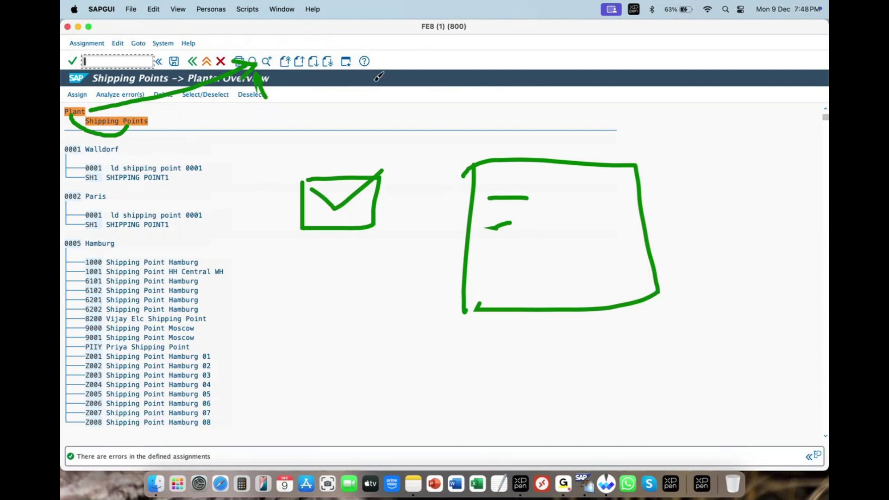
{"action": "key", "text": "Escape"}
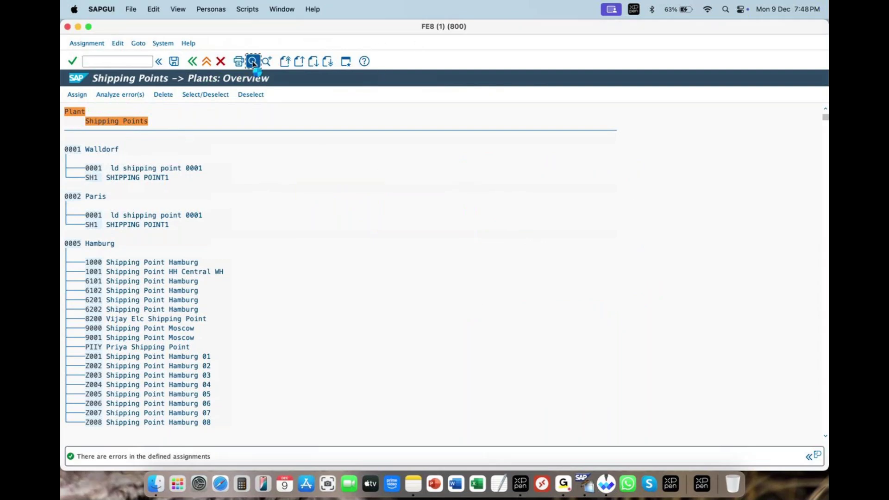
Search the plant overview for zara and jump to the entry for plant ZARP.
{"action": "left_click", "coordinate": [253, 61]}
{"action": "left_click_drag", "start_coordinate": [190, 118], "coordinate": [159, 122]}
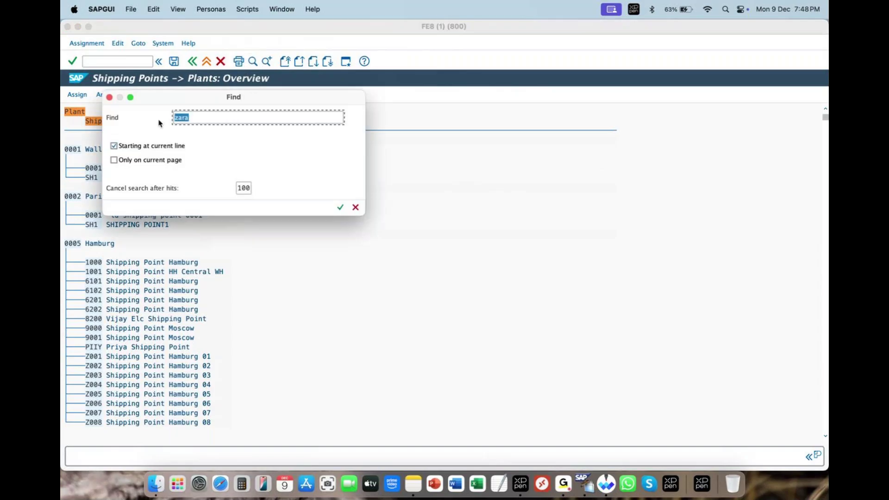
{"action": "key", "text": "Return"}
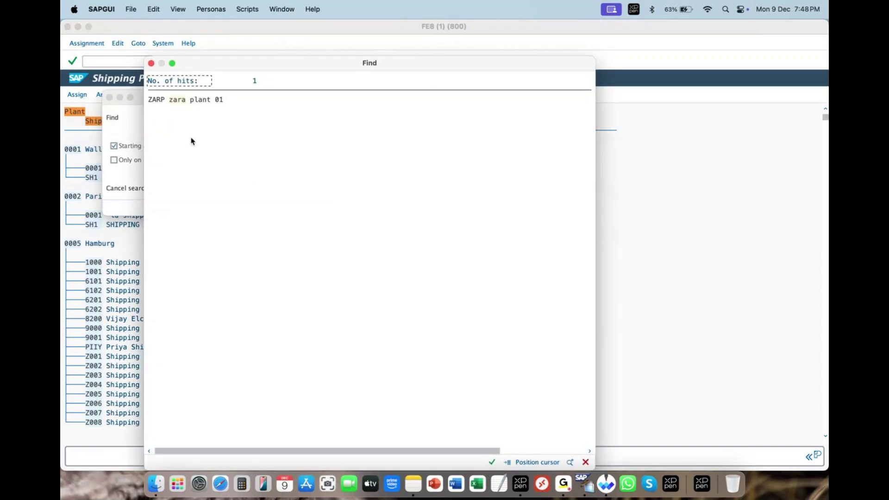
{"action": "left_click", "coordinate": [175, 100]}
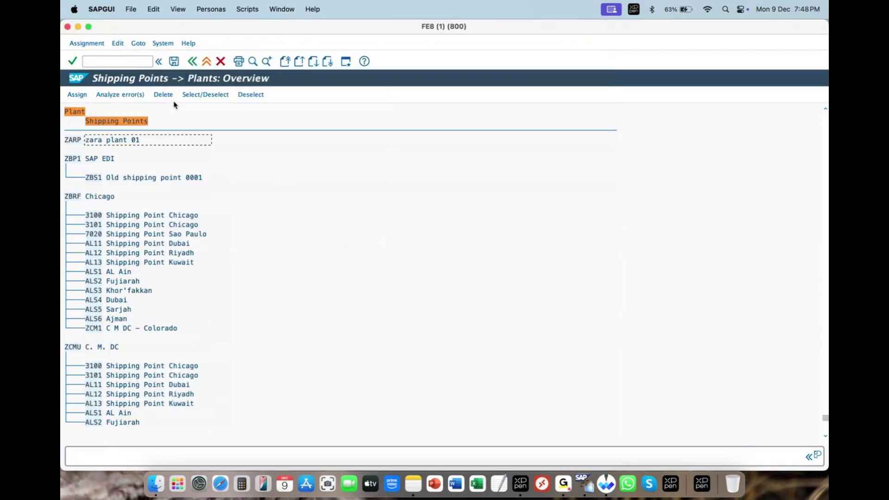
Assign shipping point ZASH (ZARA SHIPPING POINT) to plant ZARP.
{"action": "left_click", "coordinate": [72, 142]}
{"action": "left_click", "coordinate": [77, 95]}
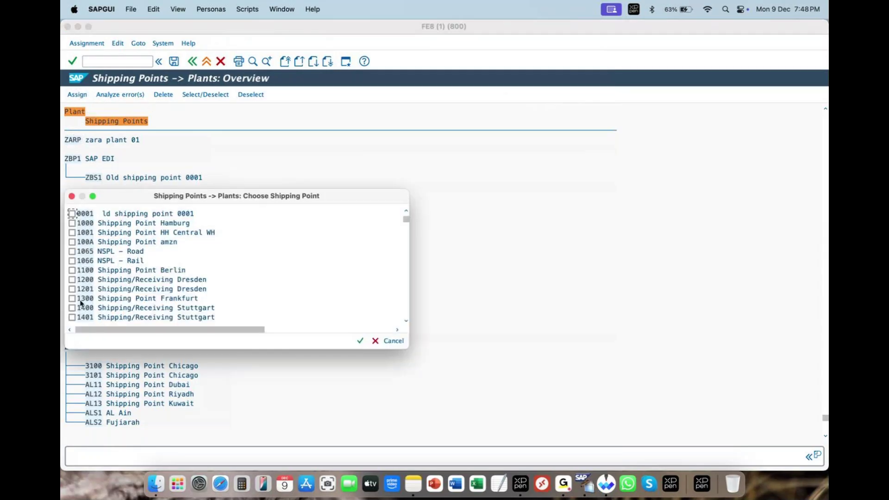
{"action": "left_click_drag", "start_coordinate": [408, 228], "coordinate": [403, 313]}
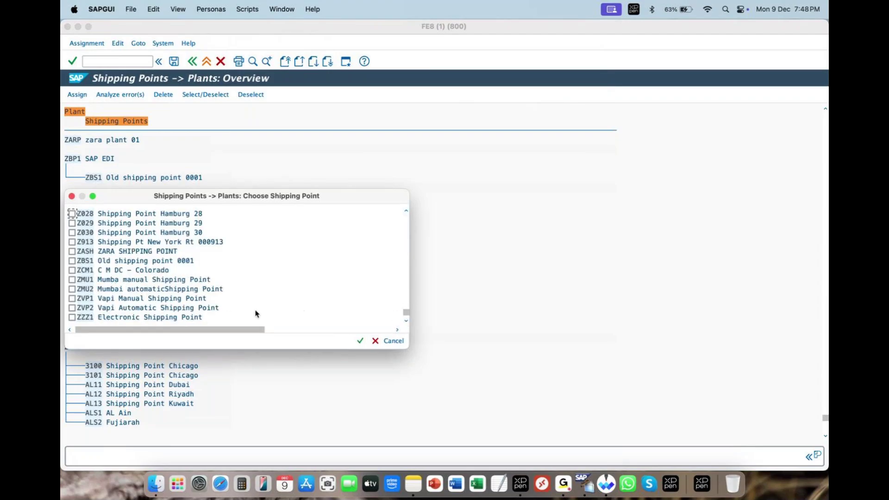
{"action": "left_click", "coordinate": [70, 252]}
{"action": "left_click", "coordinate": [73, 252]}
{"action": "left_click", "coordinate": [360, 341]}
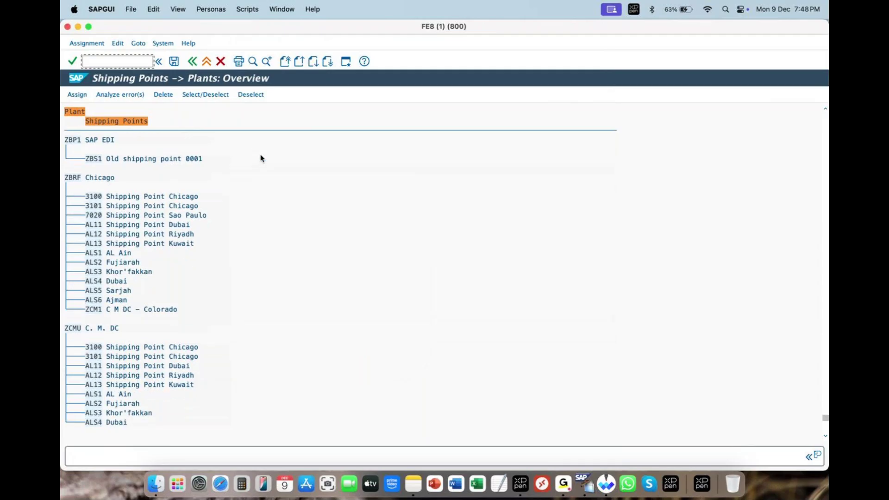
Check the shipping point under plant ZARP and save the assignment under the zara customizing request.
{"action": "scroll", "coordinate": [259, 162], "scroll_direction": "up", "scroll_amount": 4}
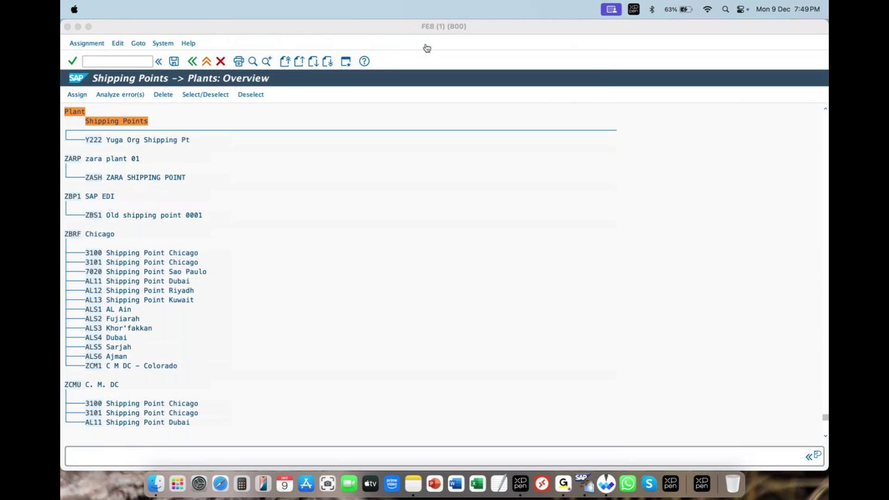
{"action": "mouse_move", "coordinate": [87, 179]}
{"action": "left_mouse_down"}
{"action": "mouse_move", "coordinate": [68, 180]}
{"action": "mouse_move", "coordinate": [70, 158]}
{"action": "left_mouse_up"}
{"action": "left_click", "coordinate": [174, 61]}
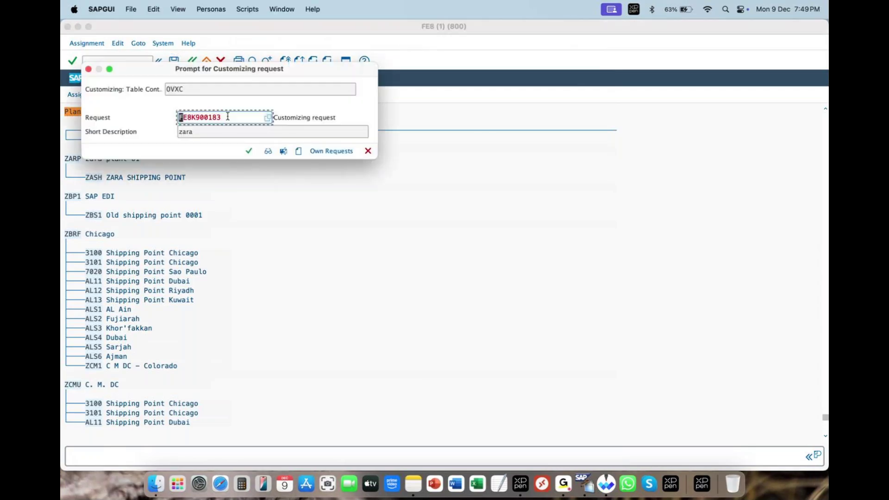
{"action": "left_click", "coordinate": [249, 151]}
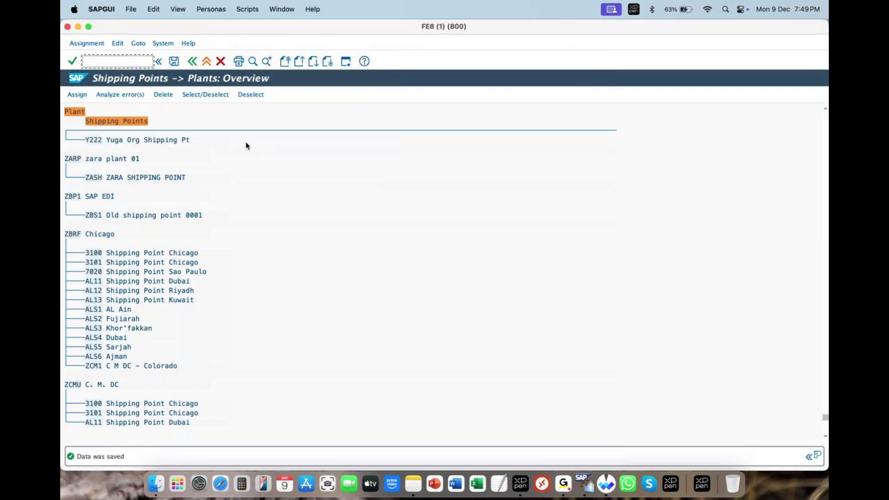
Leave the shipping point assignments and the customizing screens and return to the SAP Easy Access screen.
{"action": "left_click", "coordinate": [192, 62]}
{"action": "left_click", "coordinate": [192, 62]}
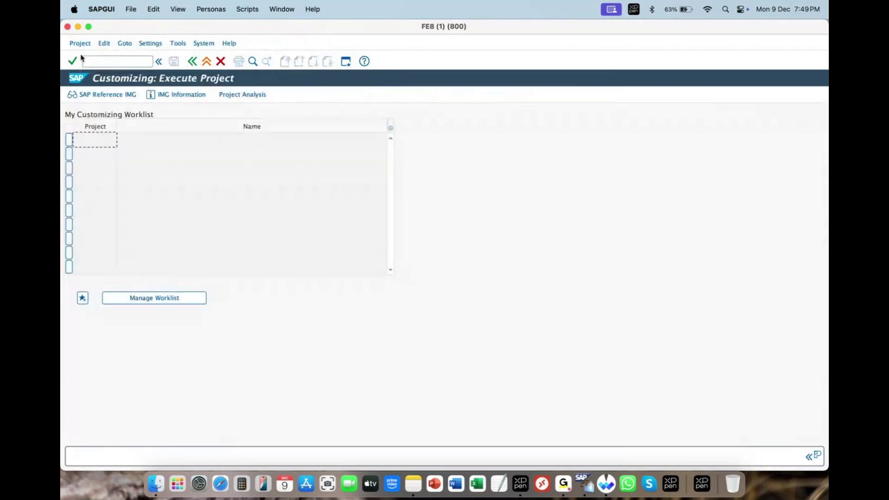
{"action": "left_click", "coordinate": [192, 61]}
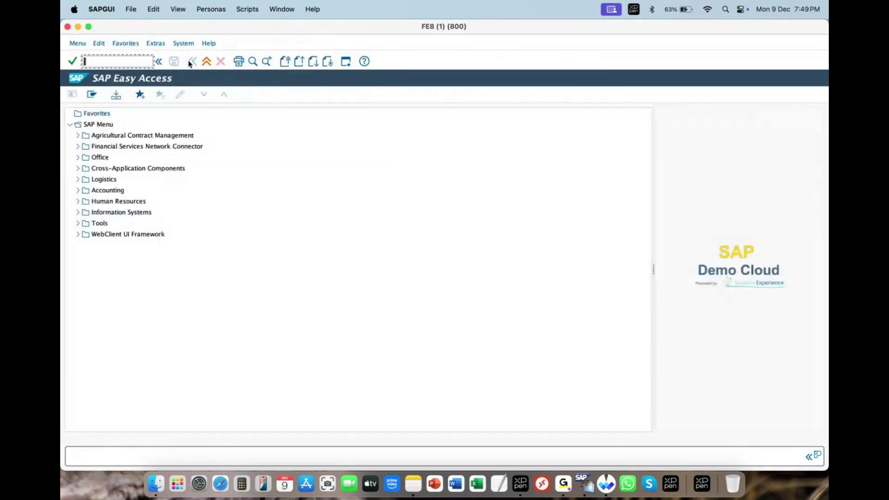
{"action": "left_click", "coordinate": [78, 43]}
{"action": "left_click", "coordinate": [79, 97]}
Run the transaction spro to start project customizing.
{"action": "left_click", "coordinate": [139, 60]}
{"action": "type", "text": "spro"}
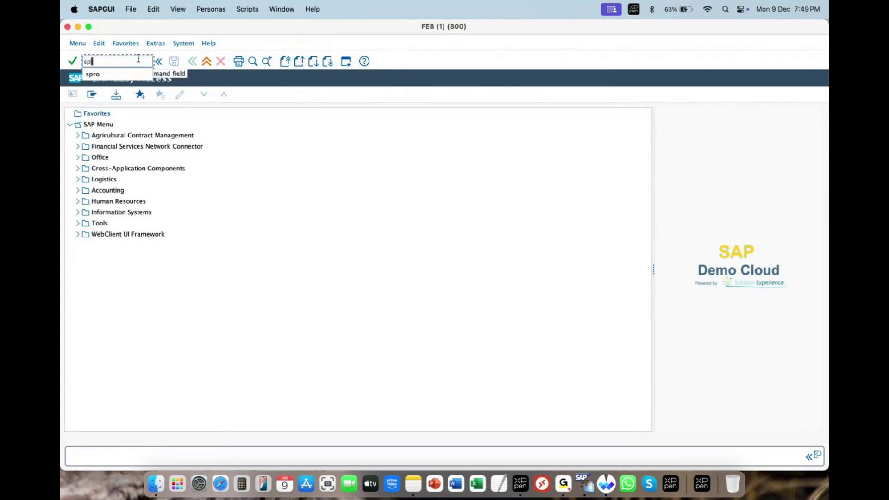
{"action": "key", "text": "BackSpace"}
{"action": "key", "text": "BackSpace"}
{"action": "key", "text": "BackSpace"}
{"action": "type", "text": "pro"}
{"action": "key", "text": "Return"}
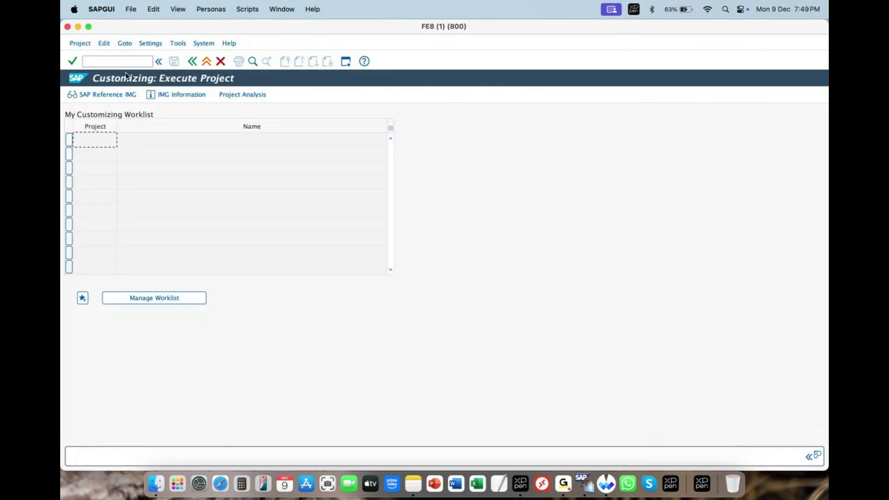
Open the SAP Reference IMG, expand Enterprise Structure and select Consistency Check.
{"action": "left_click", "coordinate": [103, 95]}
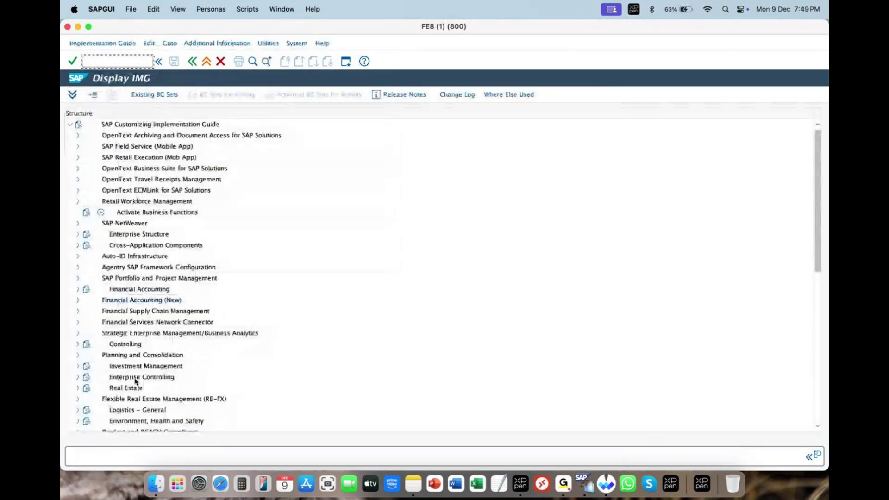
{"action": "left_click", "coordinate": [77, 234]}
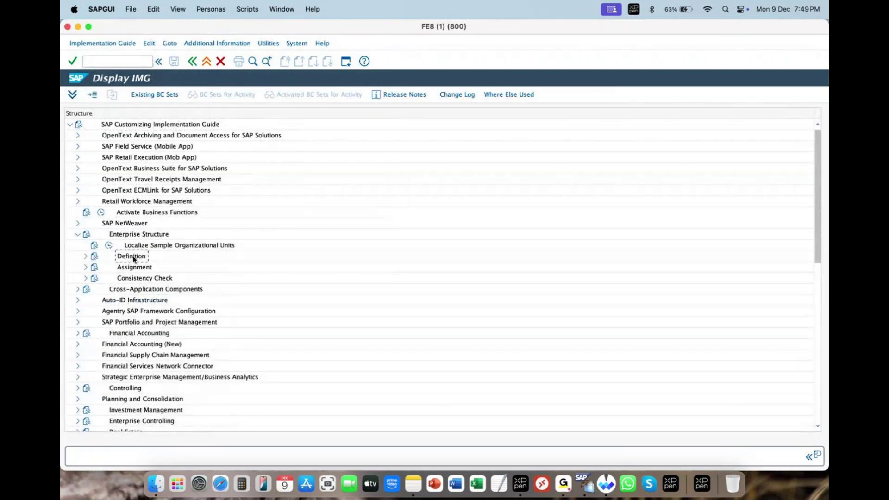
{"action": "left_click", "coordinate": [142, 279]}
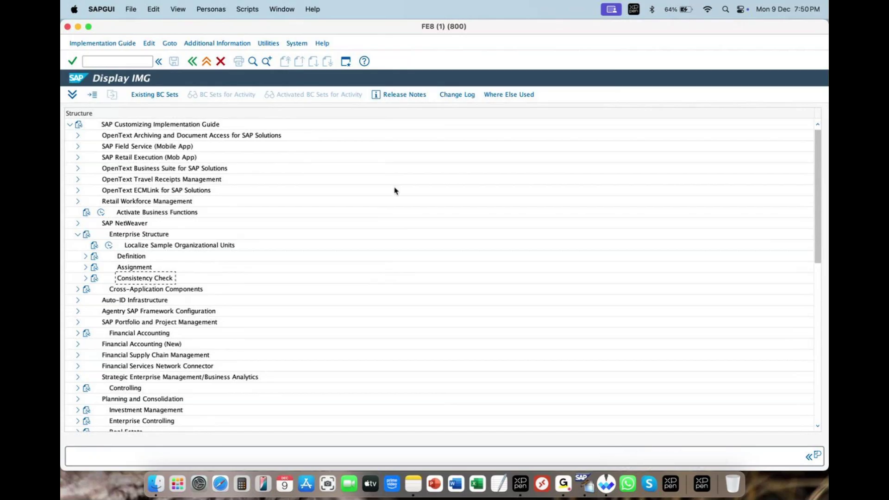
Switch to Whiteboard to view the ZARA enterprise structure diagram and close its window.
{"action": "left_click", "coordinate": [607, 486]}
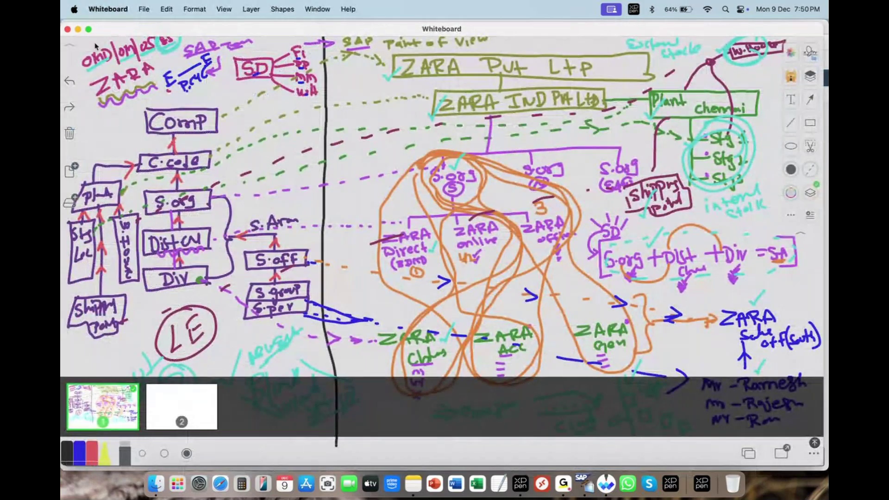
{"action": "left_click", "coordinate": [68, 28]}
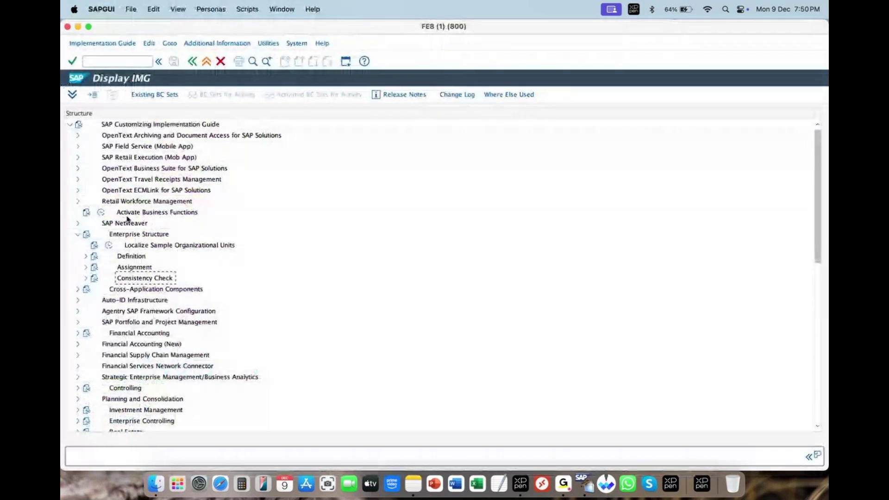